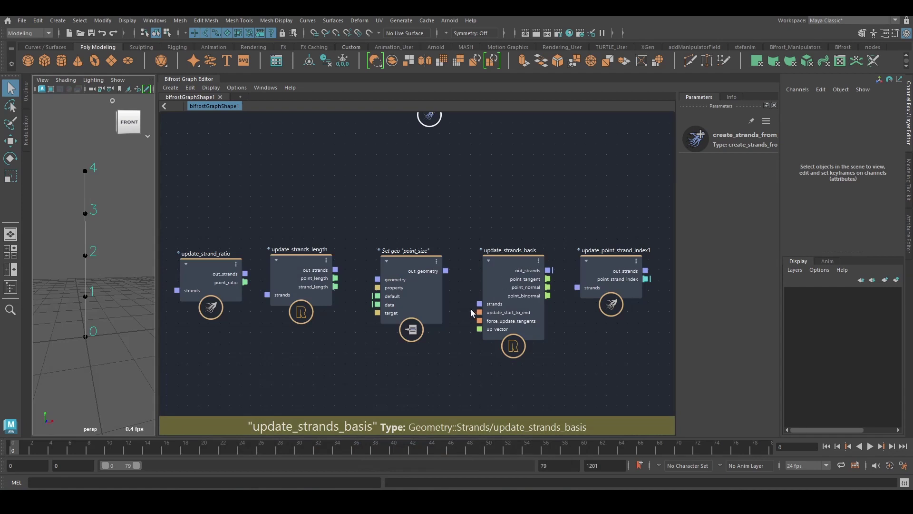
# Step: Move the point_scope node lower in the graph, clear of the connection between construct_strands and output
pyautogui.moveTo(381, 216); pyautogui.dragTo(387, 198, button='middle')
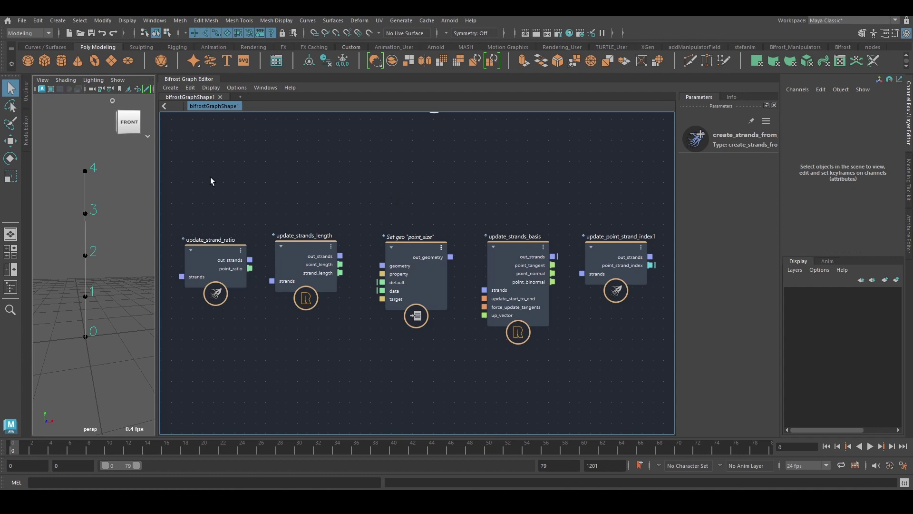
pyautogui.moveTo(230, 211); pyautogui.dragTo(646, 360)
pyautogui.moveTo(550, 383); pyautogui.dragTo(459, 216, button='middle')
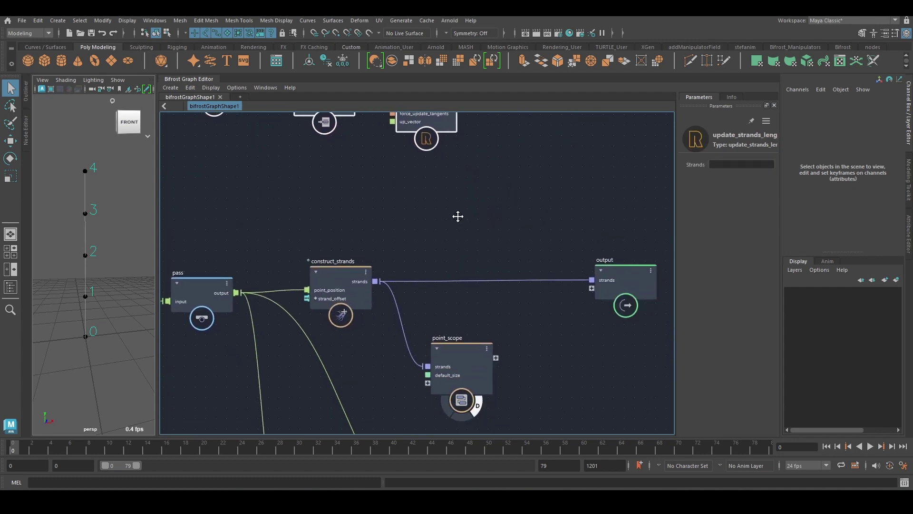
pyautogui.click(494, 272)
pyautogui.moveTo(520, 299); pyautogui.dragTo(512, 283, button='middle')
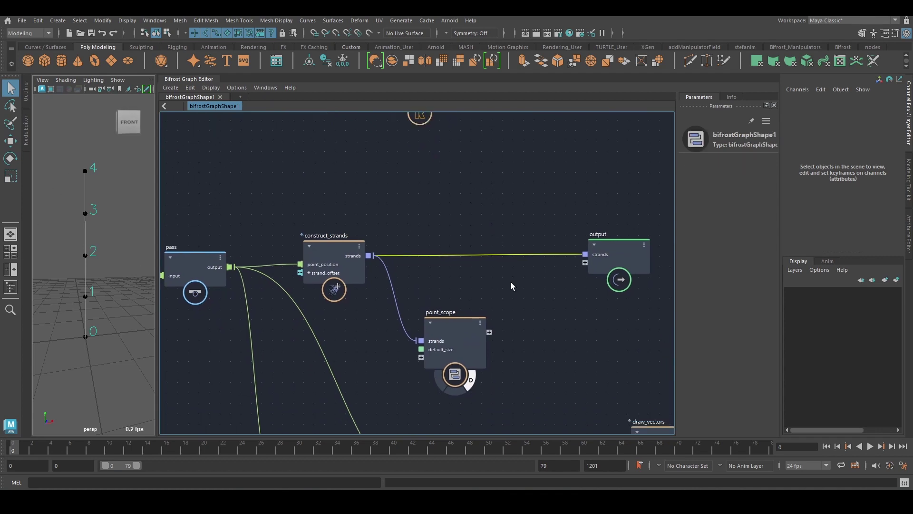
pyautogui.moveTo(456, 342); pyautogui.dragTo(429, 388)
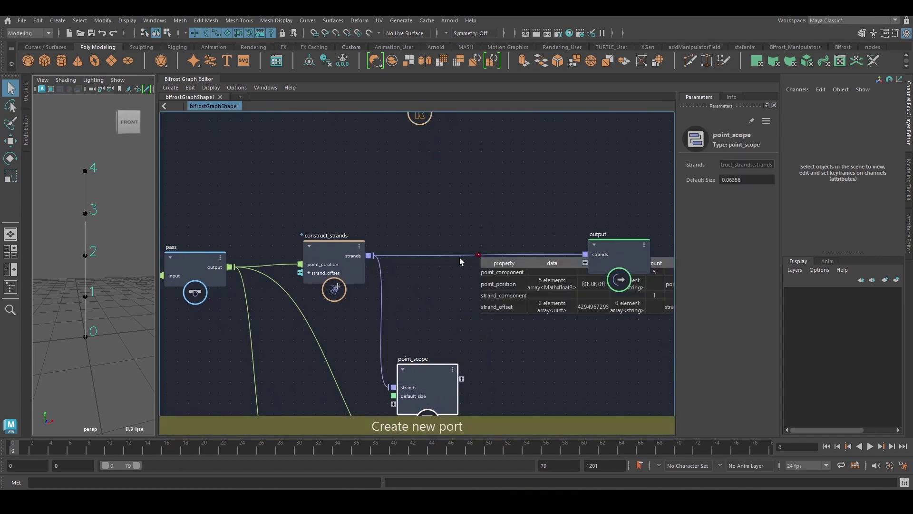
# Step: Examine the point_position and strand_offset properties carried by the connection from construct_strands to output
pyautogui.scroll(2, 487, 296)
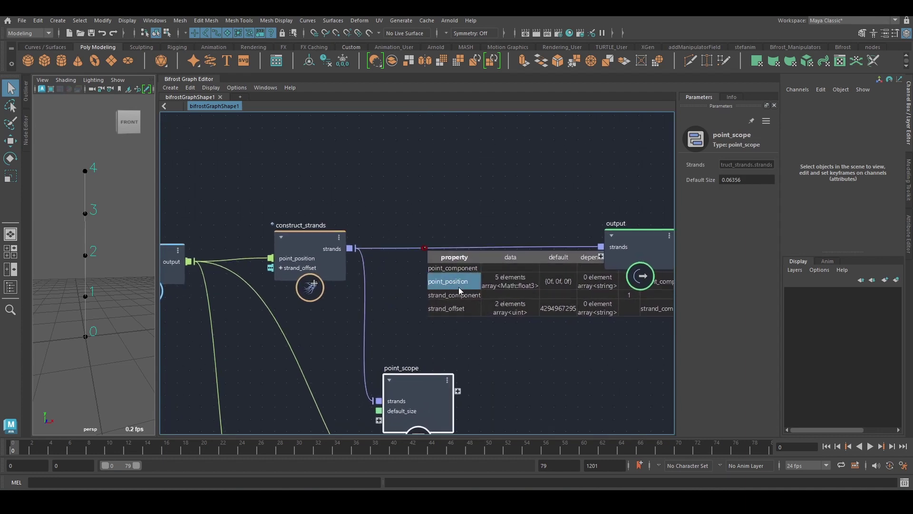
pyautogui.click(467, 307)
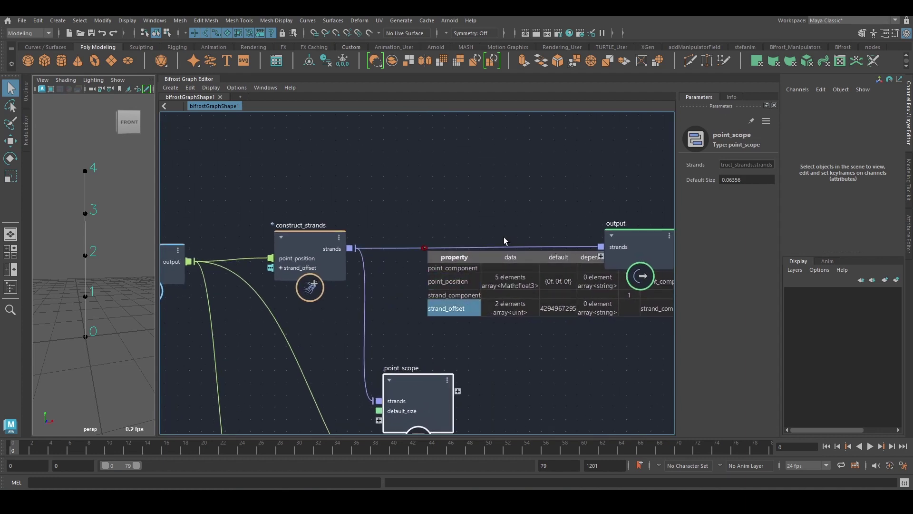
pyautogui.keyDown('alt'); pyautogui.moveTo(452, 220); pyautogui.dragTo(450, 220, button='middle'); pyautogui.keyUp('alt')
pyautogui.click(433, 282)
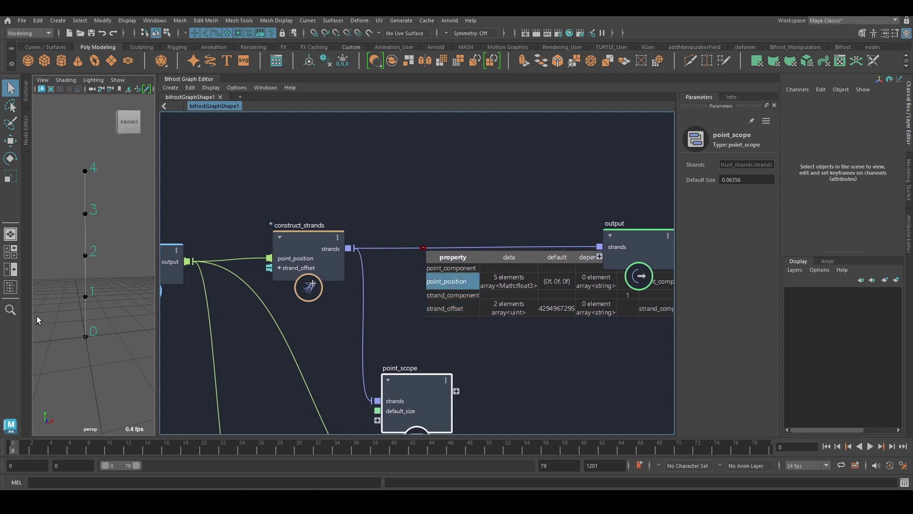
pyautogui.click(462, 311)
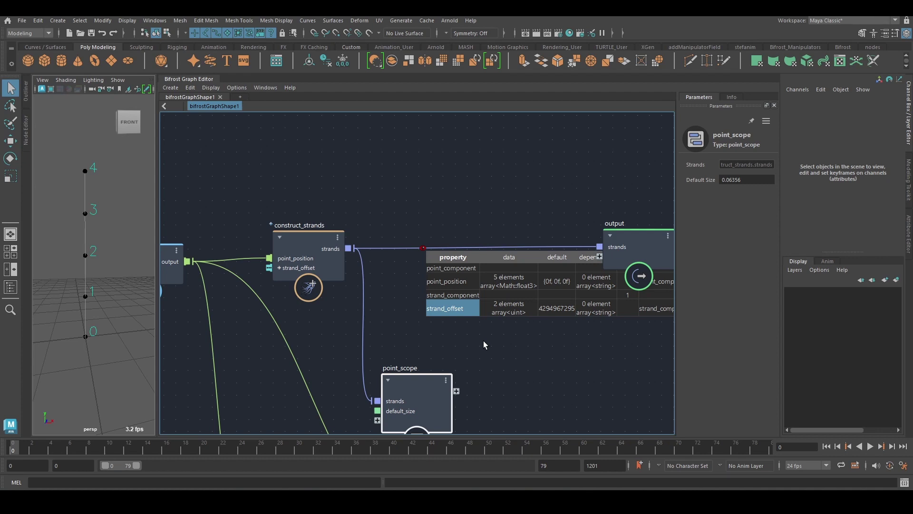
pyautogui.moveTo(318, 266)
pyautogui.mouseDown()
pyautogui.moveTo(302, 258)
pyautogui.moveTo(314, 267)
pyautogui.mouseUp()
pyautogui.click(412, 261)
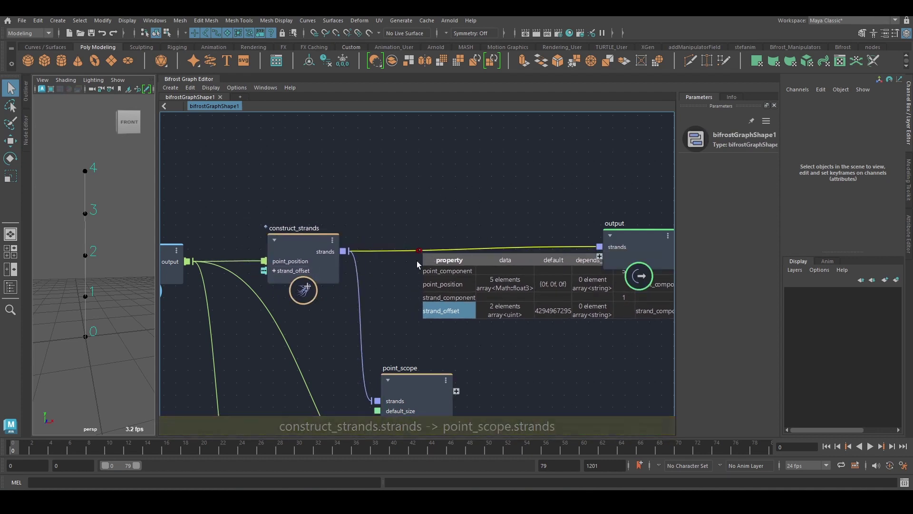
# Step: Locate and select the update_strand_ratio node in the row of unconnected strand nodes
pyautogui.moveTo(470, 211); pyautogui.dragTo(464, 208, button='middle')
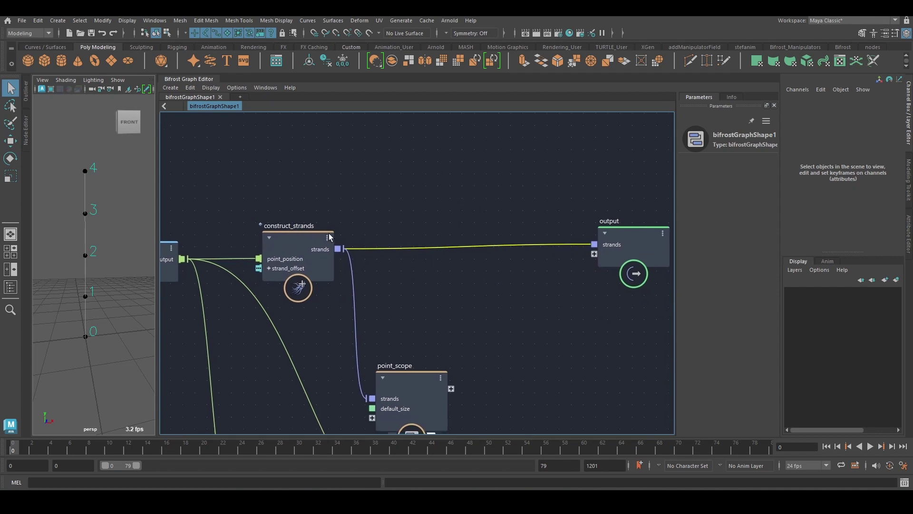
pyautogui.moveTo(341, 179)
pyautogui.mouseDown(button='middle')
pyautogui.moveTo(455, 241)
pyautogui.moveTo(438, 198)
pyautogui.moveTo(457, 228)
pyautogui.moveTo(454, 325)
pyautogui.mouseUp(button='middle')
pyautogui.moveTo(354, 247); pyautogui.dragTo(342, 250)
pyautogui.moveTo(427, 257); pyautogui.dragTo(434, 295, button='middle')
pyautogui.moveTo(508, 316); pyautogui.dragTo(495, 207, button='middle')
pyautogui.click(473, 308)
pyautogui.moveTo(240, 333)
pyautogui.mouseDown()
pyautogui.moveTo(235, 316)
pyautogui.moveTo(248, 333)
pyautogui.mouseUp()
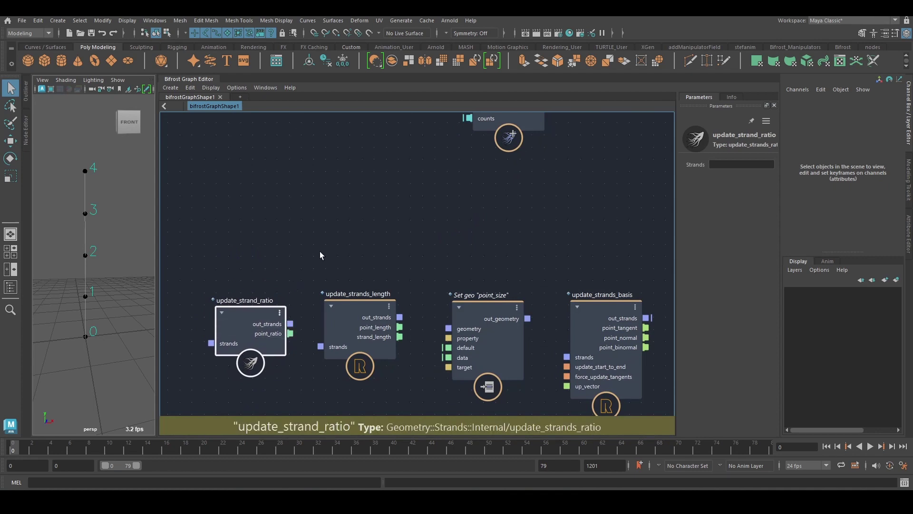
pyautogui.press('Tab')
pyautogui.moveTo(414, 274)
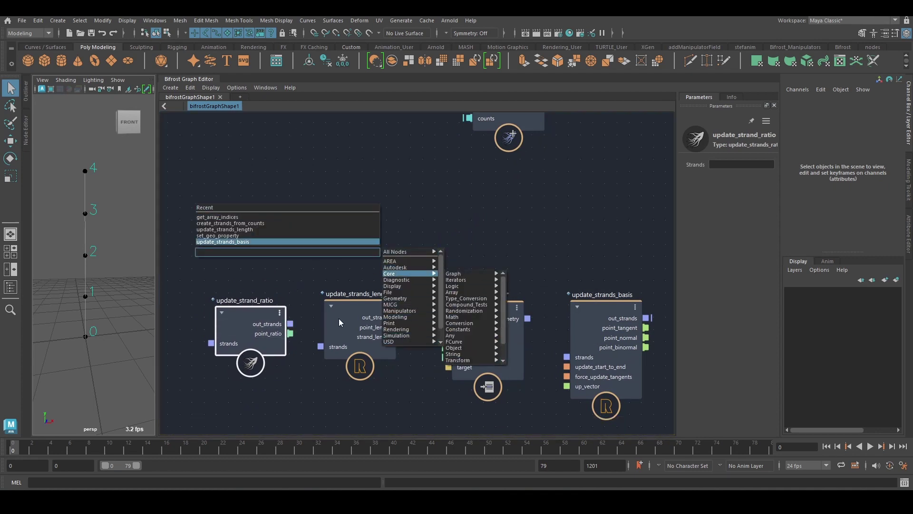
pyautogui.moveTo(386, 251)
pyautogui.press('Up')
pyautogui.press('Up')
pyautogui.press('Up')
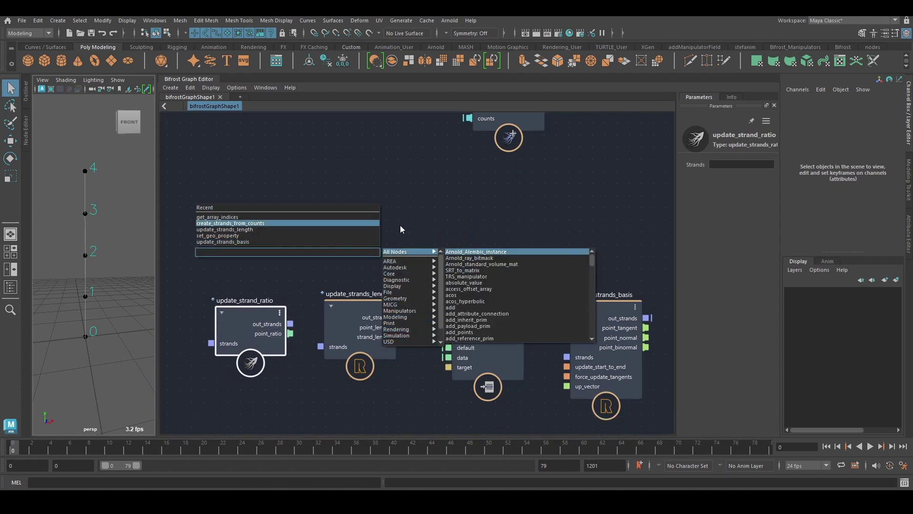
pyautogui.press('Return')
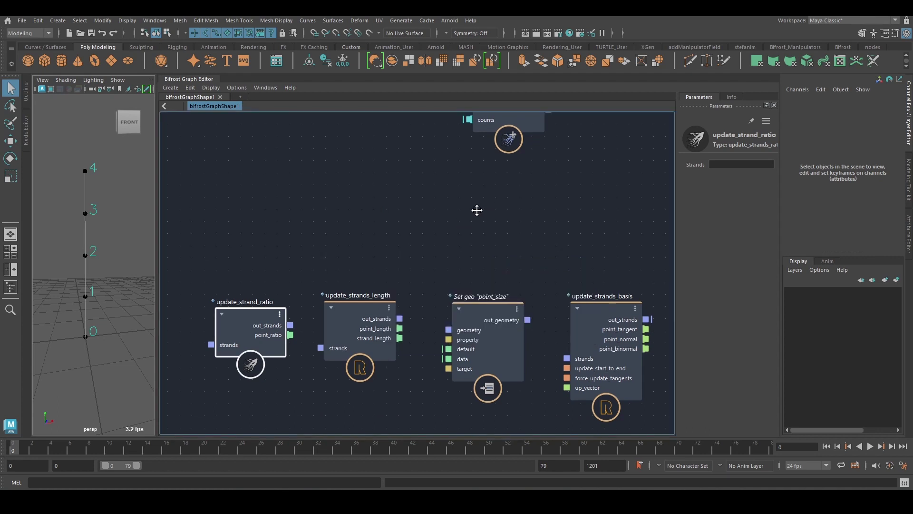
# Step: Examine how update_strand_ratio is wired inside the create_strands_from_counts compound, and return to the main bifrostGraphShape1 graph
pyautogui.moveTo(482, 190); pyautogui.dragTo(453, 255)
pyautogui.doubleClick(453, 255)
pyautogui.keyDown('alt'); pyautogui.moveTo(519, 299); pyautogui.dragTo(354, 345, button='middle'); pyautogui.keyUp('alt')
pyautogui.scroll(3, 419, 274)
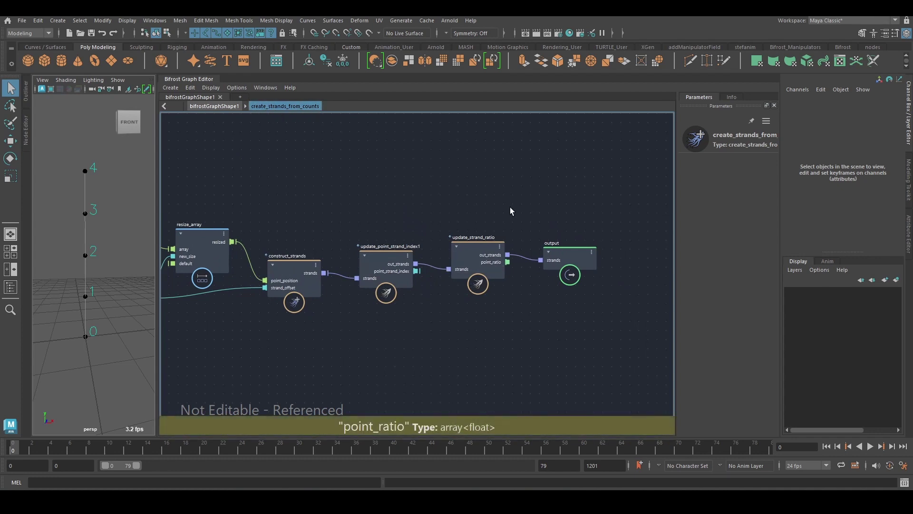
pyautogui.scroll(2, 510, 210)
pyautogui.click(468, 264)
pyautogui.scroll(1, 468, 264)
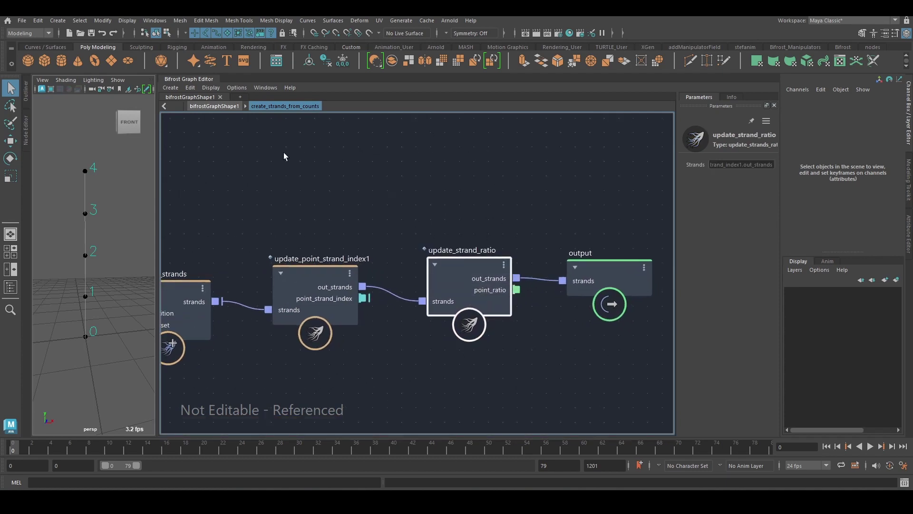
pyautogui.click(214, 106)
# Step: Insert the update_strand_ratio node into the connection between construct_strands and output, using its out_strands port
pyautogui.scroll(-2, 418, 290)
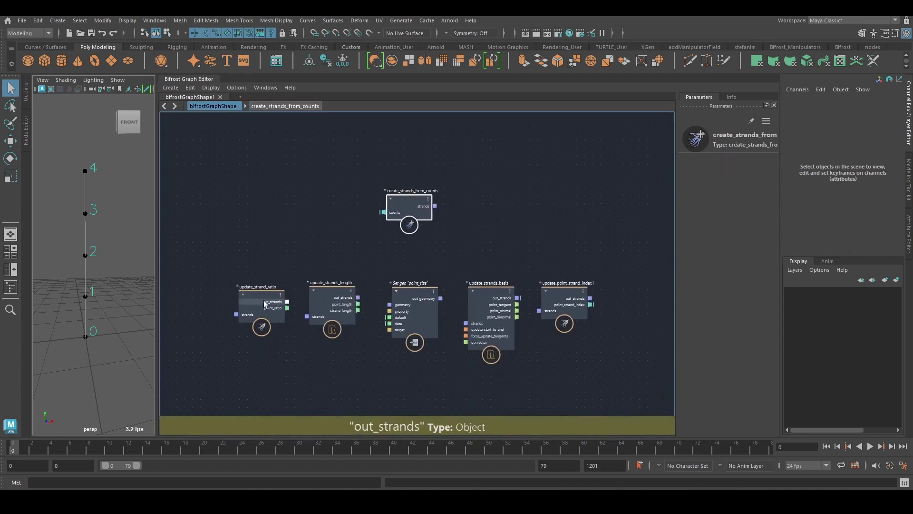
pyautogui.keyDown('alt'); pyautogui.moveTo(375, 324); pyautogui.dragTo(371, 237, button='middle'); pyautogui.keyUp('alt')
pyautogui.moveTo(250, 226); pyautogui.dragTo(449, 339)
pyautogui.keyDown('alt'); pyautogui.moveTo(465, 325); pyautogui.dragTo(460, 281, button='middle'); pyautogui.keyUp('alt')
pyautogui.moveTo(460, 281); pyautogui.dragTo(469, 284)
pyautogui.moveTo(485, 317); pyautogui.dragTo(535, 348)
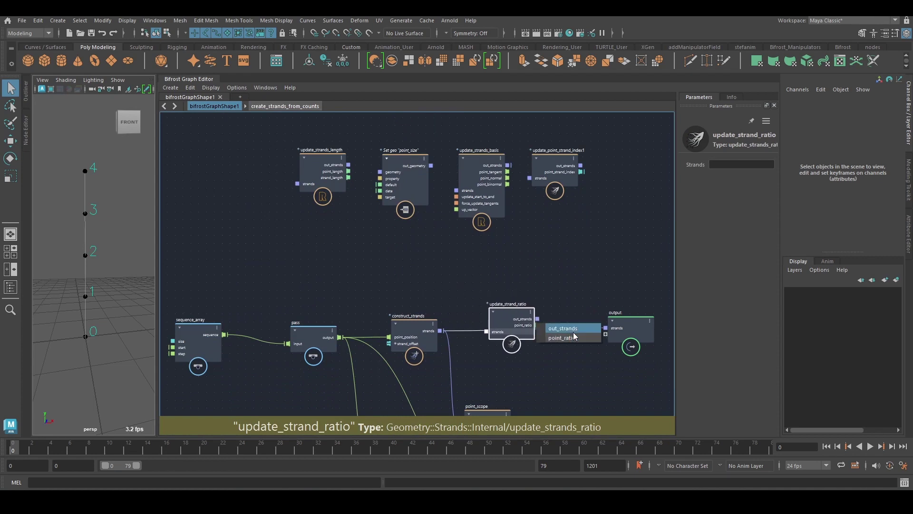
pyautogui.moveTo(566, 343); pyautogui.dragTo(497, 281, button='middle')
# Step: Examine the point_ratio property carried by the connection from update_strand_ratio to output
pyautogui.click(499, 315)
pyautogui.moveTo(561, 330)
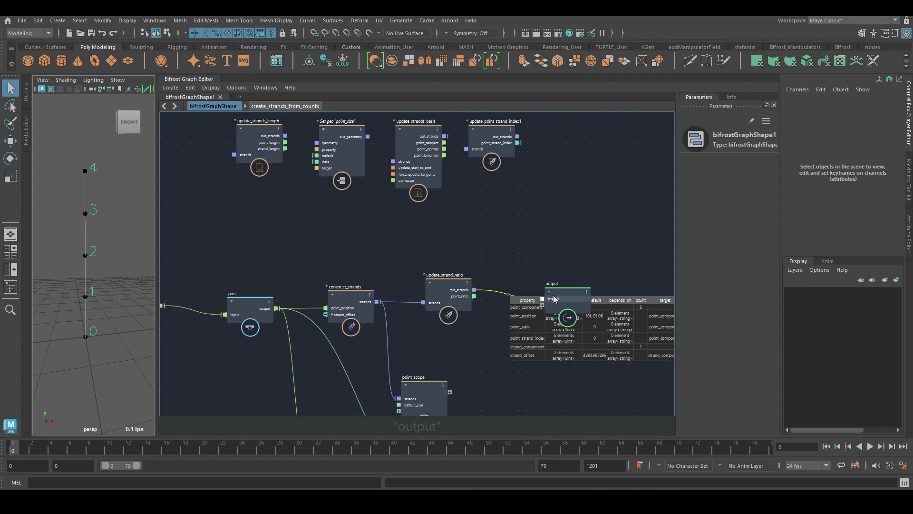
pyautogui.scroll(3, 554, 309)
pyautogui.scroll(1, 514, 352)
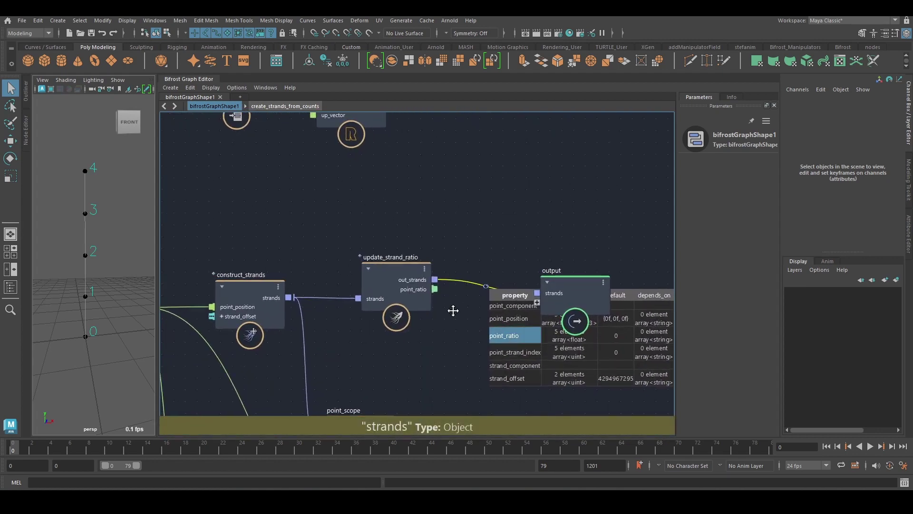
pyautogui.moveTo(455, 314); pyautogui.dragTo(450, 324, button='middle')
# Step: Connect the point_ratio output of update_strand_ratio to the point_values input of print_points1
pyautogui.moveTo(430, 299); pyautogui.dragTo(458, 342)
pyautogui.moveTo(482, 309); pyautogui.dragTo(519, 209, button='middle')
pyautogui.moveTo(448, 357); pyautogui.dragTo(536, 290)
pyautogui.moveTo(500, 253); pyautogui.dragTo(491, 365, button='middle')
pyautogui.moveTo(478, 205); pyautogui.dragTo(519, 370)
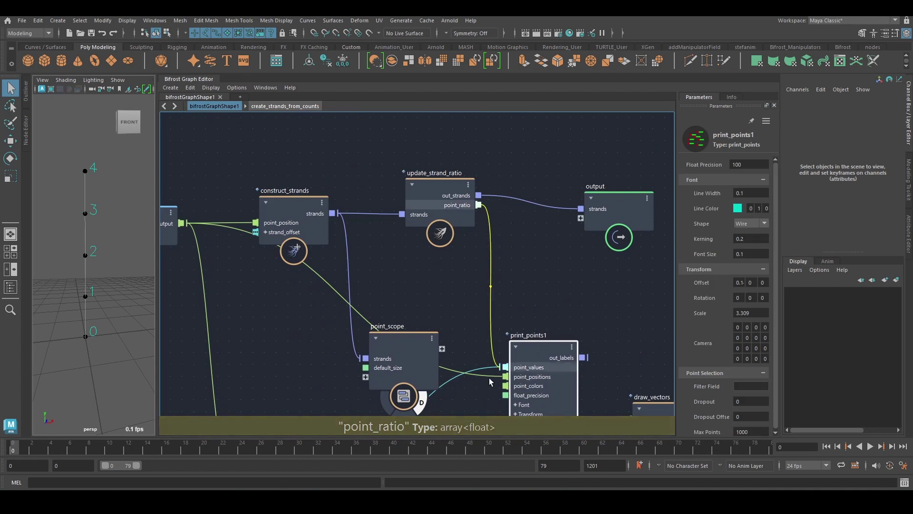
# Step: Examine the point_ratio labels printed along the strand in the viewport, from its base to its tip
pyautogui.keyDown('alt'); pyautogui.moveTo(119, 247); pyautogui.dragTo(95, 230); pyautogui.keyUp('alt')
pyautogui.keyDown('alt'); pyautogui.moveTo(96, 230); pyautogui.dragTo(104, 216, button='middle'); pyautogui.keyUp('alt')
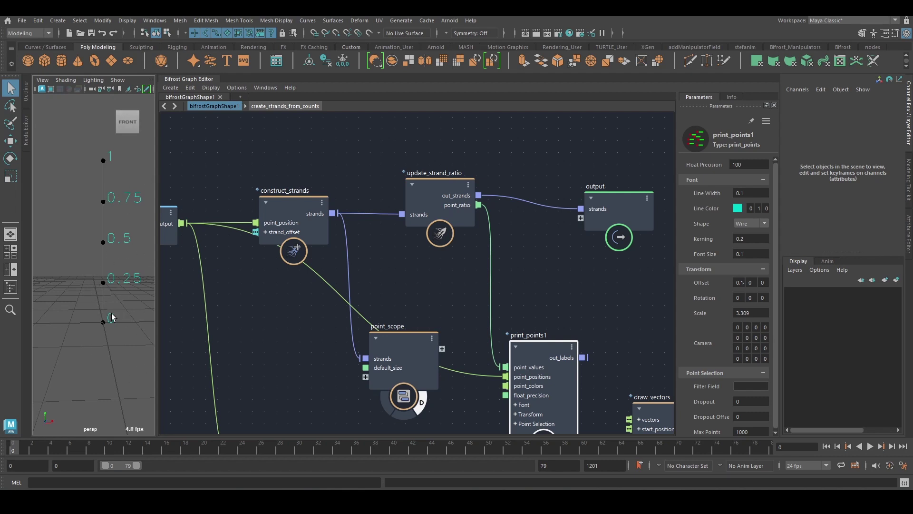
pyautogui.keyDown('alt'); pyautogui.moveTo(124, 209); pyautogui.dragTo(115, 214, button='middle'); pyautogui.keyUp('alt')
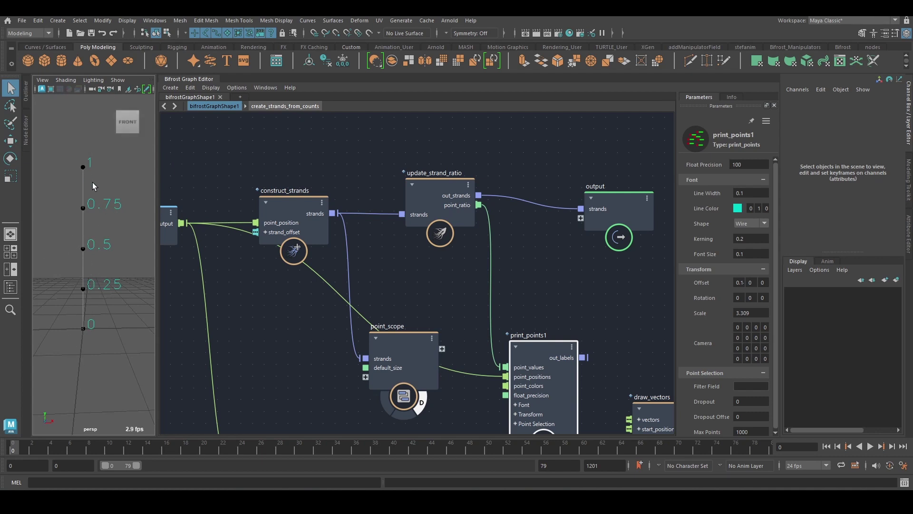
pyautogui.moveTo(98, 146); pyautogui.dragTo(67, 364)
pyautogui.keyDown('alt'); pyautogui.moveTo(96, 278); pyautogui.dragTo(125, 285, button='middle'); pyautogui.keyUp('alt')
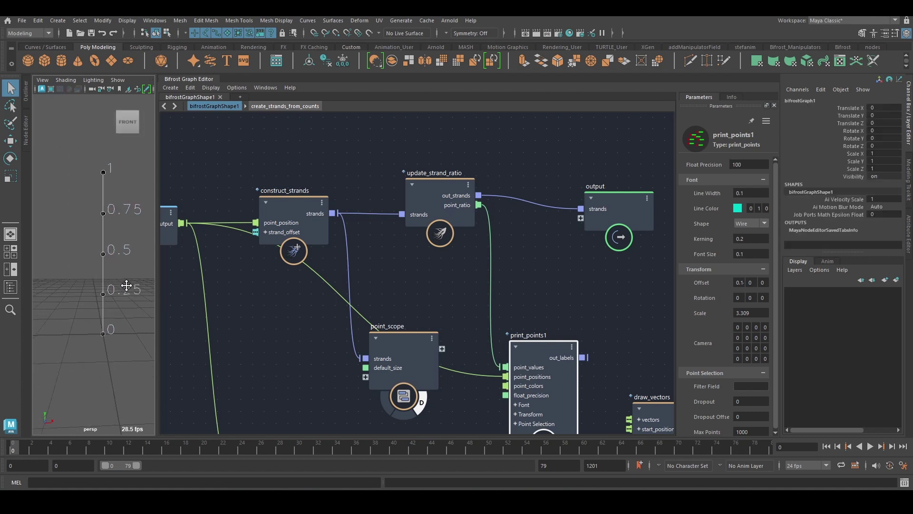
pyautogui.click(90, 164)
pyautogui.keyDown('alt'); pyautogui.moveTo(118, 159); pyautogui.dragTo(114, 158, button='middle'); pyautogui.keyUp('alt')
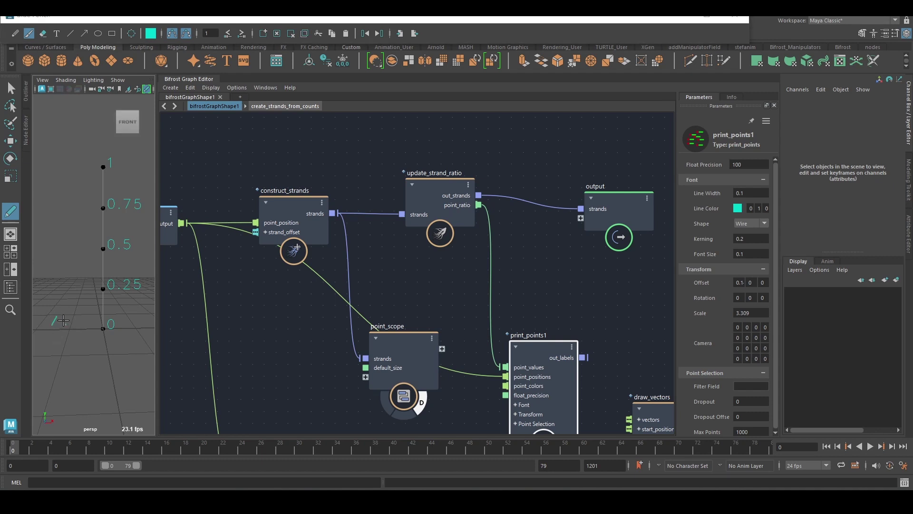
pyautogui.moveTo(67, 324)
pyautogui.mouseDown()
pyautogui.moveTo(60, 316)
pyautogui.moveTo(50, 325)
pyautogui.moveTo(60, 312)
pyautogui.mouseUp()
pyautogui.hotkey('ctrl', 'z')
pyautogui.hotkey('ctrl', 'z')
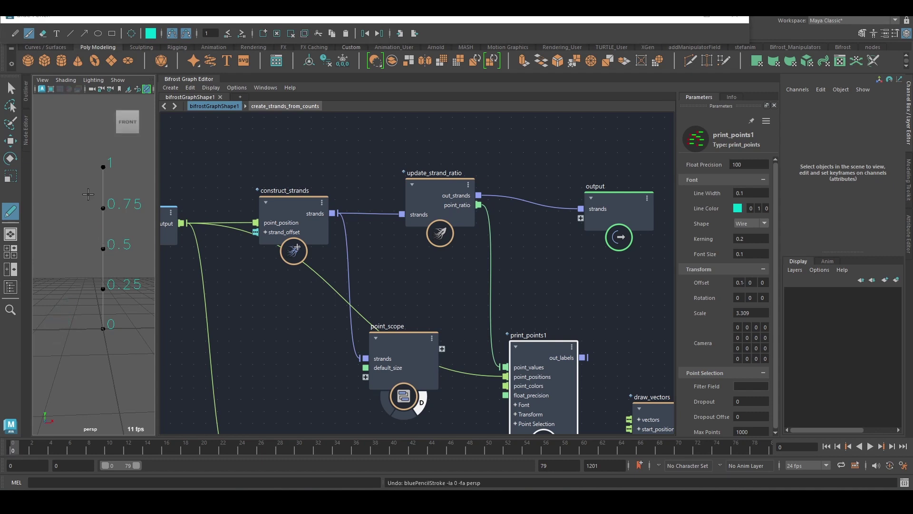
# Step: Enlarge the perspective view and handwrite the indices 0, 1, 2, 3 and 4 beside the strand's points, from base to tip
pyautogui.press('space')
pyautogui.press('space')
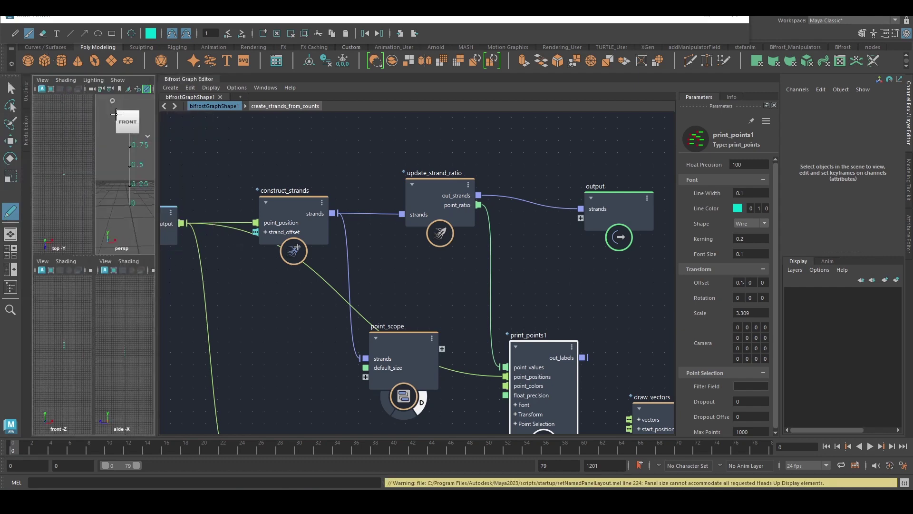
pyautogui.click(185, 82)
pyautogui.keyDown('alt'); pyautogui.moveTo(426, 233); pyautogui.dragTo(124, 176, button='right'); pyautogui.keyUp('alt')
pyautogui.keyDown('alt'); pyautogui.moveTo(390, 275); pyautogui.dragTo(361, 289, button='middle'); pyautogui.keyUp('alt')
pyautogui.moveTo(355, 347); pyautogui.dragTo(349, 360)
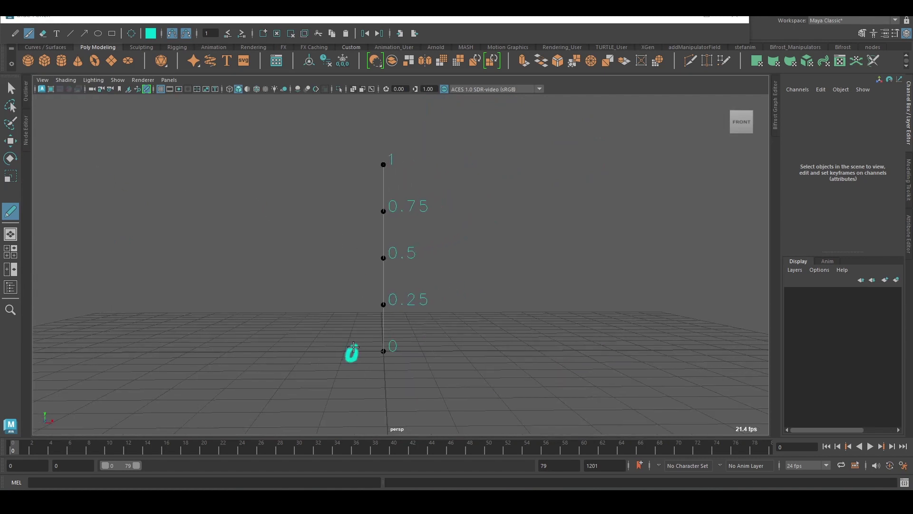
pyautogui.moveTo(353, 295); pyautogui.dragTo(349, 314)
pyautogui.moveTo(347, 242); pyautogui.dragTo(344, 256)
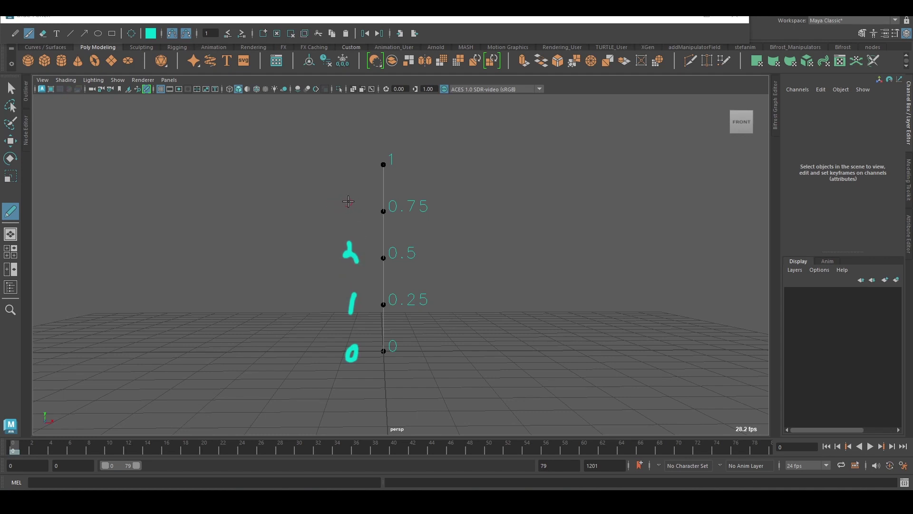
pyautogui.moveTo(353, 213); pyautogui.dragTo(346, 219)
pyautogui.moveTo(344, 166)
pyautogui.mouseDown()
pyautogui.moveTo(357, 172)
pyautogui.moveTo(351, 181)
pyautogui.mouseUp()
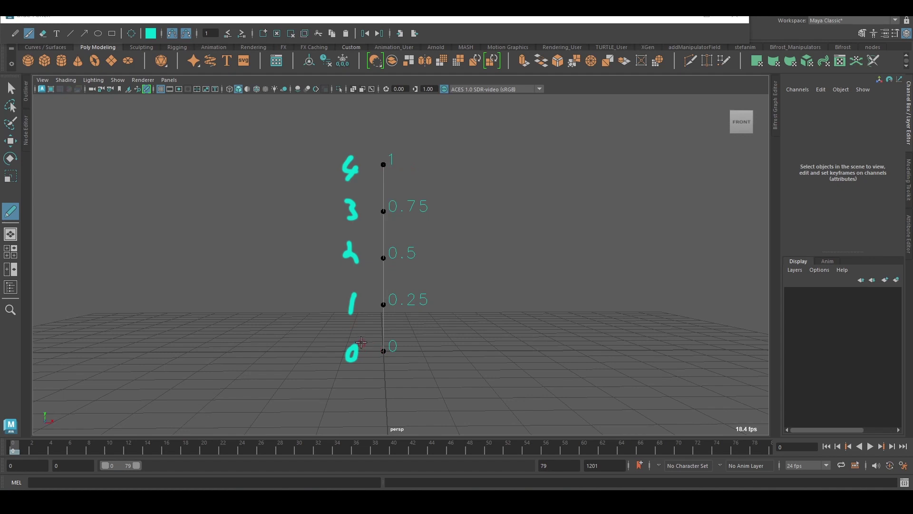
# Step: Handwrite "/4" after the point indices, working upwards from the strand's base
pyautogui.moveTo(367, 336)
pyautogui.mouseDown()
pyautogui.moveTo(354, 371)
pyautogui.moveTo(382, 358)
pyautogui.moveTo(377, 366)
pyautogui.mouseUp()
pyautogui.moveTo(371, 285)
pyautogui.mouseDown()
pyautogui.moveTo(353, 314)
pyautogui.moveTo(376, 302)
pyautogui.mouseUp()
pyautogui.moveTo(375, 297); pyautogui.dragTo(367, 315)
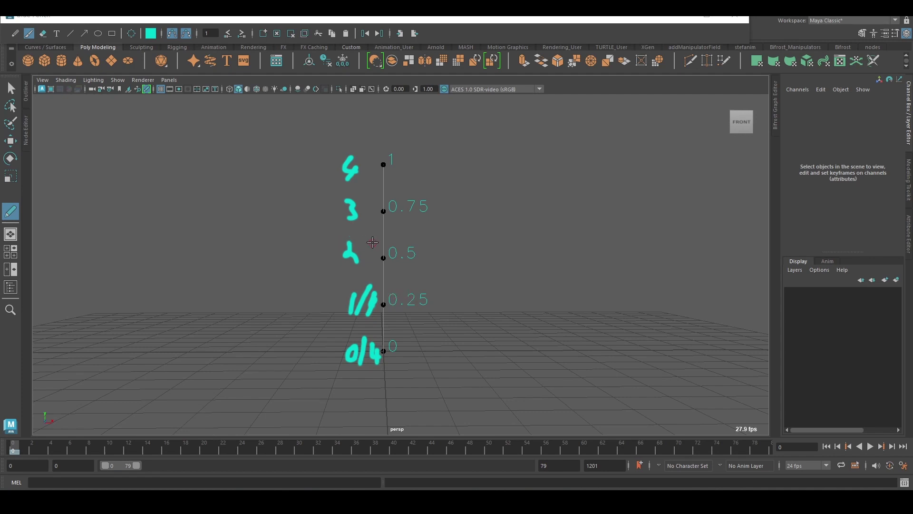
pyautogui.moveTo(366, 236)
pyautogui.mouseDown()
pyautogui.moveTo(358, 262)
pyautogui.moveTo(373, 257)
pyautogui.mouseUp()
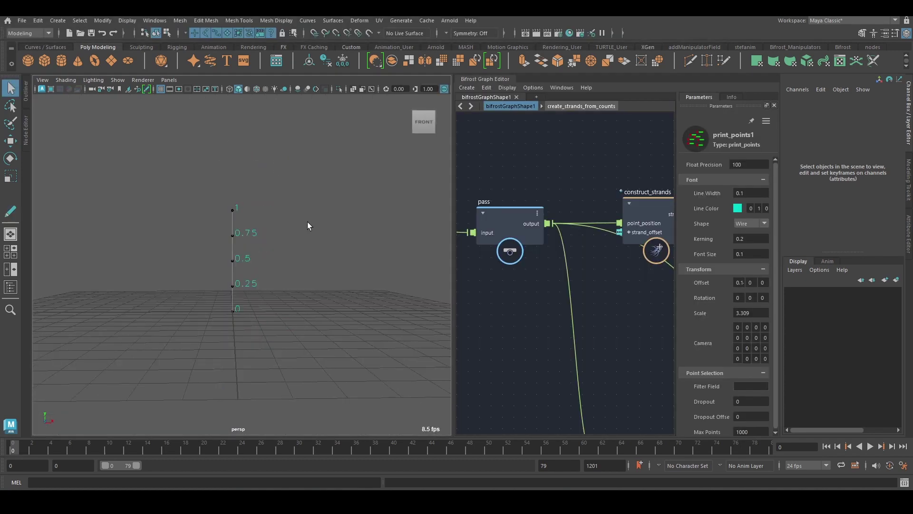
# Step: Narrow the viewport to give the graph editor more room, and frame the labelled strand in it
pyautogui.moveTo(455, 201); pyautogui.dragTo(265, 204)
pyautogui.keyDown('alt'); pyautogui.moveTo(211, 242); pyautogui.dragTo(241, 269, button='right'); pyautogui.keyUp('alt')
pyautogui.keyDown('alt'); pyautogui.moveTo(123, 230); pyautogui.dragTo(149, 227, button='middle'); pyautogui.keyUp('alt')
pyautogui.keyDown('alt'); pyautogui.moveTo(149, 226); pyautogui.dragTo(119, 267, button='right'); pyautogui.keyUp('alt')
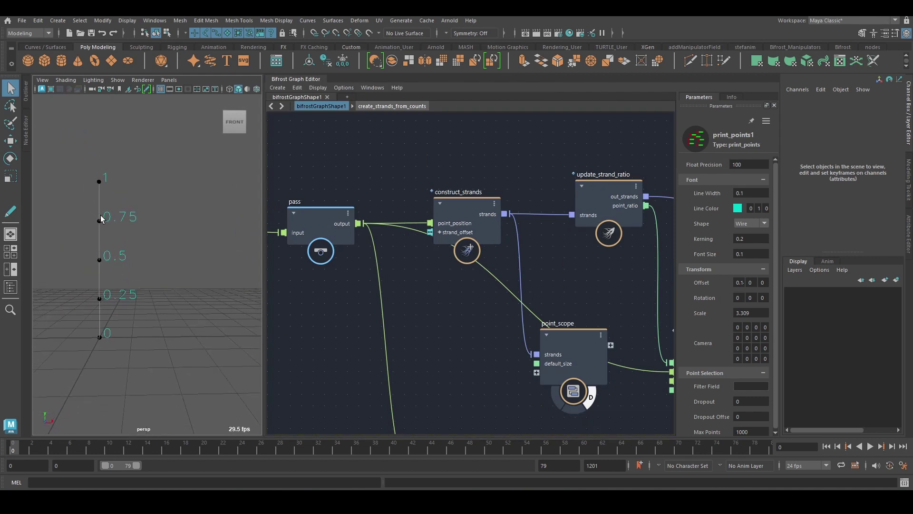
pyautogui.keyDown('alt'); pyautogui.moveTo(105, 226); pyautogui.dragTo(131, 229, button='middle'); pyautogui.keyUp('alt')
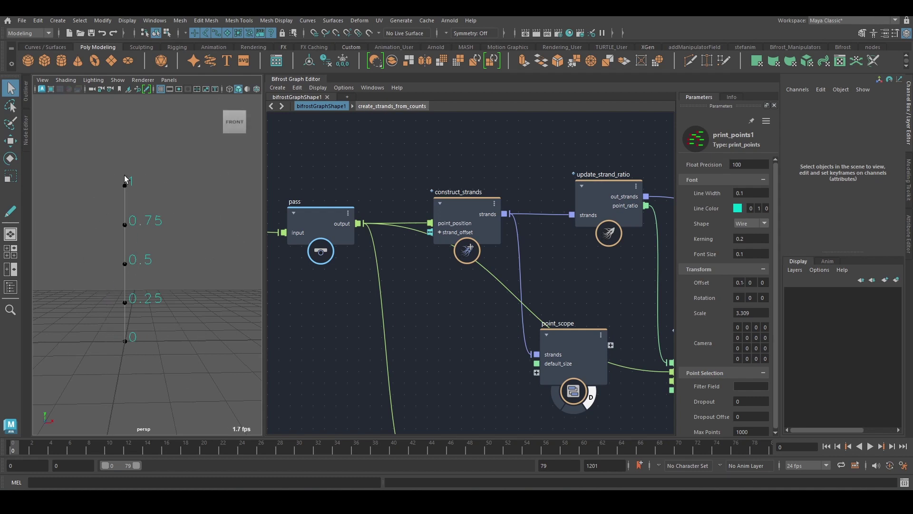
# Step: Add a displace_points node and wire it between update_strand_ratio's out_strands and the output node's strands
pyautogui.keyDown('alt'); pyautogui.moveTo(472, 193); pyautogui.dragTo(333, 216, button='middle'); pyautogui.keyUp('alt')
pyautogui.keyDown('alt'); pyautogui.moveTo(591, 220); pyautogui.dragTo(510, 223, button='middle'); pyautogui.keyUp('alt')
pyautogui.click(508, 189)
pyautogui.press('Tab')
pyautogui.write('dis')
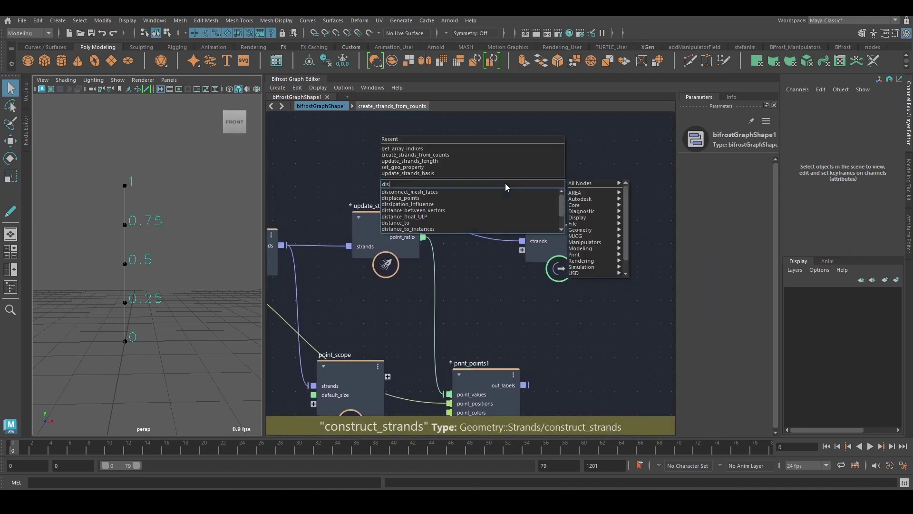
pyautogui.press('Down')
pyautogui.press('Down')
pyautogui.press('Return')
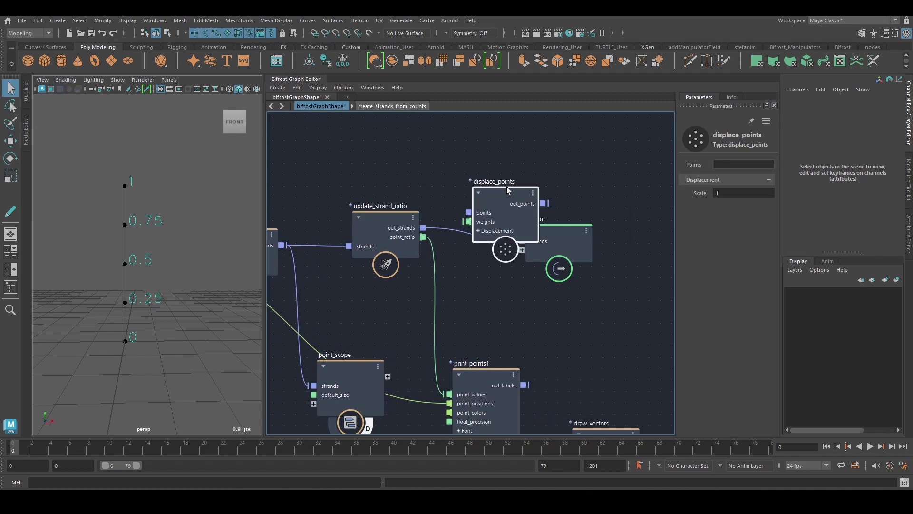
pyautogui.moveTo(560, 243); pyautogui.dragTo(621, 223)
pyautogui.moveTo(495, 216); pyautogui.dragTo(496, 227)
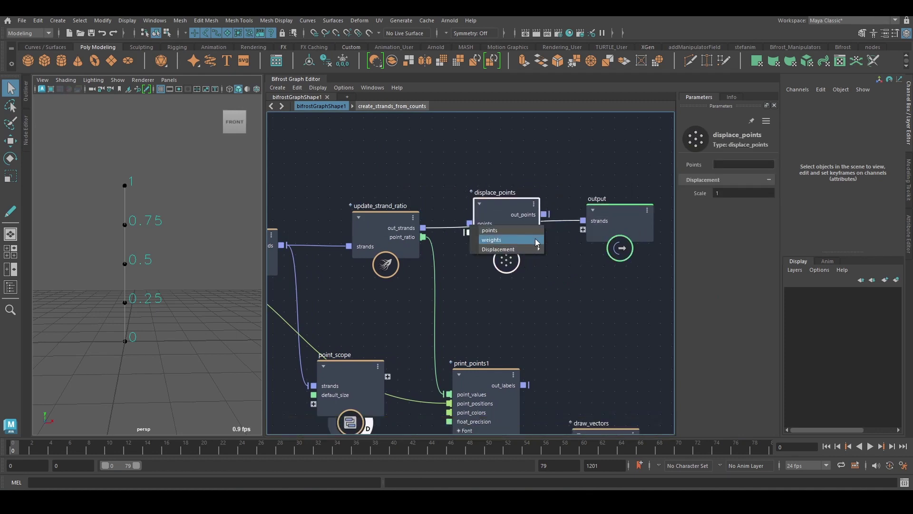
pyautogui.click(535, 232)
# Step: Add a value node below displace_points and set its type to a three-component float vector (float3)
pyautogui.click(537, 299)
pyautogui.press('Tab')
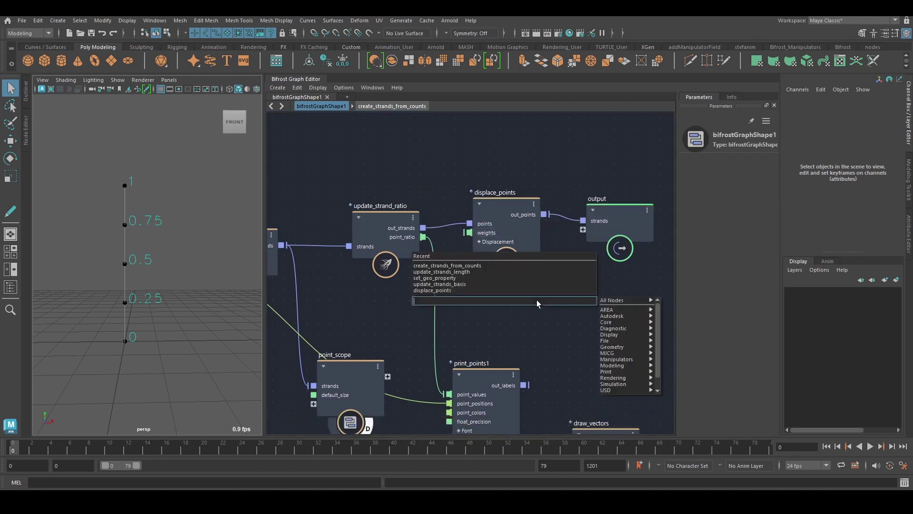
pyautogui.write('value')
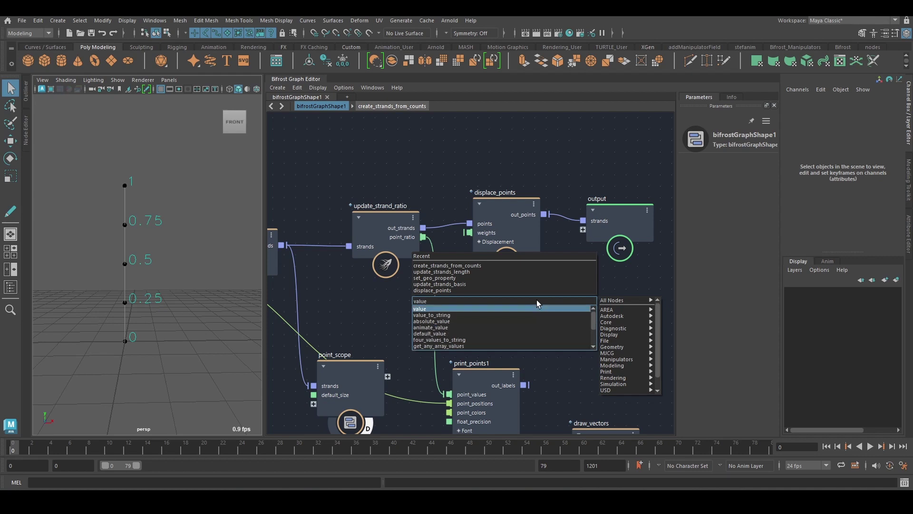
pyautogui.press('Return')
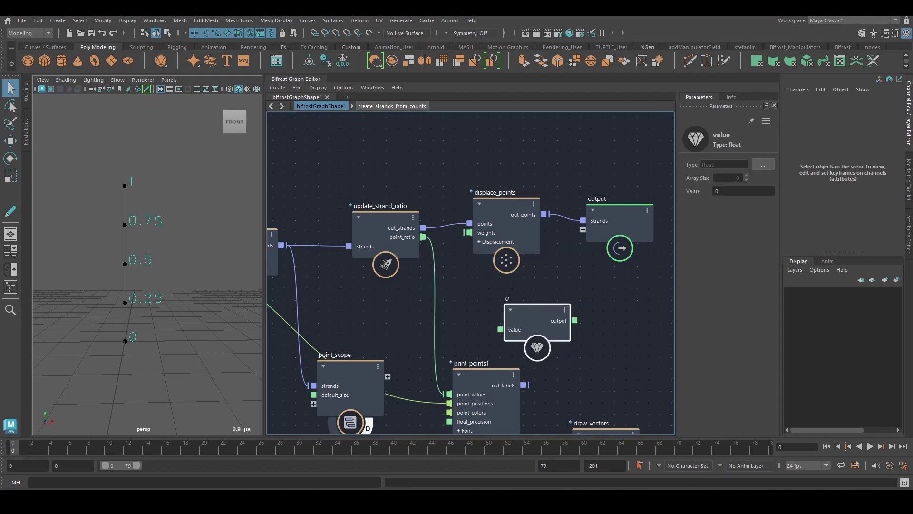
pyautogui.click(763, 165)
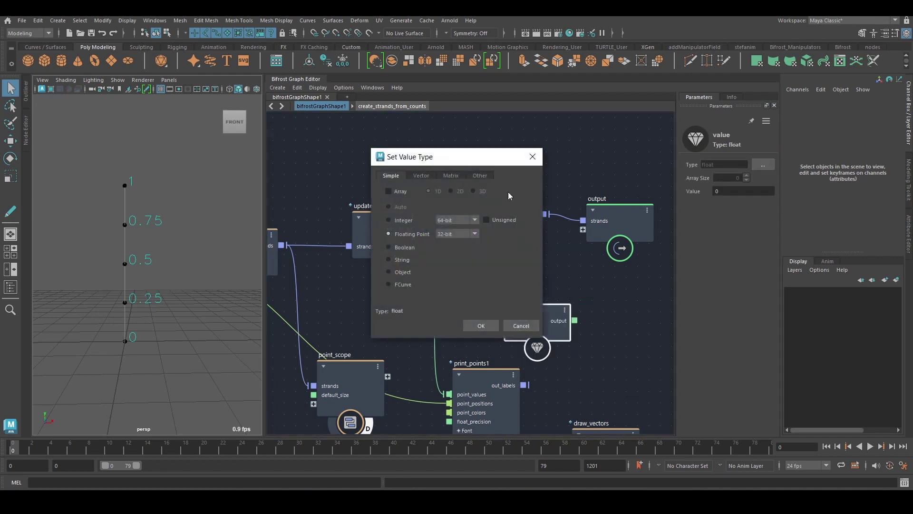
pyautogui.click(422, 176)
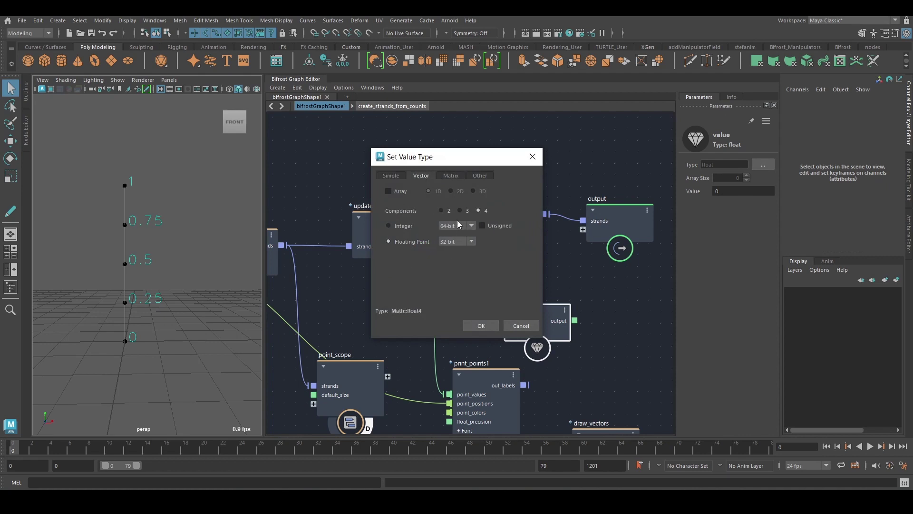
pyautogui.click(481, 325)
# Step: Set the X component of the vector value to 1 and position the node below displace_points
pyautogui.moveTo(560, 330); pyautogui.dragTo(550, 308)
pyautogui.click(719, 190)
pyautogui.write('1')
pyautogui.click(546, 278)
pyautogui.moveTo(611, 227); pyautogui.dragTo(624, 231)
pyautogui.moveTo(527, 312); pyautogui.dragTo(494, 315)
# Step: Connect the vector value to displacement_vector on displace_points, and feed update_strand_ratio's point_ratio into its weights
pyautogui.click(479, 241)
pyautogui.moveTo(509, 241); pyautogui.dragTo(538, 231)
pyautogui.moveTo(504, 311); pyautogui.dragTo(499, 247)
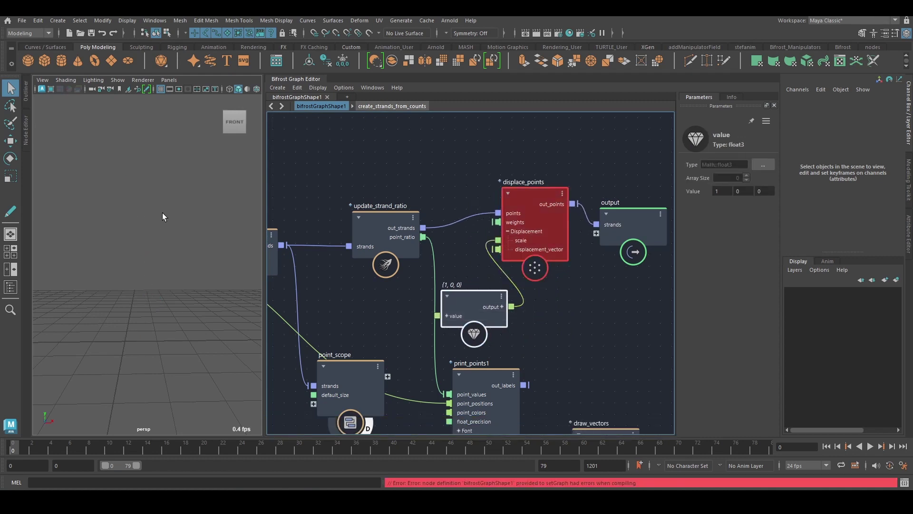
pyautogui.hotkey('ctrl', 'z')
pyautogui.moveTo(511, 307); pyautogui.dragTo(497, 249)
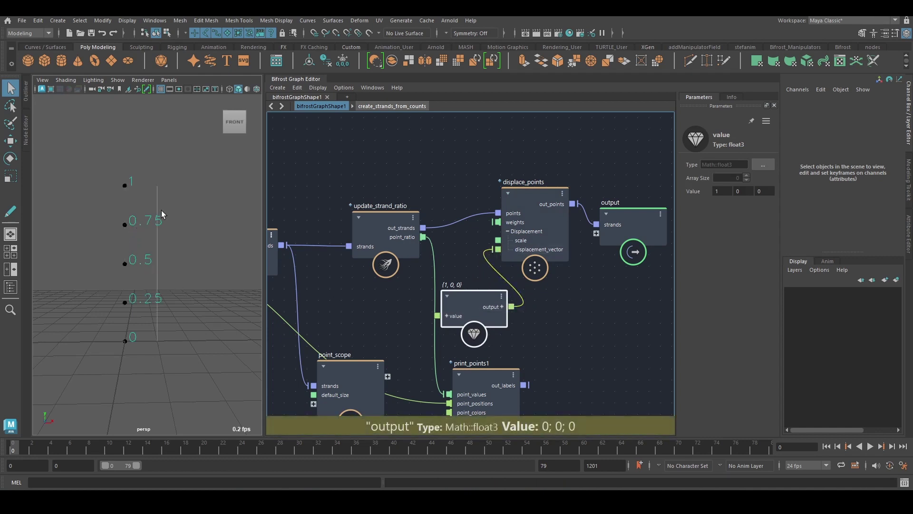
pyautogui.moveTo(423, 236); pyautogui.dragTo(499, 224)
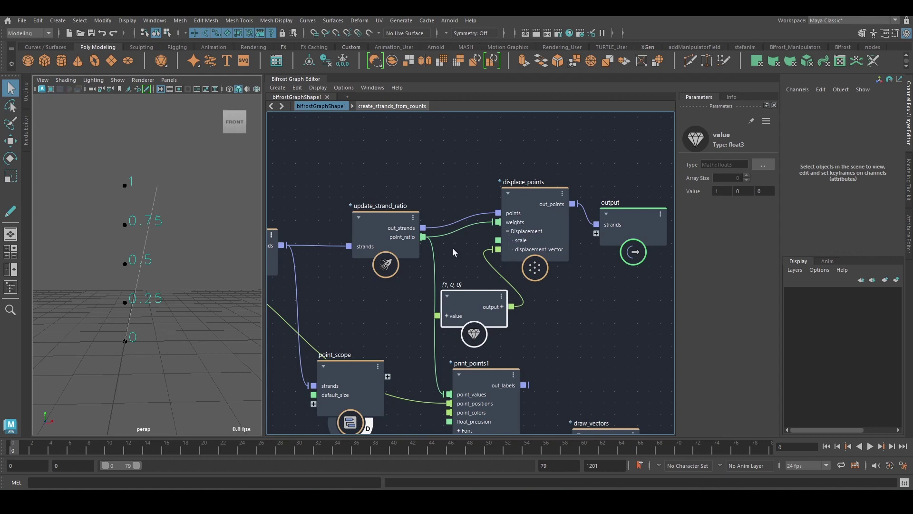
pyautogui.click(453, 228)
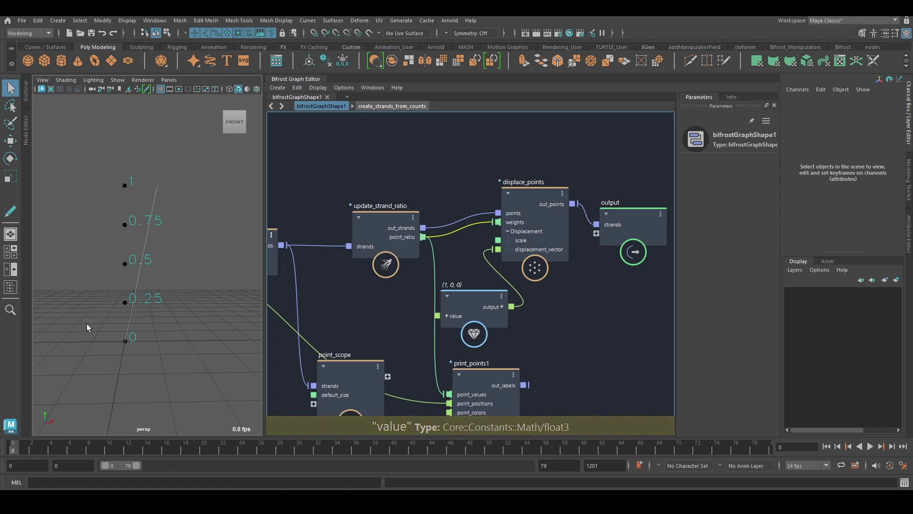
# Step: Delete the displace_points and vector value nodes from the graph
pyautogui.scroll(-3, 478, 278)
pyautogui.moveTo(510, 193); pyautogui.dragTo(476, 331)
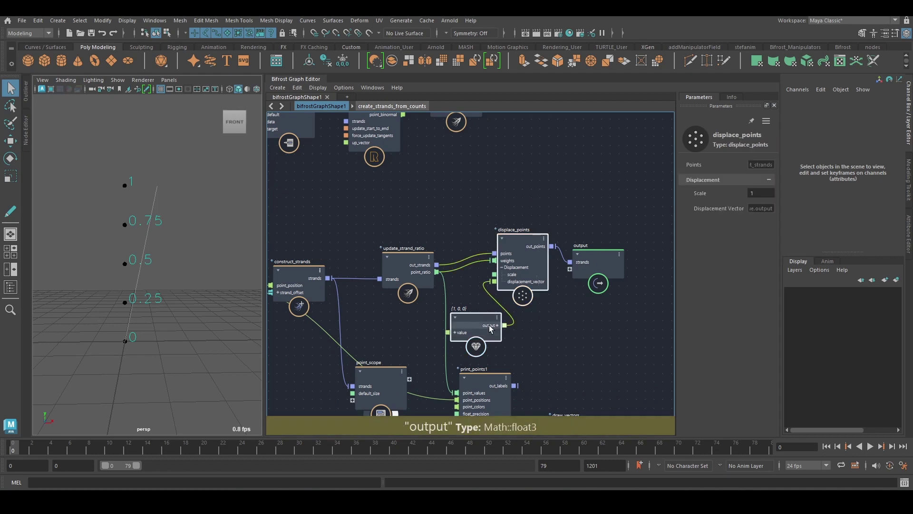
pyautogui.press('Delete')
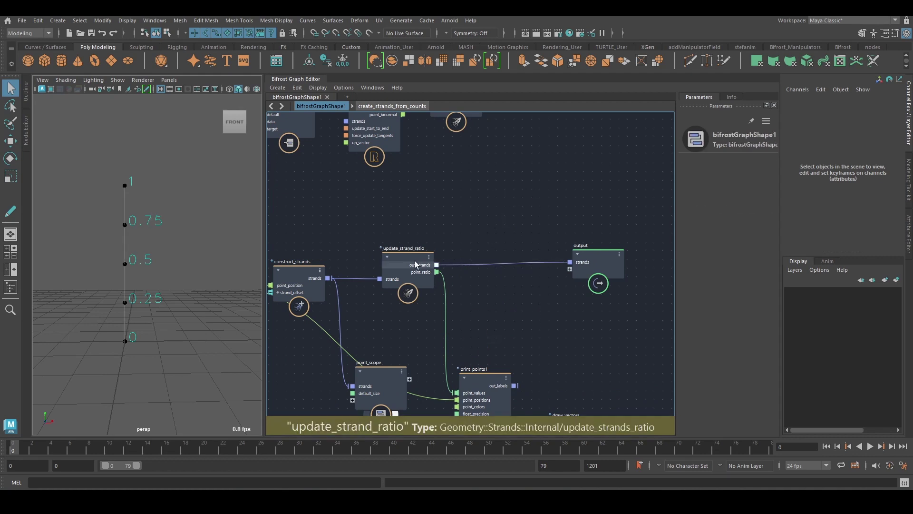
# Step: Bring update_strands_length down from the upper row and insert it between update_strand_ratio and output
pyautogui.moveTo(415, 265); pyautogui.dragTo(400, 265)
pyautogui.keyDown('alt'); pyautogui.moveTo(438, 228); pyautogui.dragTo(518, 252, button='middle'); pyautogui.keyUp('alt')
pyautogui.scroll(-3, 414, 211)
pyautogui.click(534, 295)
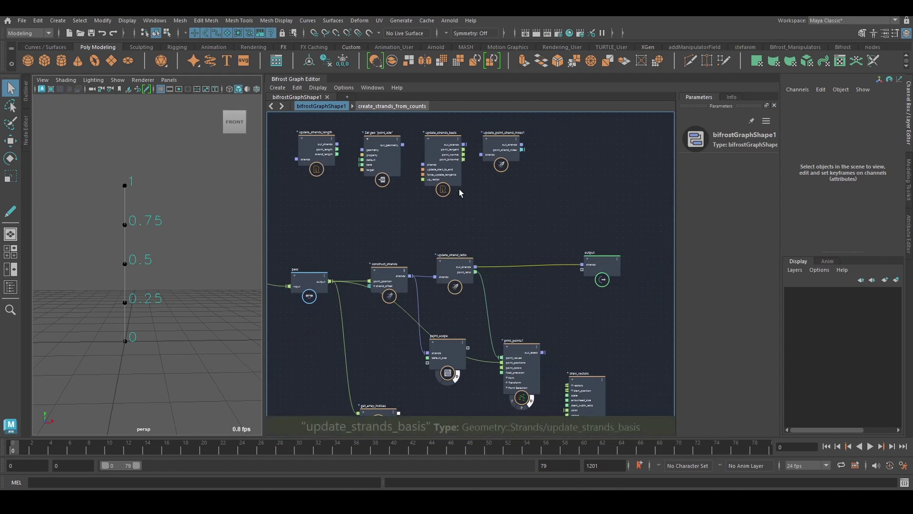
pyautogui.keyDown('alt'); pyautogui.moveTo(459, 191); pyautogui.dragTo(486, 208, button='middle'); pyautogui.keyUp('alt')
pyautogui.moveTo(348, 158); pyautogui.dragTo(563, 239)
pyautogui.scroll(4, 564, 243)
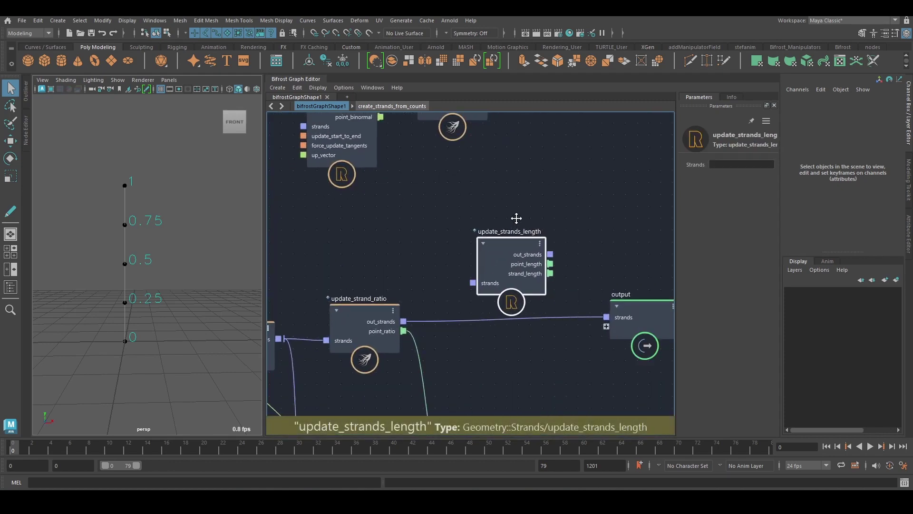
pyautogui.moveTo(438, 242); pyautogui.dragTo(435, 261)
pyautogui.click(497, 284)
pyautogui.keyDown('alt'); pyautogui.moveTo(538, 312); pyautogui.dragTo(426, 302, button='middle'); pyautogui.keyUp('alt')
pyautogui.moveTo(477, 310); pyautogui.dragTo(597, 306)
# Step: Inspect point_length and strand_length in the property table of the connection from update_strands_length to output
pyautogui.click(468, 283)
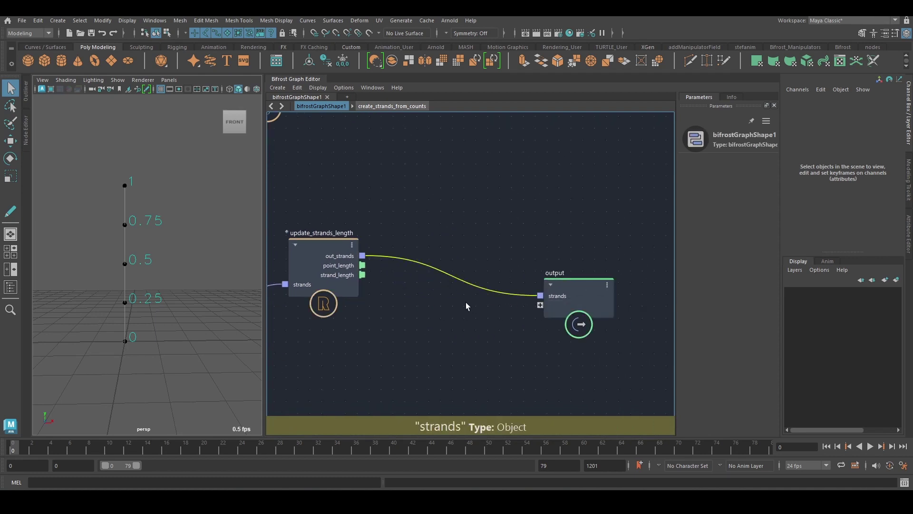
pyautogui.keyDown('alt'); pyautogui.moveTo(501, 303); pyautogui.dragTo(498, 244, button='middle'); pyautogui.keyUp('alt')
pyautogui.click(498, 244)
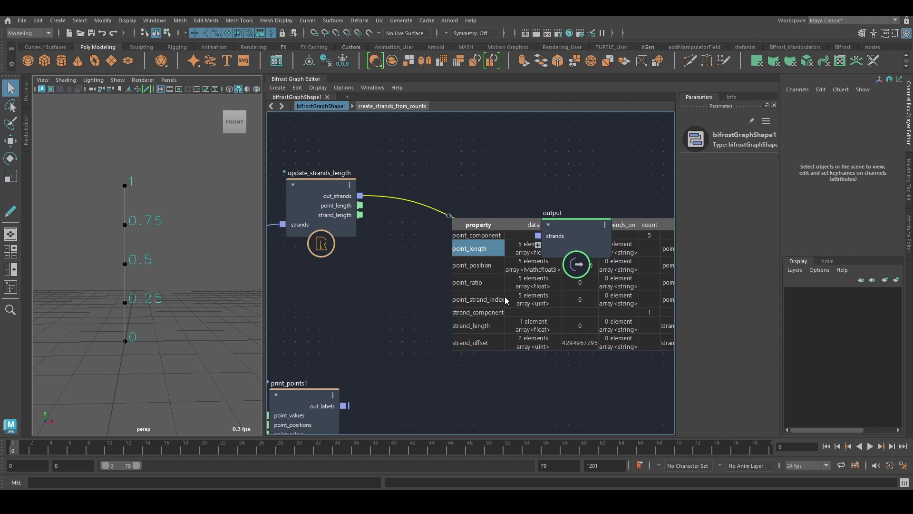
pyautogui.keyDown('alt'); pyautogui.moveTo(420, 289); pyautogui.dragTo(406, 284, button='middle'); pyautogui.keyUp('alt')
pyautogui.click(455, 323)
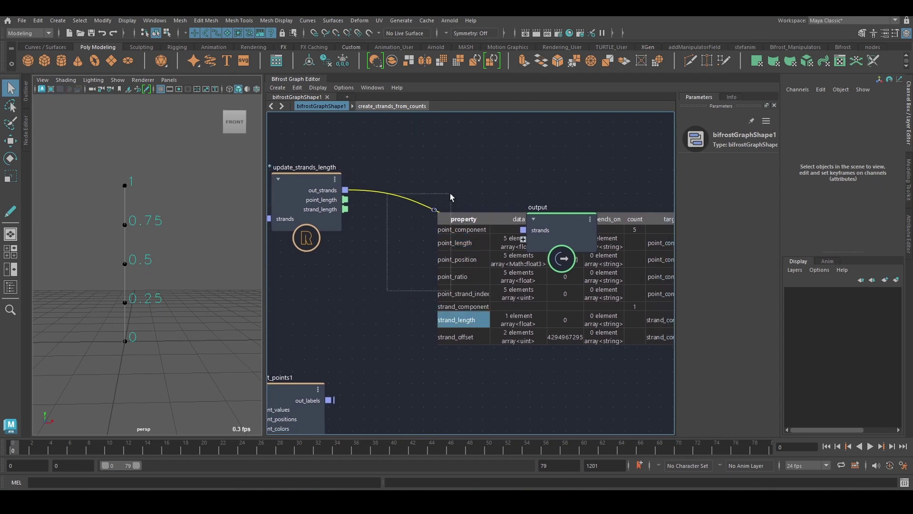
# Step: Move print_points1 below update_strands_length and connect point_length to its point_values to label the strand's points
pyautogui.moveTo(385, 239); pyautogui.dragTo(464, 221, button='middle')
pyautogui.scroll(-2, 464, 221)
pyautogui.moveTo(387, 346); pyautogui.dragTo(433, 318)
pyautogui.moveTo(426, 187); pyautogui.dragTo(399, 335)
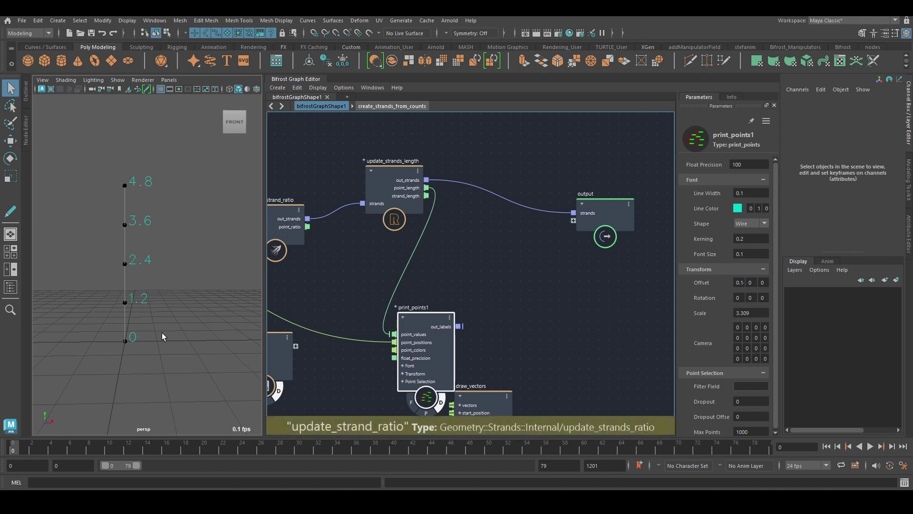
pyautogui.keyDown('alt'); pyautogui.moveTo(145, 292); pyautogui.dragTo(151, 287, button='middle'); pyautogui.keyUp('alt')
pyautogui.keyDown('alt'); pyautogui.moveTo(150, 287); pyautogui.dragTo(174, 295, button='right'); pyautogui.keyUp('alt')
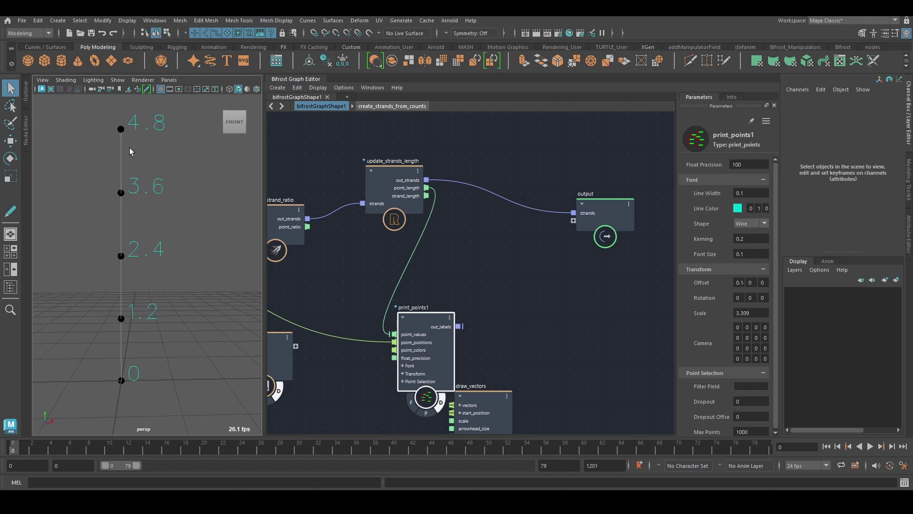
pyautogui.moveTo(102, 119); pyautogui.dragTo(150, 136)
pyautogui.moveTo(125, 114)
pyautogui.mouseDown()
pyautogui.moveTo(182, 133)
pyautogui.moveTo(167, 135)
pyautogui.moveTo(176, 181)
pyautogui.moveTo(182, 171)
pyautogui.mouseUp()
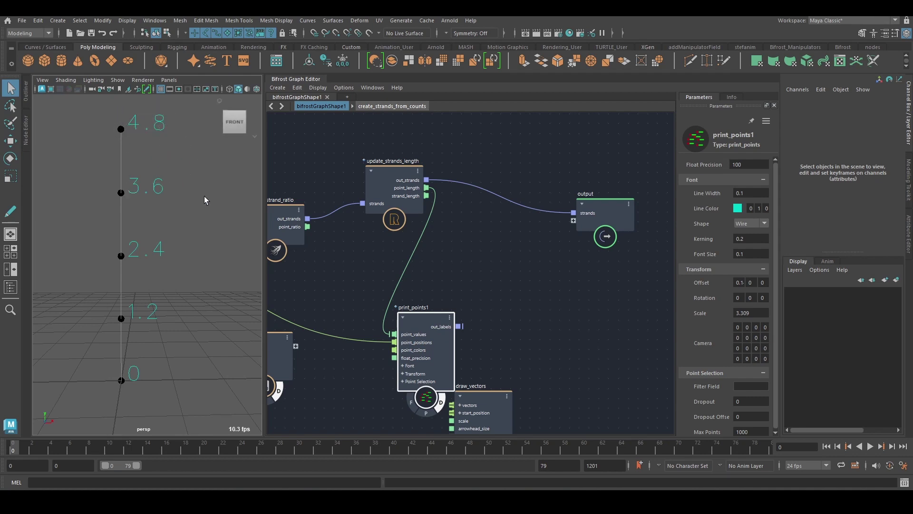
# Step: Make room in the graph, add a divide node, and connect update_strands_length's point_length to it
pyautogui.scroll(-2, 549, 294)
pyautogui.moveTo(540, 316); pyautogui.dragTo(495, 329, button='middle')
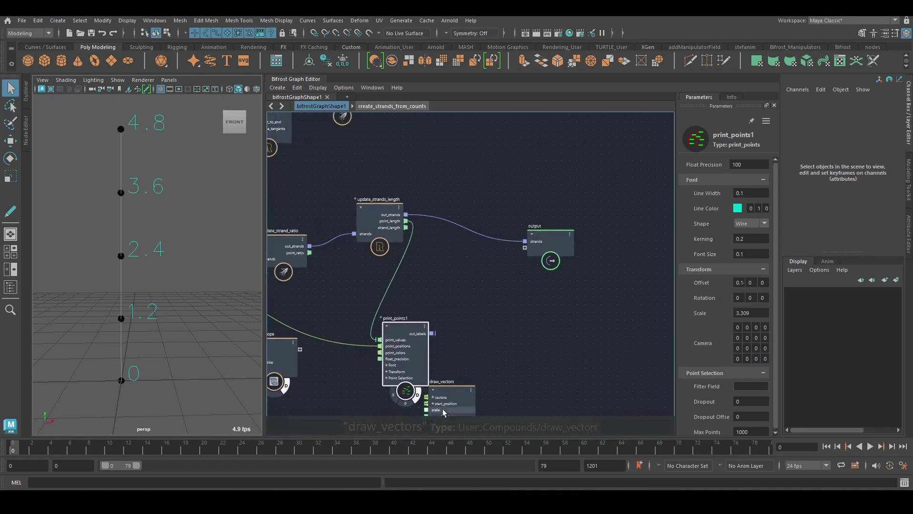
pyautogui.moveTo(442, 412); pyautogui.dragTo(544, 427)
pyautogui.moveTo(415, 368); pyautogui.dragTo(481, 399)
pyautogui.press('Tab')
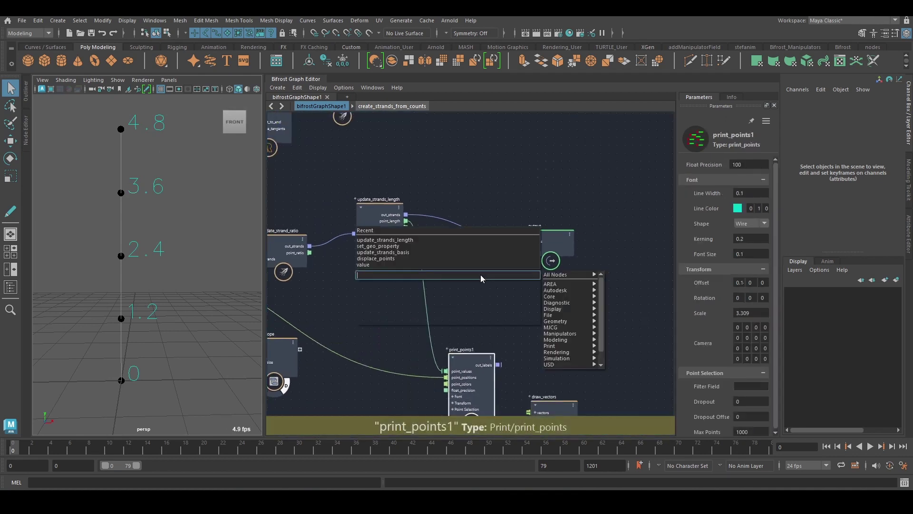
pyautogui.write('divi')
pyautogui.press('Return')
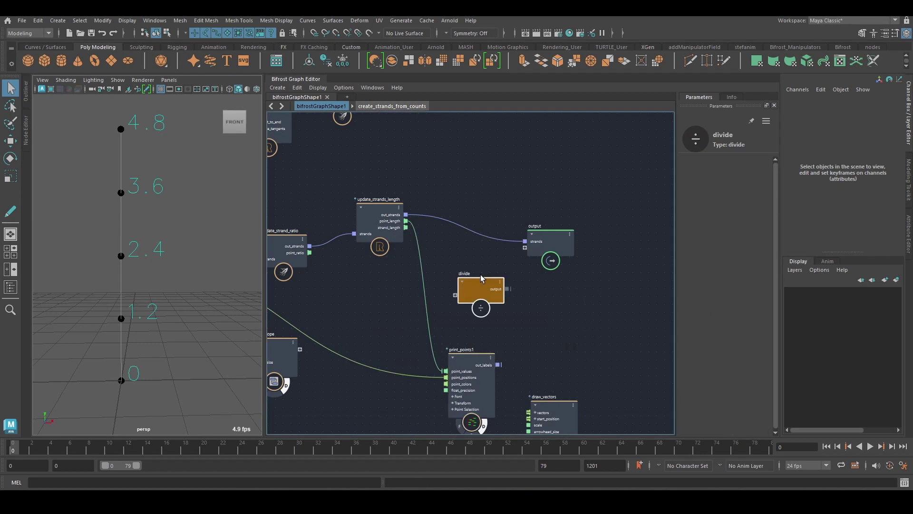
pyautogui.moveTo(481, 279); pyautogui.dragTo(471, 262)
pyautogui.moveTo(405, 222); pyautogui.dragTo(439, 275)
pyautogui.moveTo(537, 250); pyautogui.dragTo(553, 205)
pyautogui.moveTo(455, 278); pyautogui.dragTo(499, 265)
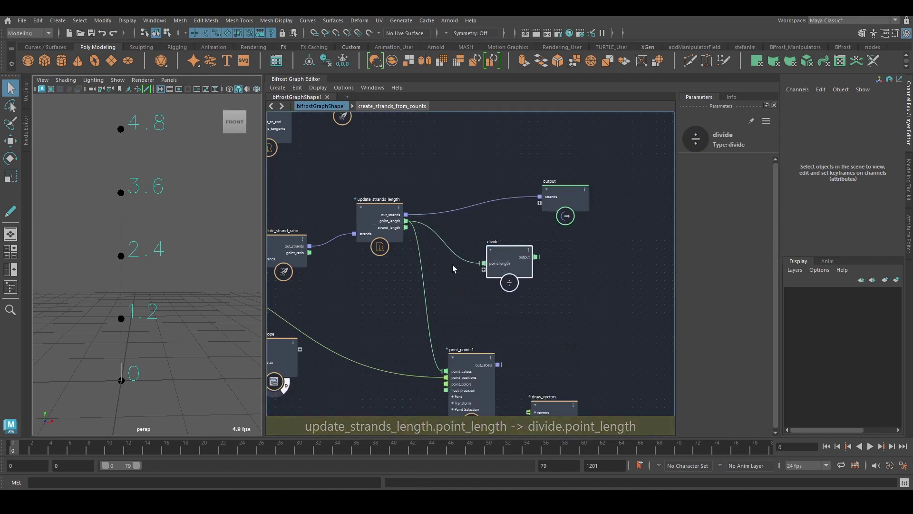
# Step: Add a first_in_array node and place it between update_strands_length and print_points1
pyautogui.click(451, 266)
pyautogui.press('Tab')
pyautogui.write('fi')
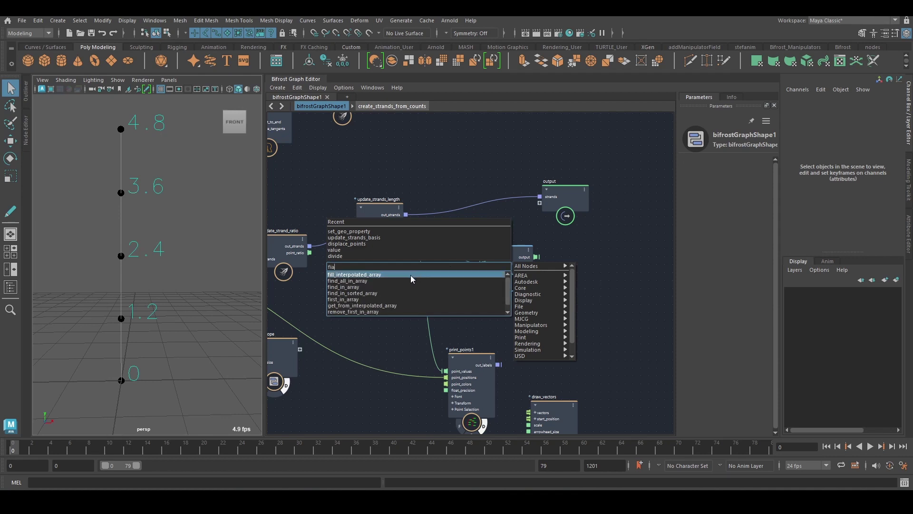
pyautogui.write('a')
pyautogui.press('Return')
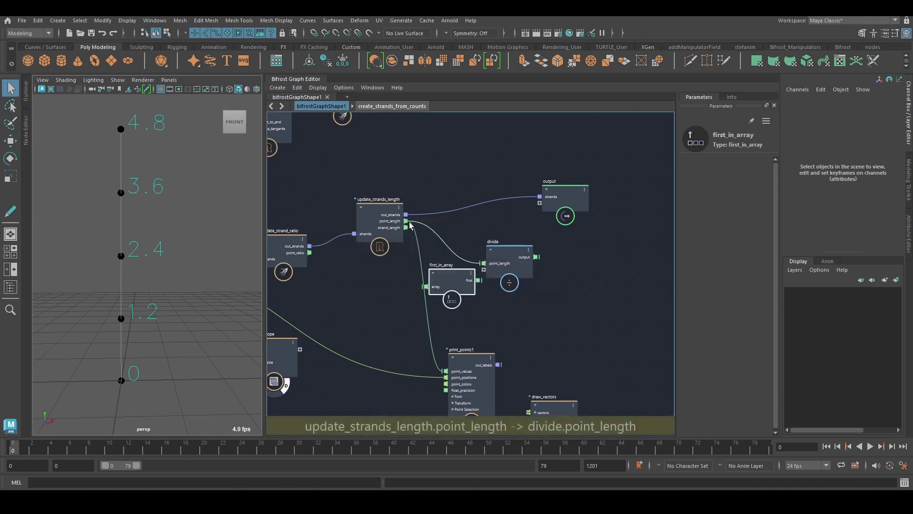
pyautogui.moveTo(441, 284); pyautogui.dragTo(397, 305)
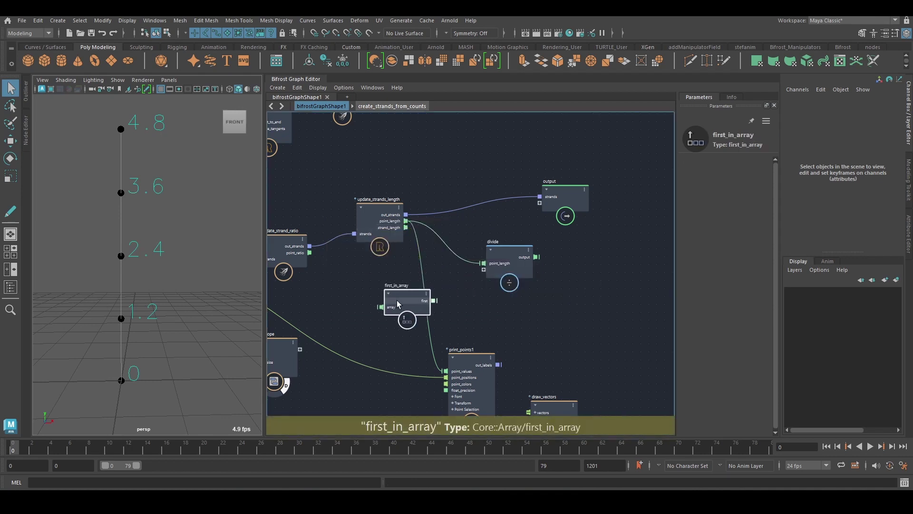
# Step: Divide point_length by the first strand_length entry and feed the quotient into print_points1's point_values
pyautogui.moveTo(405, 228); pyautogui.dragTo(447, 372)
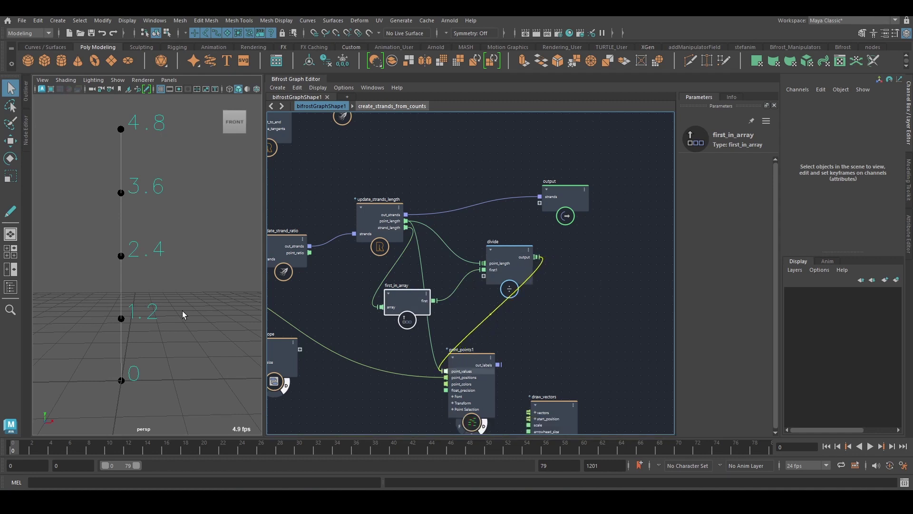
pyautogui.scroll(-5, 189, 258)
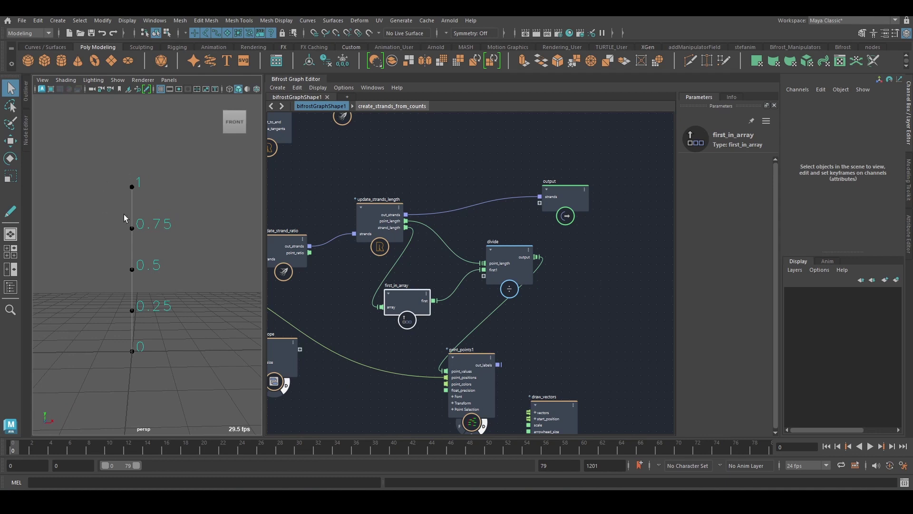
pyautogui.moveTo(469, 377); pyautogui.dragTo(589, 357)
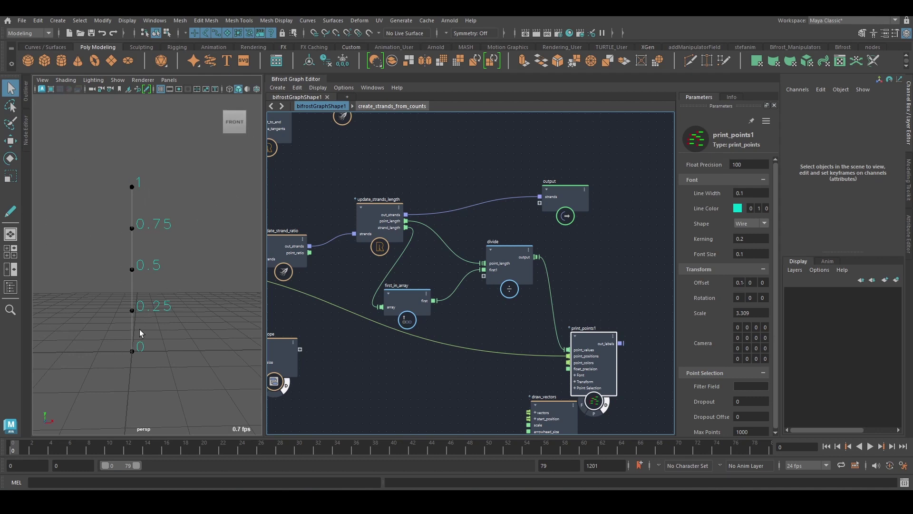
# Step: Add a set_in_array node below sequence_array, connect sequence to its array input, and set its Y value to 2
pyautogui.moveTo(521, 305); pyautogui.dragTo(645, 303, button='middle')
pyautogui.moveTo(269, 295); pyautogui.dragTo(607, 295, button='middle')
pyautogui.moveTo(447, 263); pyautogui.dragTo(390, 270)
pyautogui.click(506, 325)
pyautogui.press('Tab')
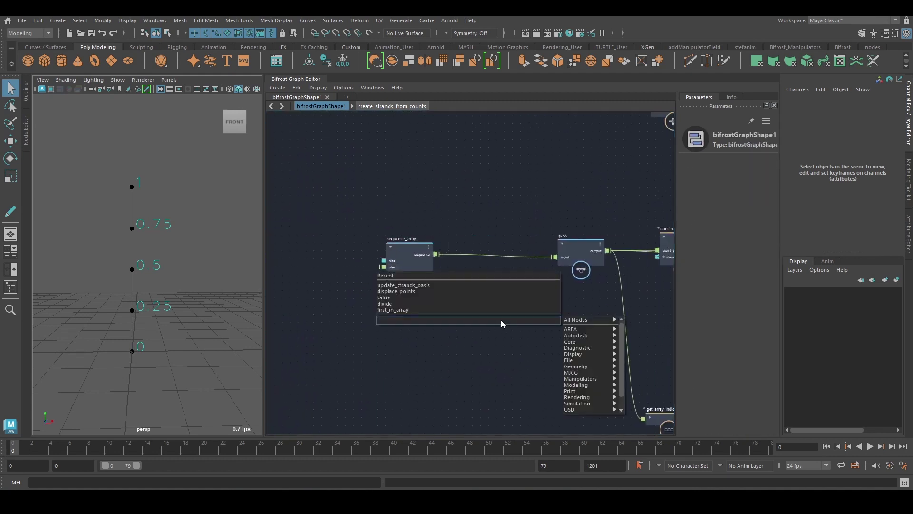
pyautogui.write('sia')
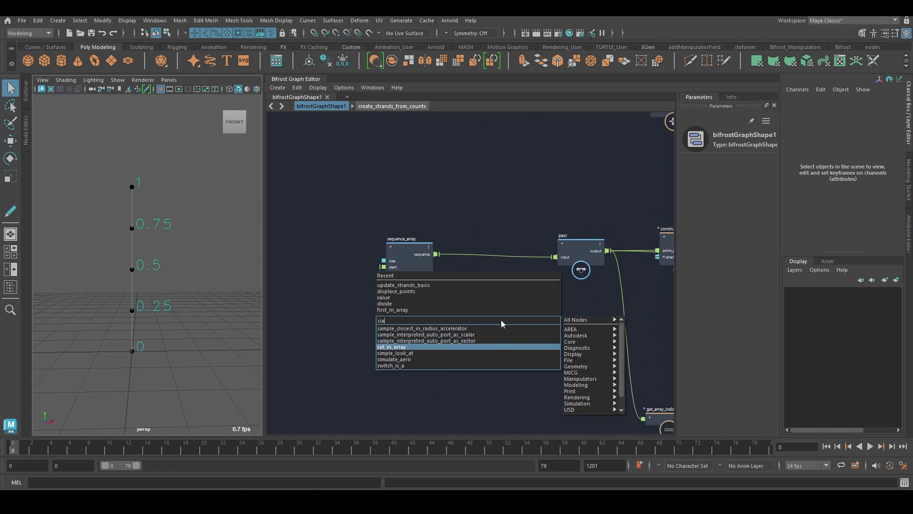
pyautogui.press('Return')
pyautogui.moveTo(436, 254); pyautogui.dragTo(480, 341)
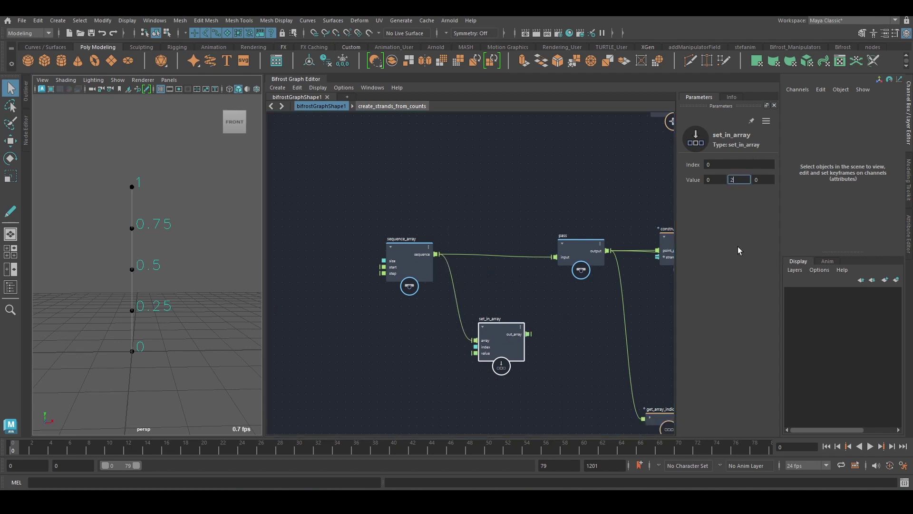
# Step: Feed set_in_array's out_array into the pass node's input, then set its index to 2 and Y value to about 2.288
pyautogui.moveTo(528, 334); pyautogui.dragTo(554, 257)
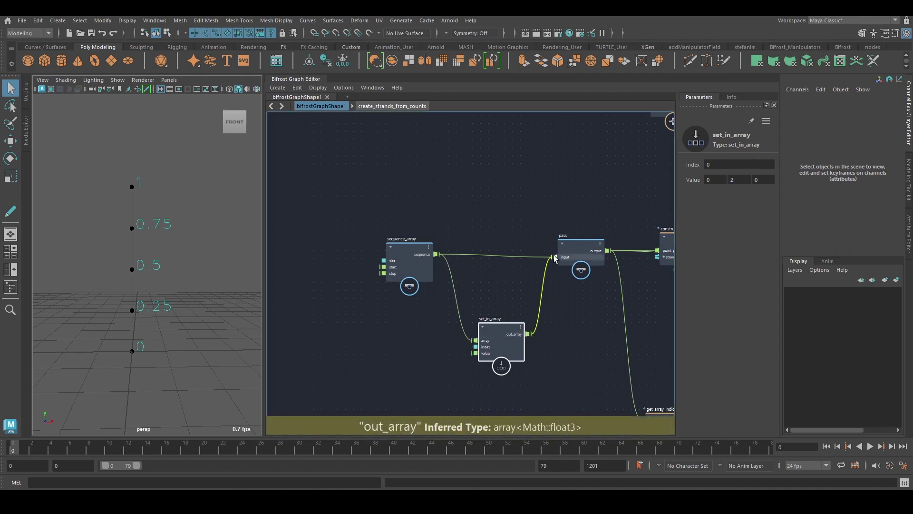
pyautogui.moveTo(494, 357); pyautogui.dragTo(495, 356)
pyautogui.click(716, 164)
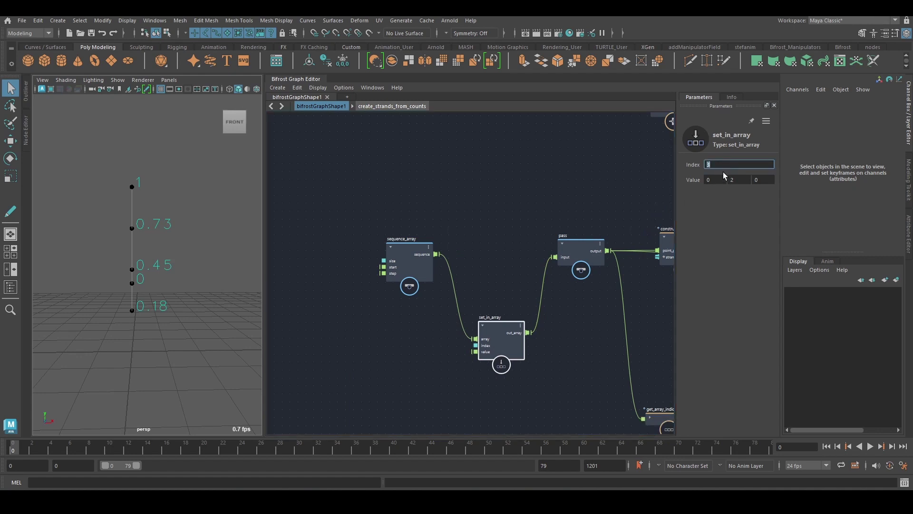
pyautogui.press('Return')
pyautogui.moveTo(741, 183); pyautogui.dragTo(751, 151)
# Step: Connect update_strand_ratio's point_ratio to print_points1's point_values and lower set_in_array's Y value to about 0.67
pyautogui.moveTo(607, 228); pyautogui.dragTo(269, 209, button='middle')
pyautogui.moveTo(585, 216); pyautogui.dragTo(326, 222, button='middle')
pyautogui.moveTo(495, 220); pyautogui.dragTo(647, 208, button='middle')
pyautogui.moveTo(393, 217); pyautogui.dragTo(658, 318)
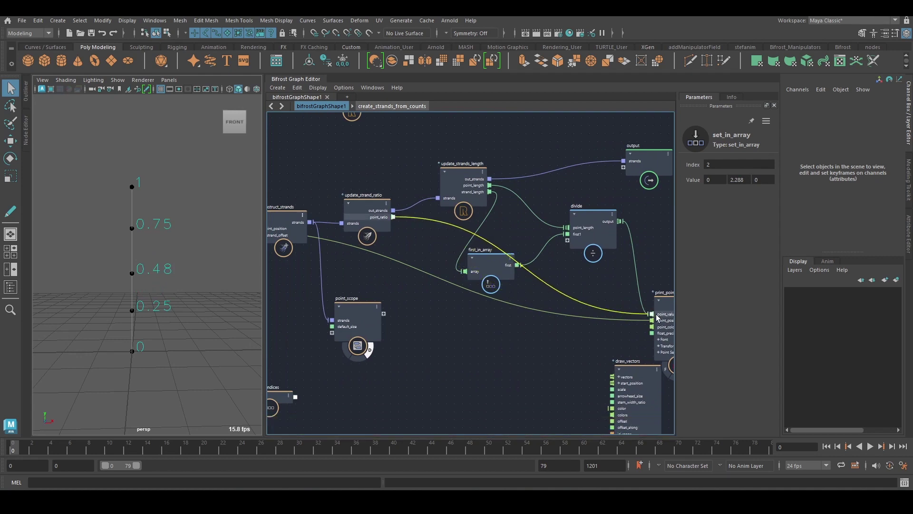
pyautogui.keyDown('alt'); pyautogui.moveTo(343, 313); pyautogui.dragTo(504, 285, button='middle'); pyautogui.keyUp('alt')
pyautogui.moveTo(743, 178); pyautogui.dragTo(617, 188)
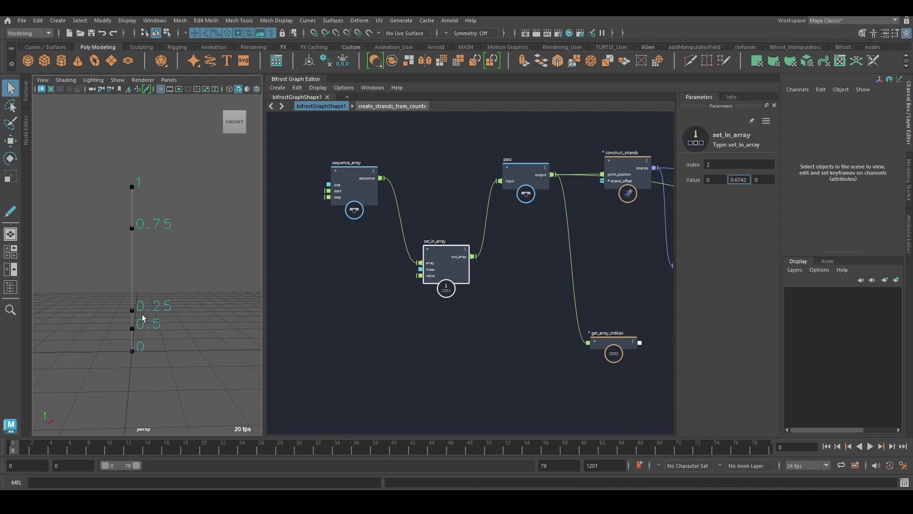
# Step: Delete the divide and first_in_array nodes beside update_strands_length
pyautogui.moveTo(606, 236); pyautogui.dragTo(559, 242, button='middle')
pyautogui.moveTo(343, 159); pyautogui.dragTo(484, 288)
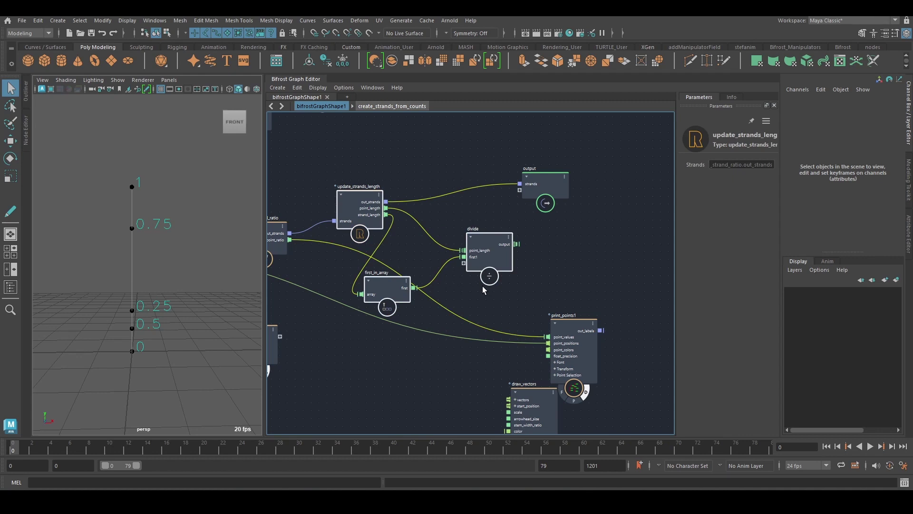
pyautogui.moveTo(494, 218); pyautogui.dragTo(405, 296)
pyautogui.press('Delete')
# Step: Reconnect sequence_array's sequence output directly to the pass node's input, bypassing set_in_array
pyautogui.moveTo(421, 148); pyautogui.dragTo(564, 163, button='middle')
pyautogui.moveTo(267, 239); pyautogui.dragTo(461, 243, button='middle')
pyautogui.moveTo(477, 267)
pyautogui.moveTo(478, 267); pyautogui.dragTo(506, 267)
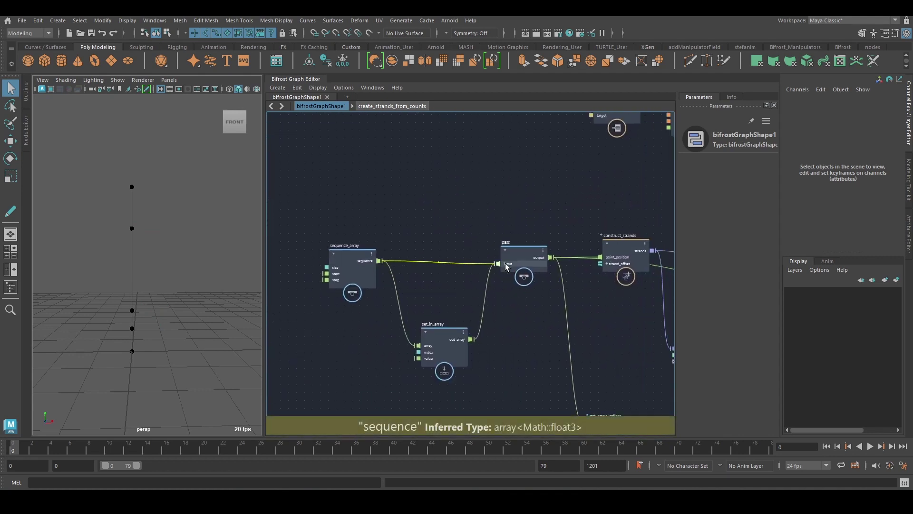
# Step: Bring the existing Set geo "point_size" node into the space between update_strands_length and output
pyautogui.moveTo(619, 201); pyautogui.dragTo(294, 322, button='middle')
pyautogui.moveTo(426, 253); pyautogui.dragTo(557, 279, button='middle')
pyautogui.moveTo(424, 238); pyautogui.dragTo(549, 318)
pyautogui.moveTo(540, 296); pyautogui.dragTo(348, 272, button='middle')
pyautogui.moveTo(363, 281); pyautogui.dragTo(516, 281)
pyautogui.scroll(4, 516, 281)
pyautogui.moveTo(546, 277); pyautogui.dragTo(532, 193, button='middle')
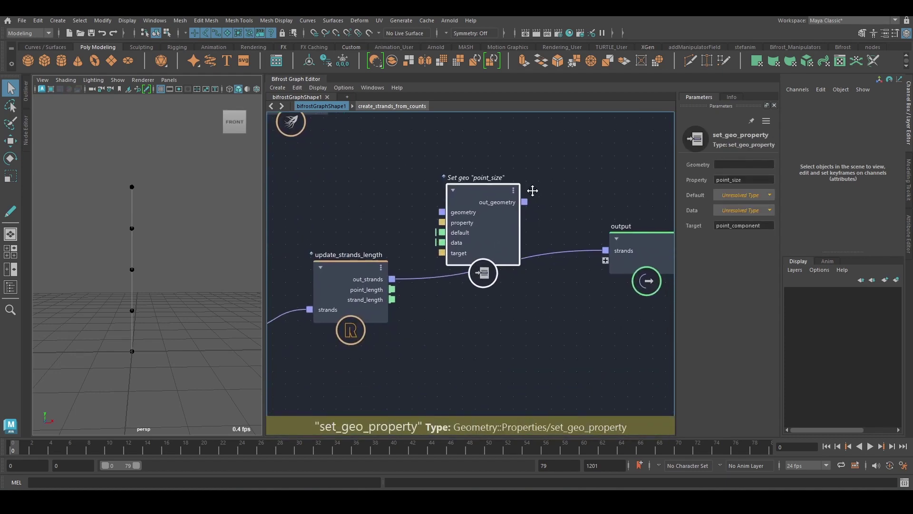
# Step: Insert the Set geo "point_size" node into the update_strands_length-to-output connection through its geometry port
pyautogui.moveTo(495, 231); pyautogui.dragTo(524, 296)
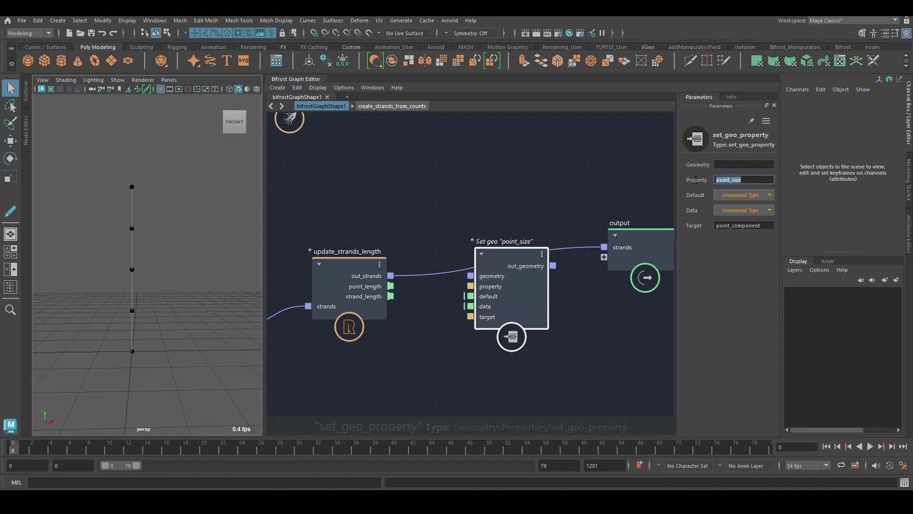
pyautogui.moveTo(504, 278)
pyautogui.mouseDown()
pyautogui.moveTo(487, 335)
pyautogui.moveTo(486, 281)
pyautogui.mouseUp()
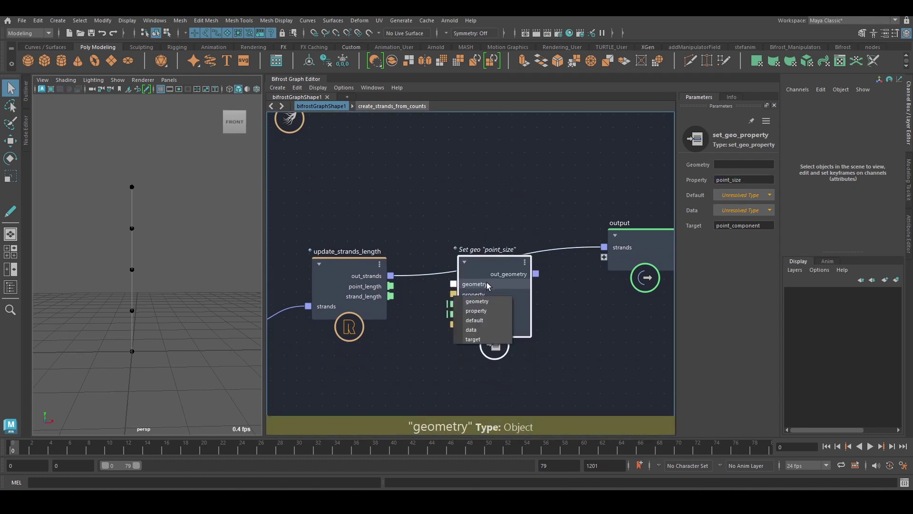
pyautogui.click(500, 304)
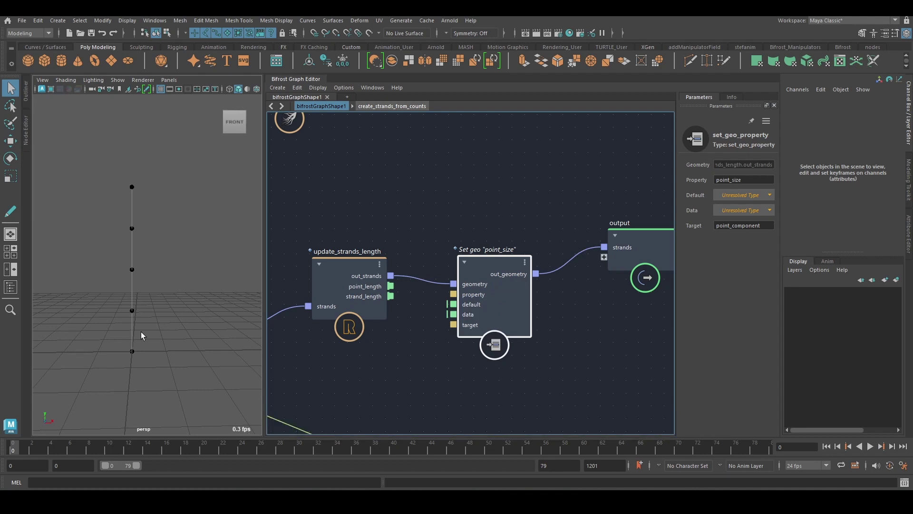
# Step: Add a second sequence_array node and place it below update_strands_length
pyautogui.keyDown('alt'); pyautogui.moveTo(483, 348); pyautogui.dragTo(511, 277, button='middle'); pyautogui.keyUp('alt')
pyautogui.click(456, 254)
pyautogui.press('Tab')
pyautogui.write('seq')
pyautogui.click(450, 260)
pyautogui.moveTo(489, 291); pyautogui.dragTo(422, 304)
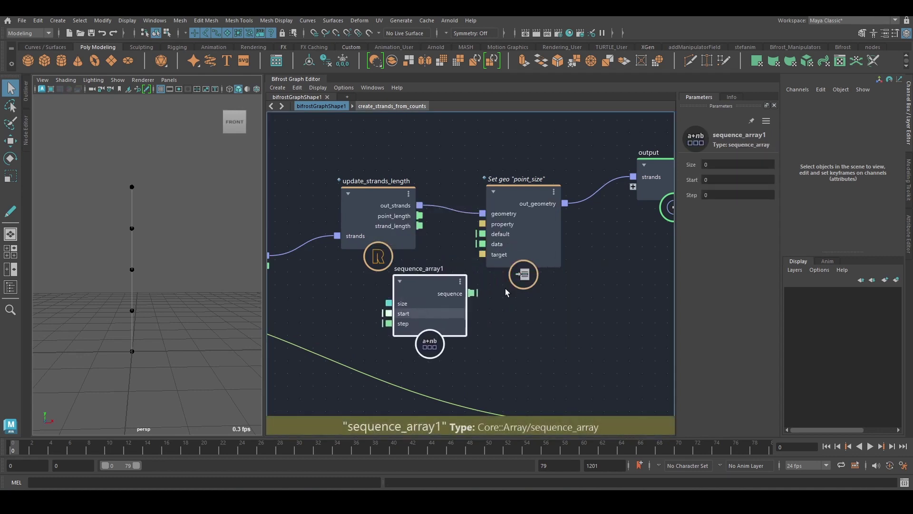
# Step: Set sequence_array1's size to 5 and its step to 0.1
pyautogui.click(719, 164)
pyautogui.write('5')
pyautogui.press('Return')
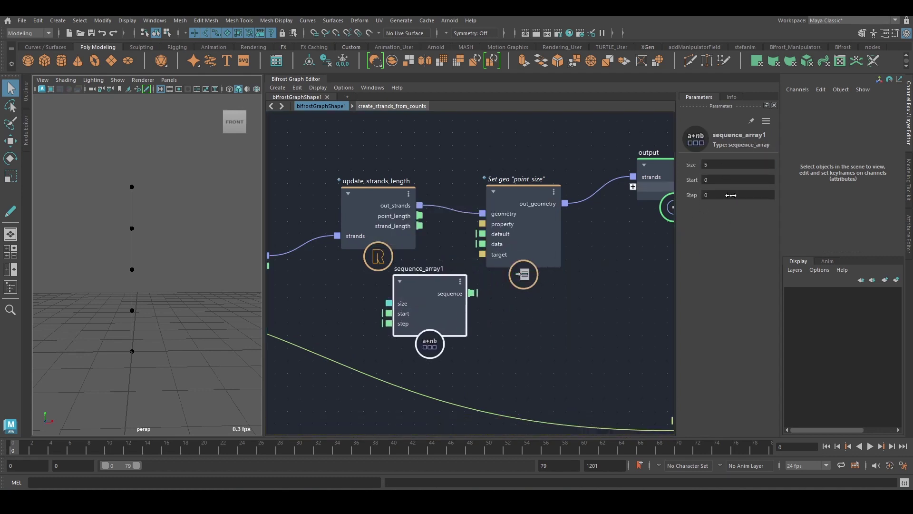
pyautogui.click(724, 192)
pyautogui.press('Return')
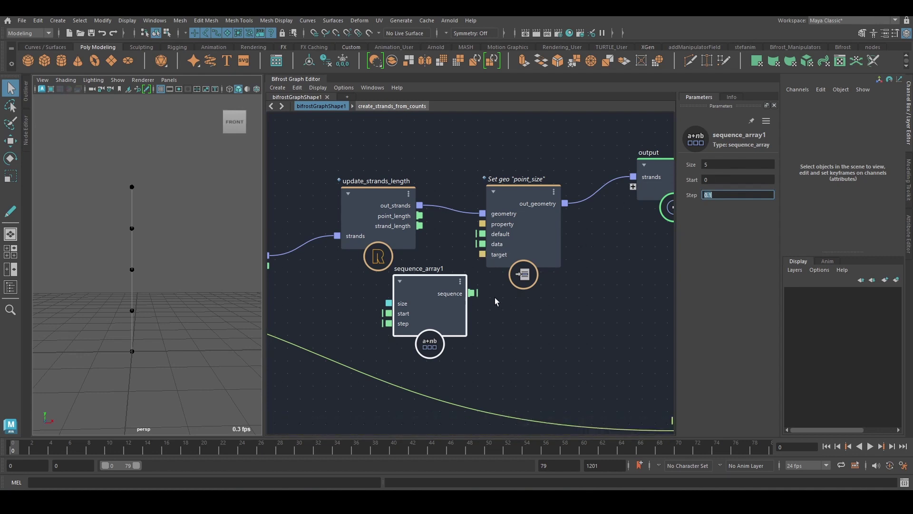
# Step: Connect sequence_array1's sequence to print_points1's point_values and to the data input of Set geo "point_size"
pyautogui.moveTo(550, 306); pyautogui.dragTo(482, 230, button='middle')
pyautogui.scroll(-1, 482, 229)
pyautogui.moveTo(429, 348); pyautogui.dragTo(447, 281, button='middle')
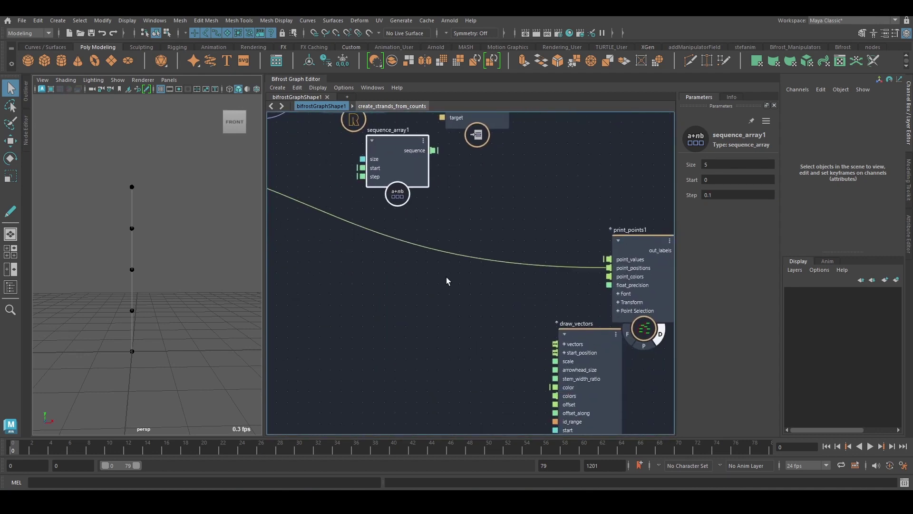
pyautogui.moveTo(433, 151); pyautogui.dragTo(609, 259)
pyautogui.moveTo(427, 153); pyautogui.dragTo(427, 238, button='middle')
pyautogui.moveTo(432, 235); pyautogui.dragTo(442, 193)
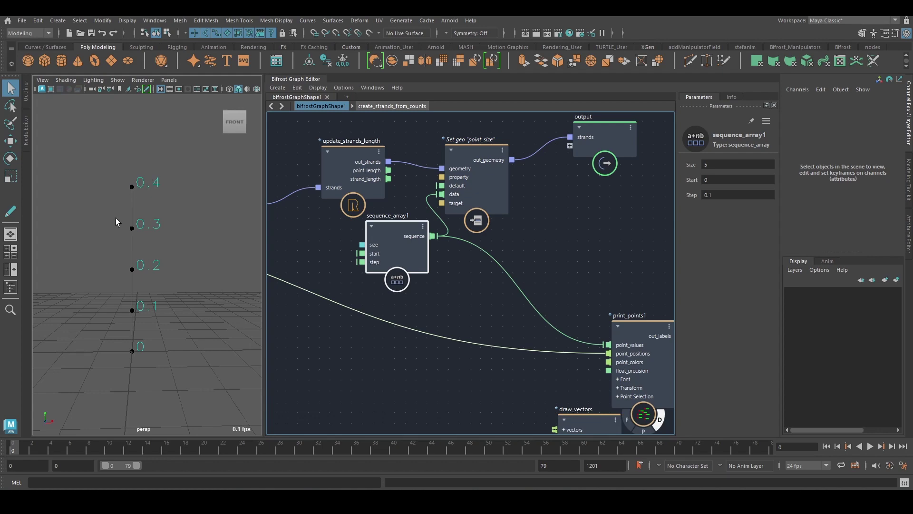
# Step: Turn off the point_scope node's display so the strand's point markers are hidden
pyautogui.keyDown('alt'); pyautogui.moveTo(467, 354); pyautogui.dragTo(477, 200, button='middle'); pyautogui.keyUp('alt')
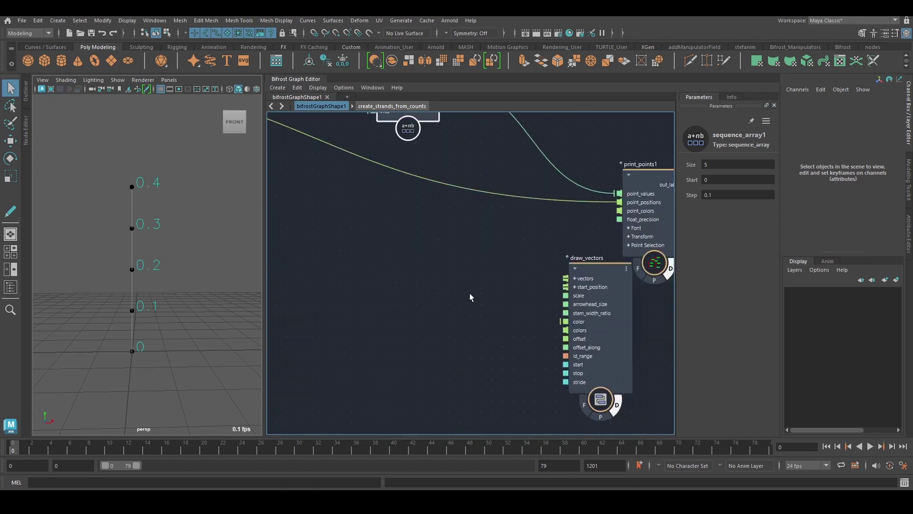
pyautogui.keyDown('alt'); pyautogui.moveTo(468, 292); pyautogui.dragTo(593, 283, button='middle'); pyautogui.keyUp('alt')
pyautogui.scroll(-3, 595, 284)
pyautogui.click(434, 248)
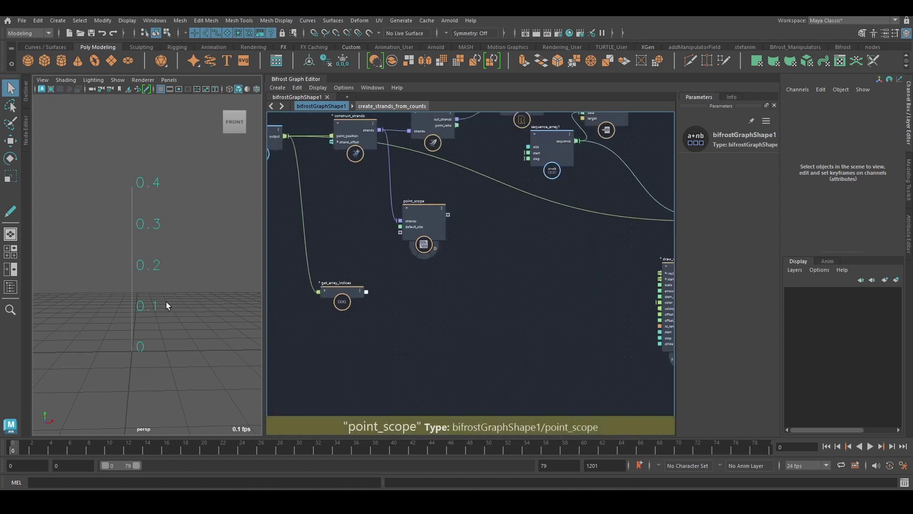
pyautogui.keyDown('alt'); pyautogui.moveTo(482, 260); pyautogui.dragTo(438, 311, button='middle'); pyautogui.keyUp('alt')
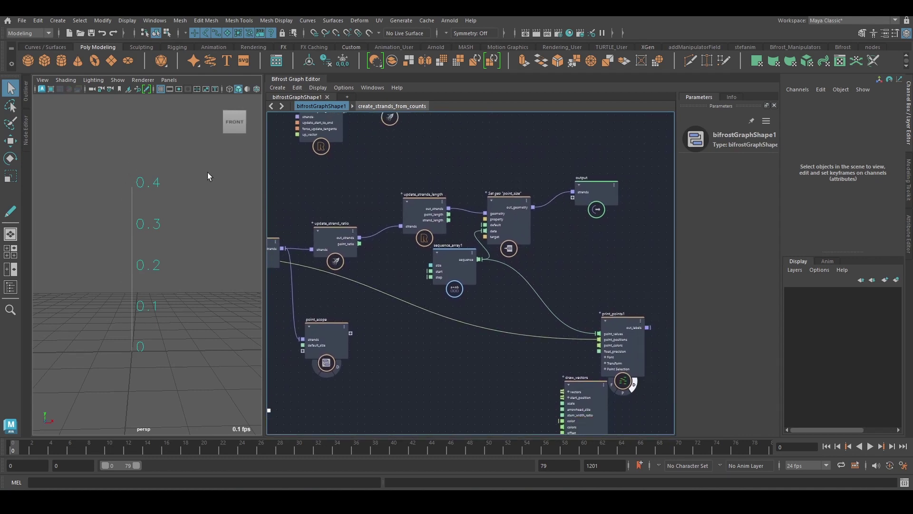
pyautogui.moveTo(142, 246); pyautogui.dragTo(164, 196)
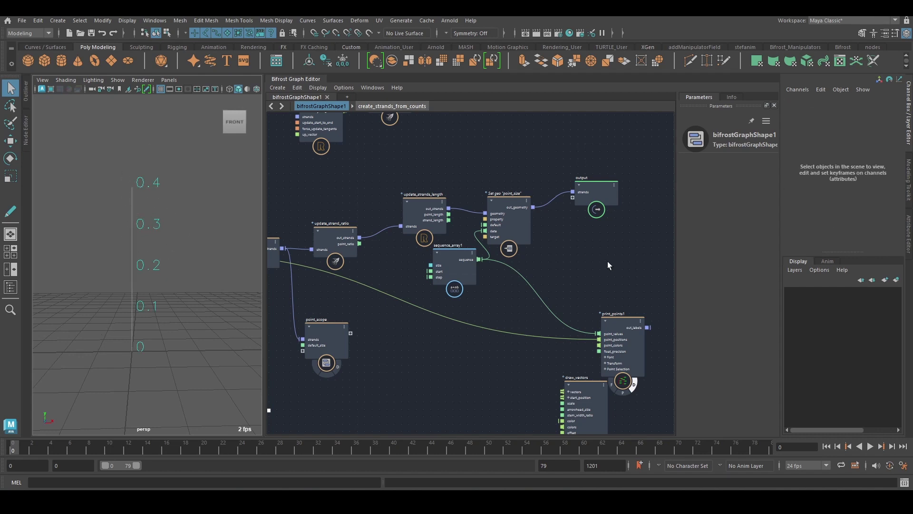
# Step: Insert a set_strands_shape node between Set geo "point_size" and output, then move output further along
pyautogui.moveTo(605, 262); pyautogui.dragTo(524, 285, button='middle')
pyautogui.press('Tab')
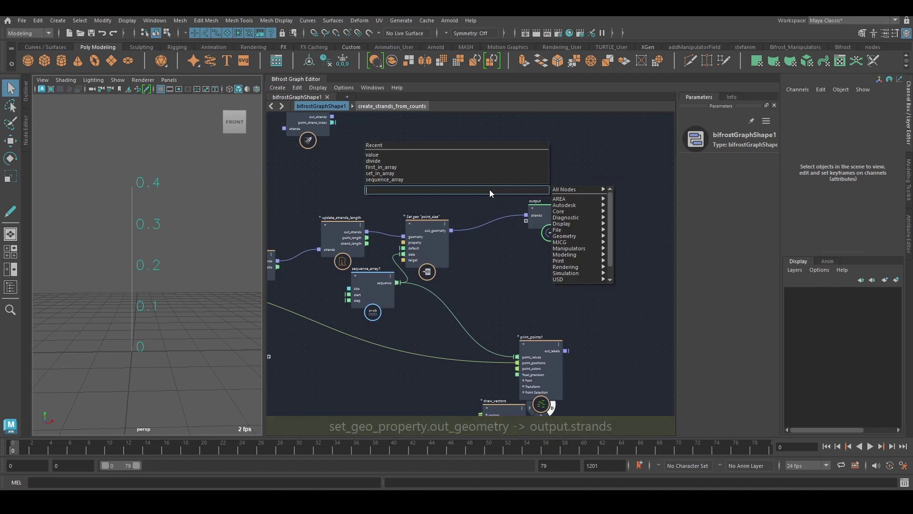
pyautogui.write('sss')
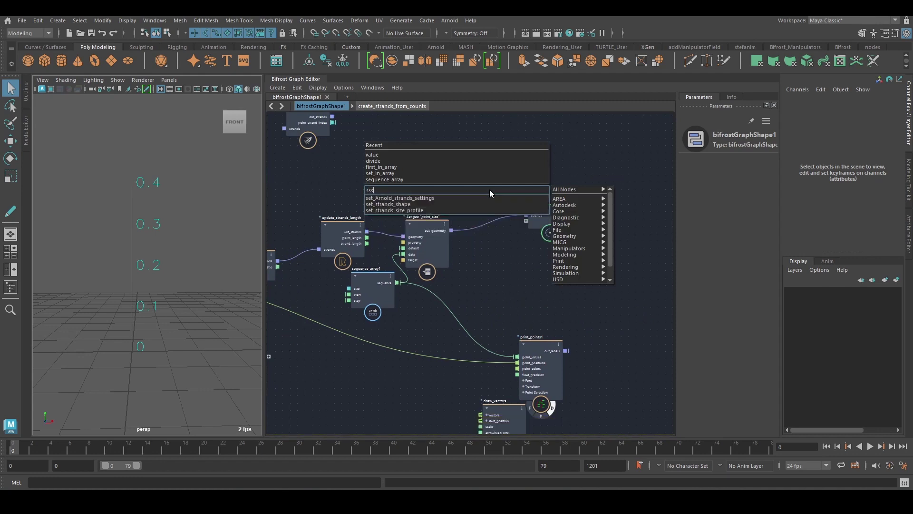
pyautogui.click(458, 204)
pyautogui.moveTo(481, 232); pyautogui.dragTo(481, 235)
pyautogui.click(505, 240)
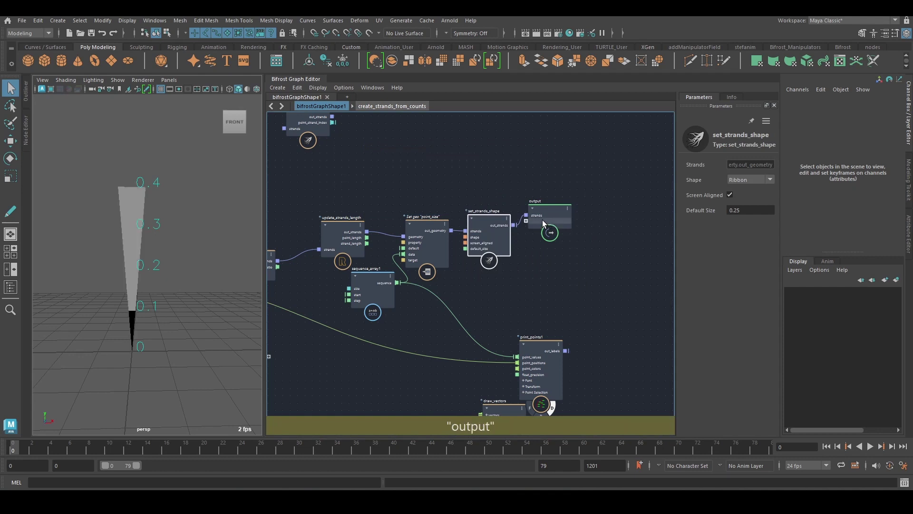
pyautogui.moveTo(542, 220); pyautogui.dragTo(576, 217)
# Step: Examine the ribbon's width along the strand against the point size labels
pyautogui.keyDown('alt'); pyautogui.moveTo(185, 254); pyautogui.dragTo(186, 248); pyautogui.keyUp('alt')
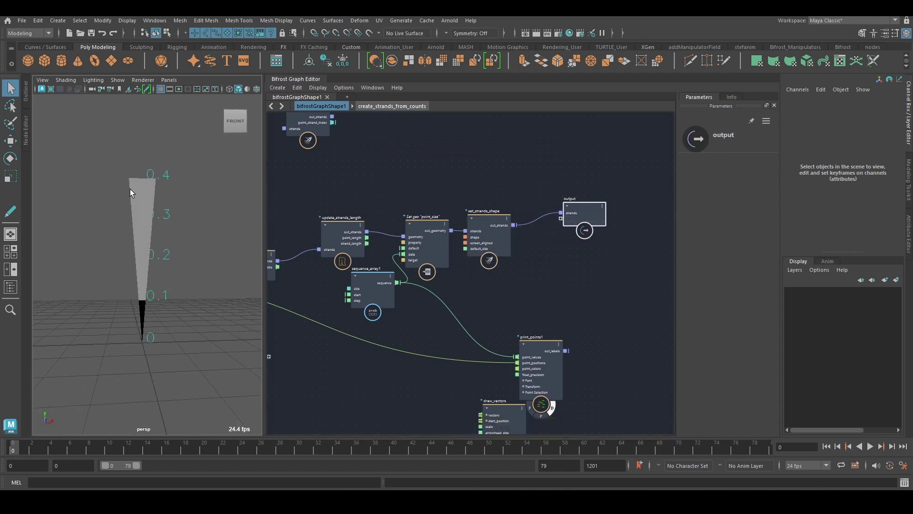
pyautogui.keyDown('alt'); pyautogui.moveTo(464, 281); pyautogui.dragTo(494, 267, button='middle'); pyautogui.keyUp('alt')
pyautogui.keyDown('alt'); pyautogui.moveTo(156, 181); pyautogui.dragTo(125, 171); pyautogui.keyUp('alt')
pyautogui.keyDown('alt'); pyautogui.moveTo(124, 171); pyautogui.dragTo(137, 183, button='right'); pyautogui.keyUp('alt')
pyautogui.keyDown('alt'); pyautogui.moveTo(129, 128); pyautogui.dragTo(139, 158); pyautogui.keyUp('alt')
pyautogui.keyDown('alt'); pyautogui.moveTo(139, 158); pyautogui.dragTo(110, 156, button='right'); pyautogui.keyUp('alt')
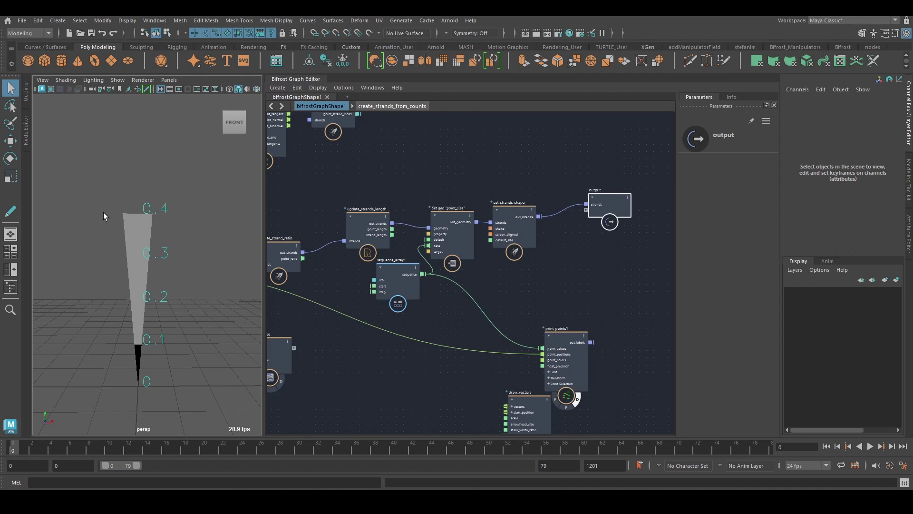
pyautogui.keyDown('alt'); pyautogui.moveTo(498, 269); pyautogui.dragTo(497, 259, button='middle'); pyautogui.keyUp('alt')
# Step: Set sequence_array1's start value to 0.001 to fix the dark lower end of the ribbon
pyautogui.click(415, 277)
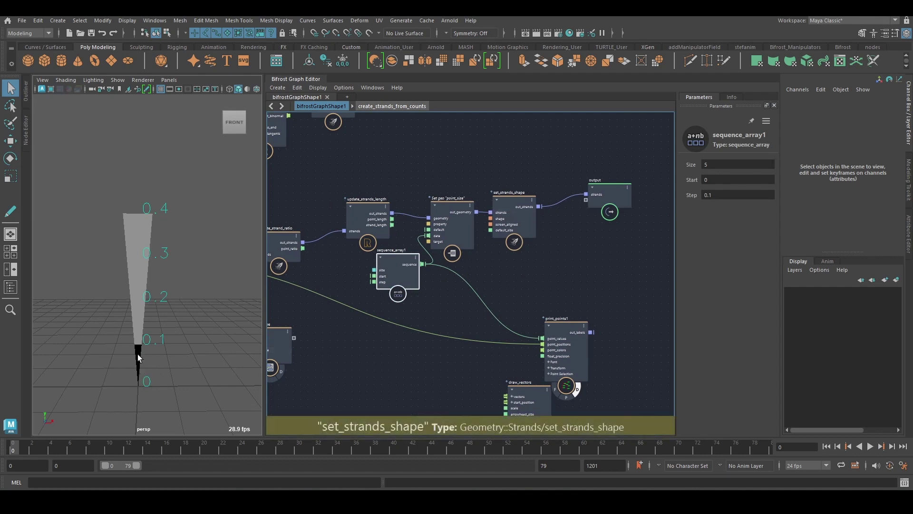
pyautogui.keyDown('alt'); pyautogui.moveTo(152, 366); pyautogui.dragTo(163, 310, button='middle'); pyautogui.keyUp('alt')
pyautogui.keyDown('alt'); pyautogui.moveTo(163, 310); pyautogui.dragTo(184, 316, button='right'); pyautogui.keyUp('alt')
pyautogui.moveTo(184, 316)
pyautogui.keyDown('alt'); pyautogui.mouseDown()
pyautogui.moveTo(127, 306)
pyautogui.moveTo(187, 304)
pyautogui.mouseUp(); pyautogui.keyUp('alt')
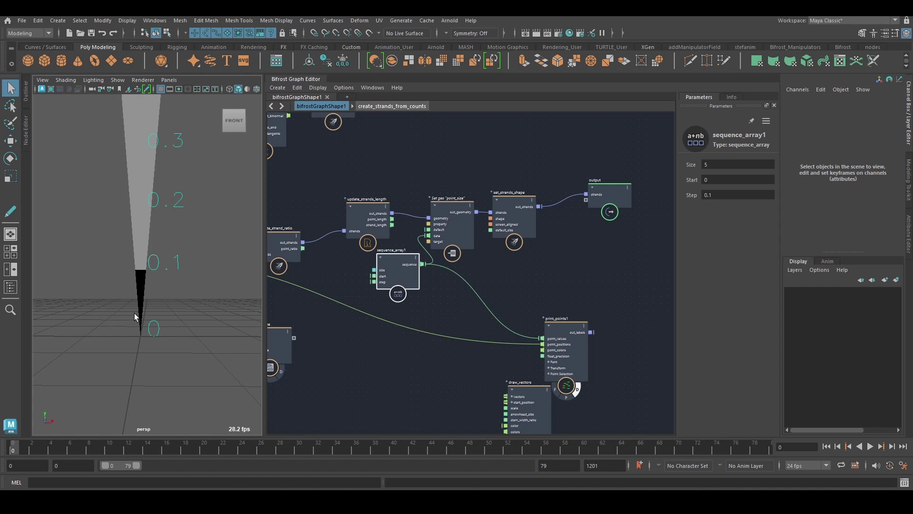
pyautogui.moveTo(709, 178); pyautogui.dragTo(710, 177)
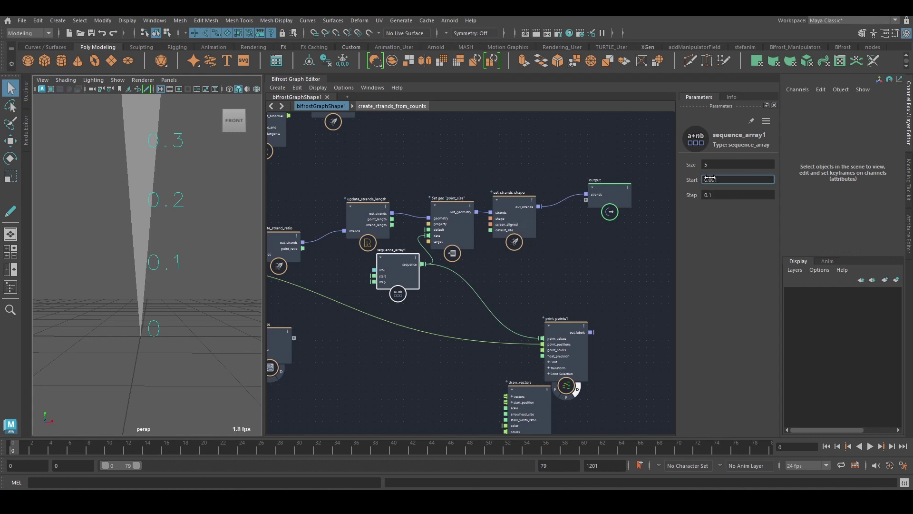
pyautogui.scroll(-5, 142, 238)
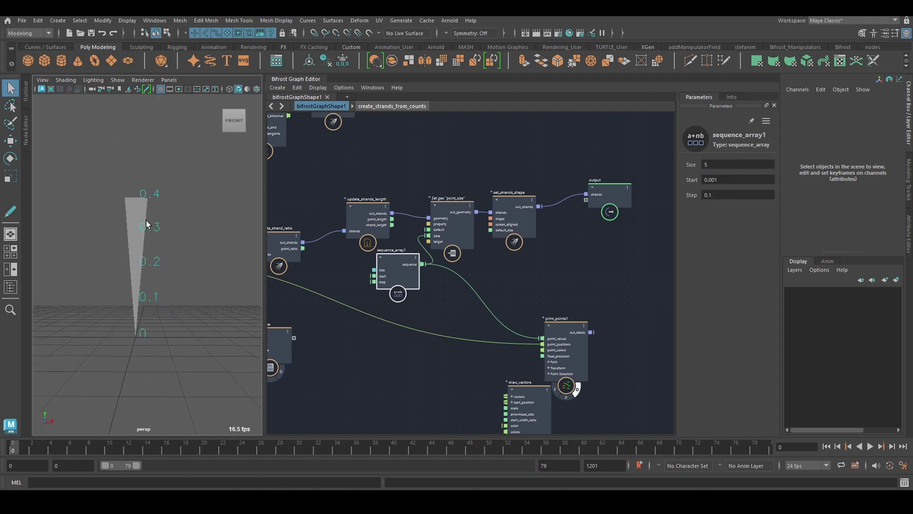
# Step: Make room before Set geo "point_size" and insert a shuffle_array node between sequence_array1 and its data input
pyautogui.moveTo(638, 287); pyautogui.dragTo(583, 297, button='middle')
pyautogui.keyDown('alt'); pyautogui.moveTo(584, 297); pyautogui.dragTo(580, 297, button='right'); pyautogui.keyUp('alt')
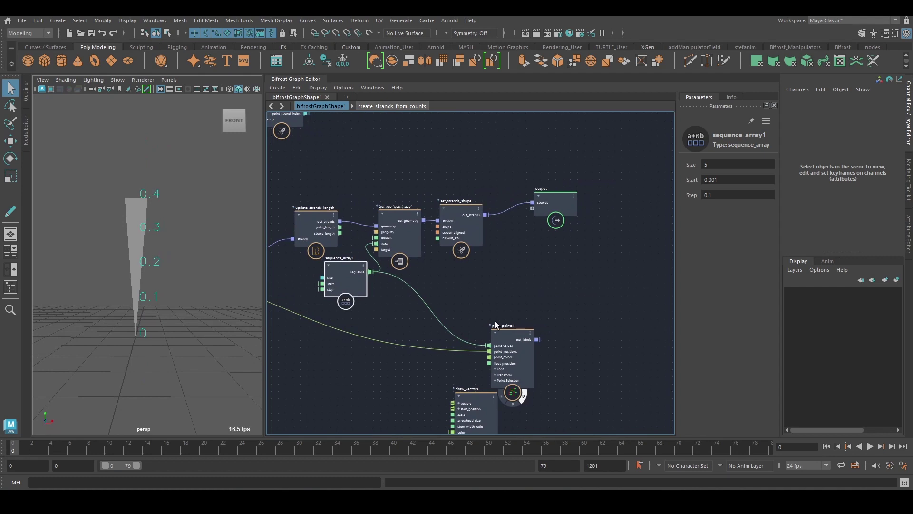
pyautogui.moveTo(490, 282); pyautogui.dragTo(510, 292, button='middle')
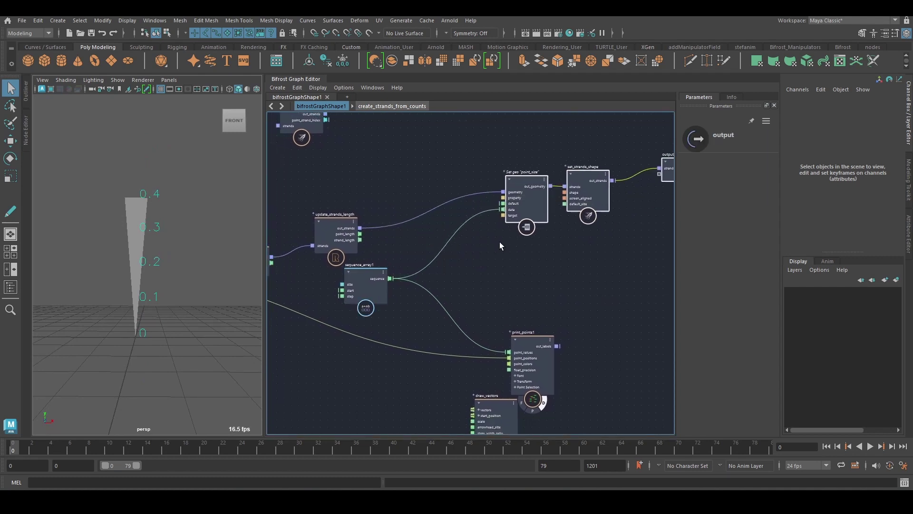
pyautogui.press('Tab')
pyautogui.write('shufl')
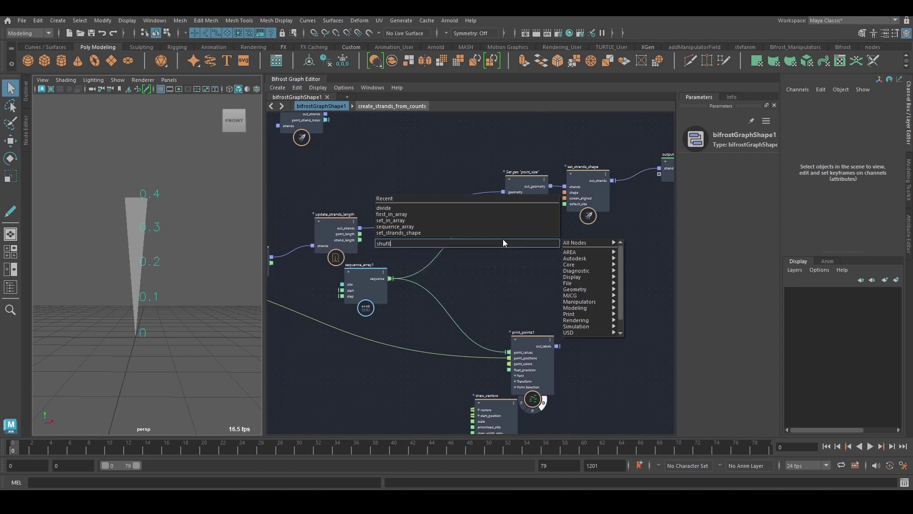
pyautogui.write('fle')
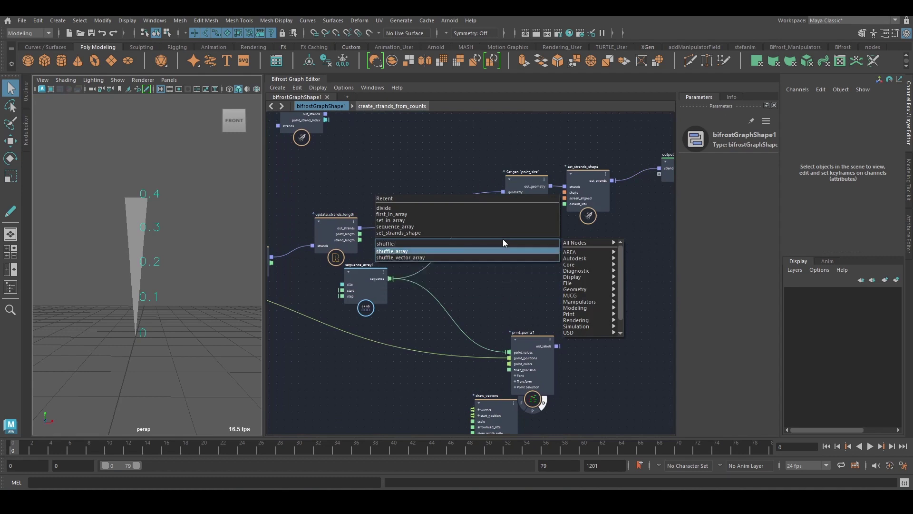
pyautogui.press('Return')
pyautogui.moveTo(501, 256); pyautogui.dragTo(446, 241)
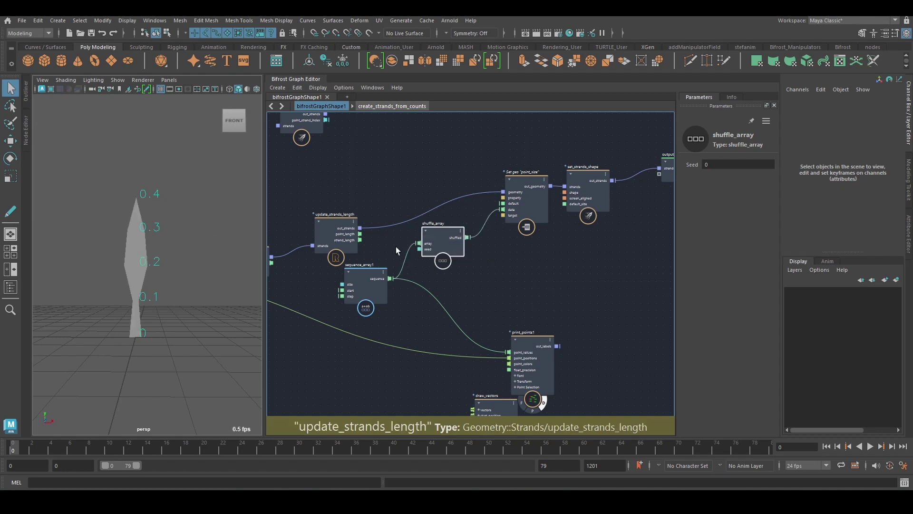
# Step: Set shuffle_array's seed to 4 and connect its shuffled output to the point_values input of print_points1
pyautogui.moveTo(717, 165); pyautogui.dragTo(855, 159, button='middle')
pyautogui.moveTo(854, 158); pyautogui.dragTo(836, 159)
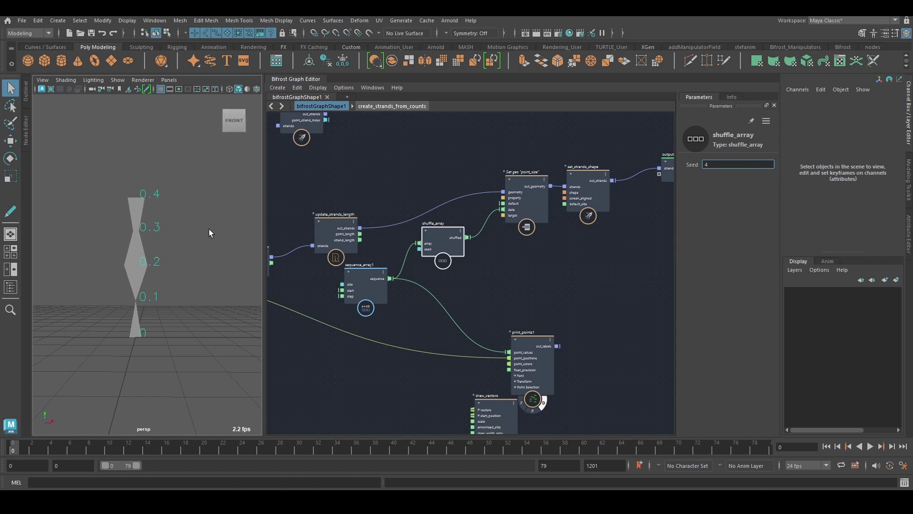
pyautogui.moveTo(470, 239); pyautogui.dragTo(508, 352)
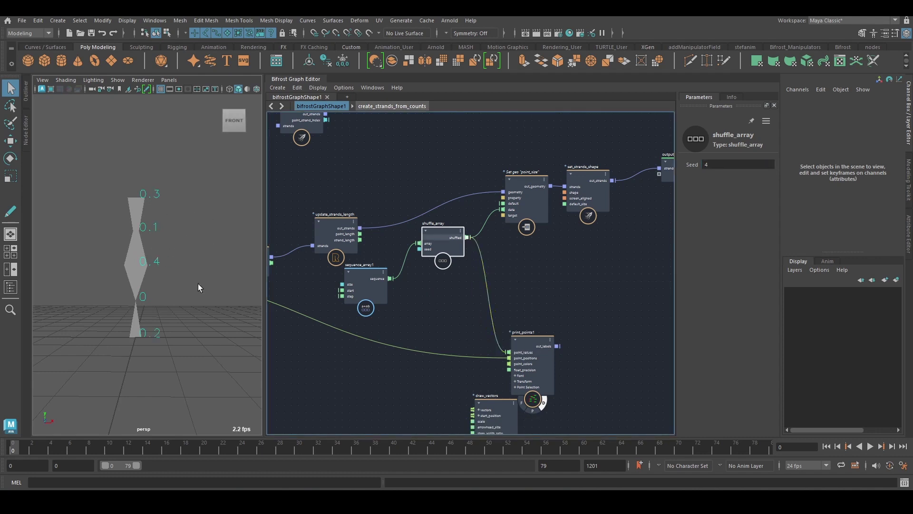
pyautogui.keyDown('alt'); pyautogui.moveTo(155, 199); pyautogui.dragTo(170, 200, button='right'); pyautogui.keyUp('alt')
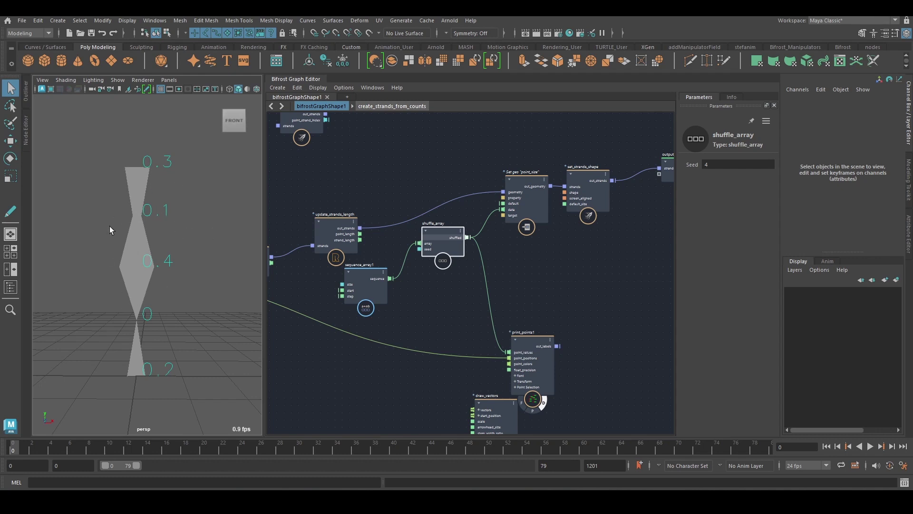
pyautogui.keyDown('alt'); pyautogui.moveTo(217, 224); pyautogui.dragTo(170, 168, button='right'); pyautogui.keyUp('alt')
# Step: Move update_strands_basis closer to Set geo "point_size" and raise update_strands_length above sequence_array1
pyautogui.keyDown('alt'); pyautogui.moveTo(542, 239); pyautogui.dragTo(390, 298, button='middle'); pyautogui.keyUp('alt')
pyautogui.keyDown('alt'); pyautogui.moveTo(434, 220); pyautogui.dragTo(590, 244, button='middle'); pyautogui.keyUp('alt')
pyautogui.scroll(-2, 590, 244)
pyautogui.moveTo(333, 240); pyautogui.dragTo(499, 228)
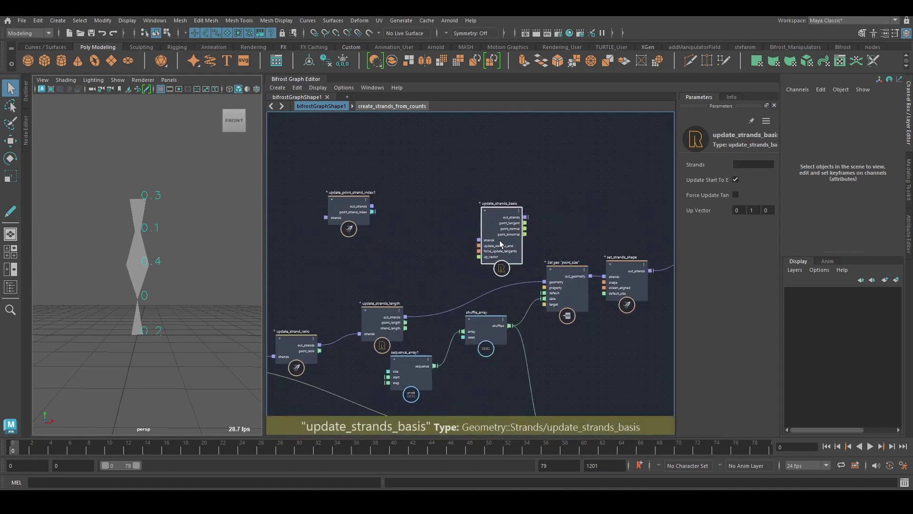
pyautogui.scroll(3, 499, 216)
pyautogui.scroll(1, 499, 219)
pyautogui.scroll(-5, 501, 222)
pyautogui.keyDown('alt'); pyautogui.moveTo(498, 259); pyautogui.dragTo(482, 170, button='middle'); pyautogui.keyUp('alt')
pyautogui.moveTo(356, 248); pyautogui.dragTo(373, 208)
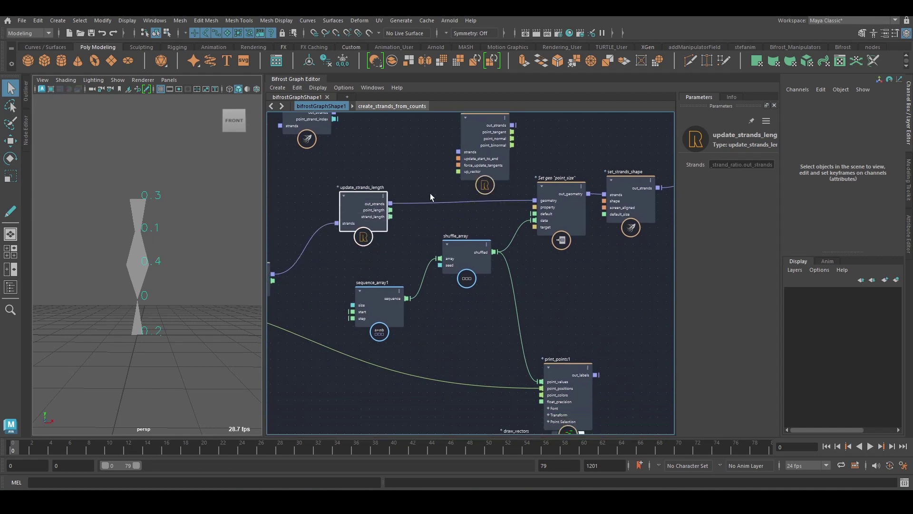
# Step: Place update_strands_basis between set_strands_shape and output, moving output further along and set_strands_shape lower
pyautogui.moveTo(478, 200); pyautogui.dragTo(396, 279, button='middle')
pyautogui.moveTo(395, 230); pyautogui.dragTo(562, 192)
pyautogui.moveTo(562, 193); pyautogui.dragTo(347, 188, button='middle')
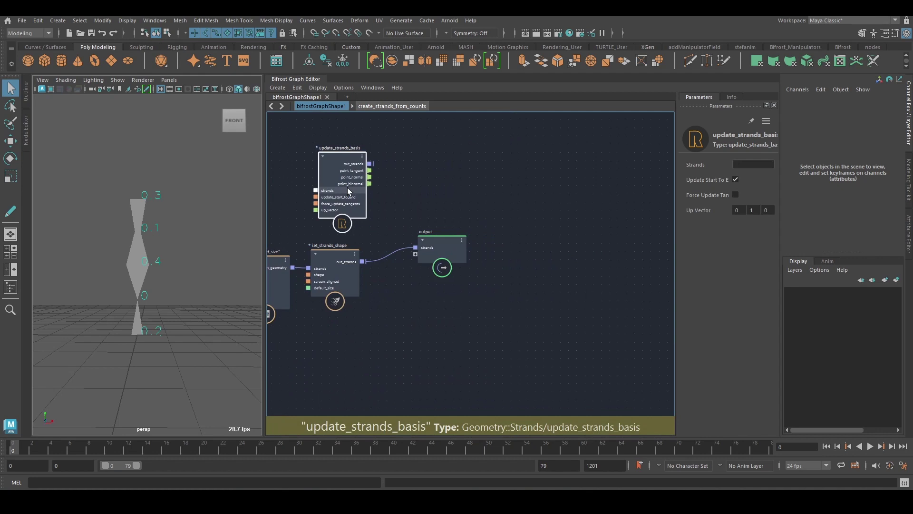
pyautogui.moveTo(442, 246); pyautogui.dragTo(545, 240)
pyautogui.moveTo(348, 187); pyautogui.dragTo(461, 310)
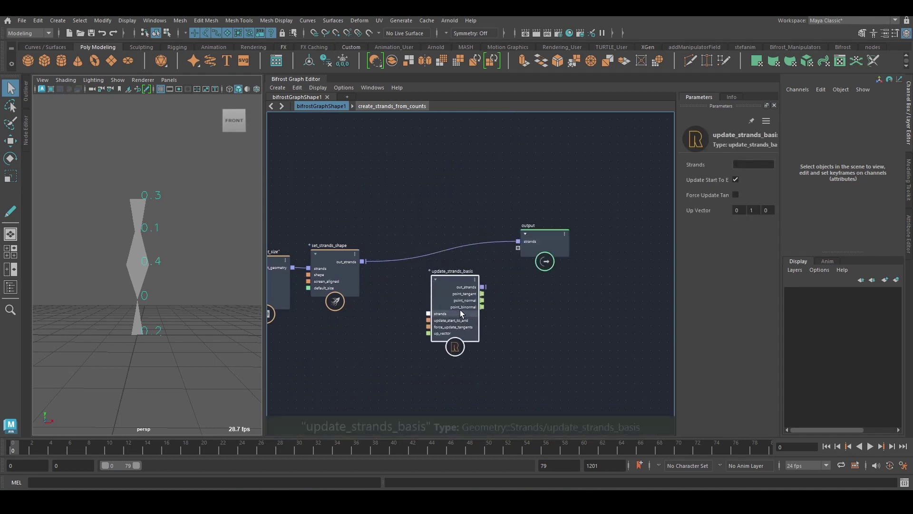
pyautogui.scroll(2, 460, 309)
pyautogui.moveTo(350, 274); pyautogui.dragTo(433, 278, button='middle')
pyautogui.moveTo(404, 270); pyautogui.dragTo(418, 331)
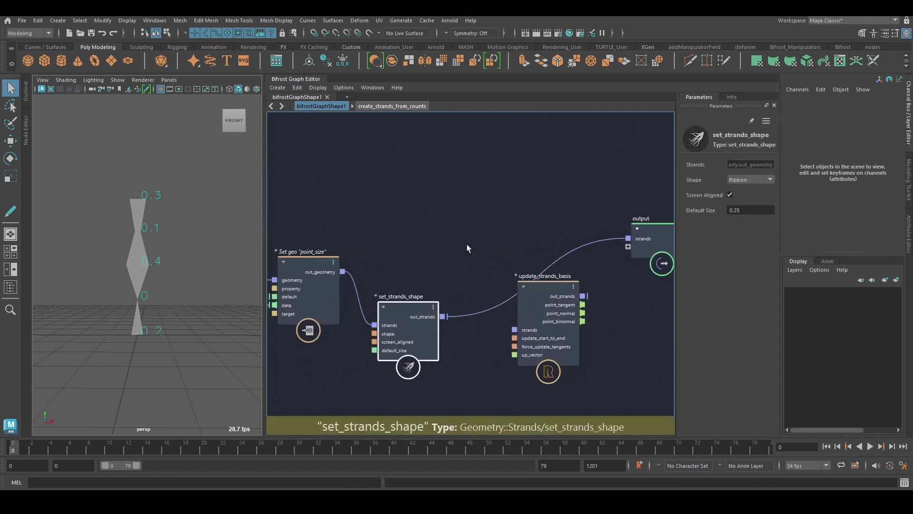
# Step: Disconnect set_strands_shape, move it aside, and wire update_strands_basis between Set geo "point_size" and output
pyautogui.keyDown('ctrl'); pyautogui.keyDown('alt'); pyautogui.keyDown('shift'); pyautogui.moveTo(388, 288); pyautogui.dragTo(356, 301); pyautogui.keyUp('shift'); pyautogui.keyUp('alt'); pyautogui.keyUp('ctrl')
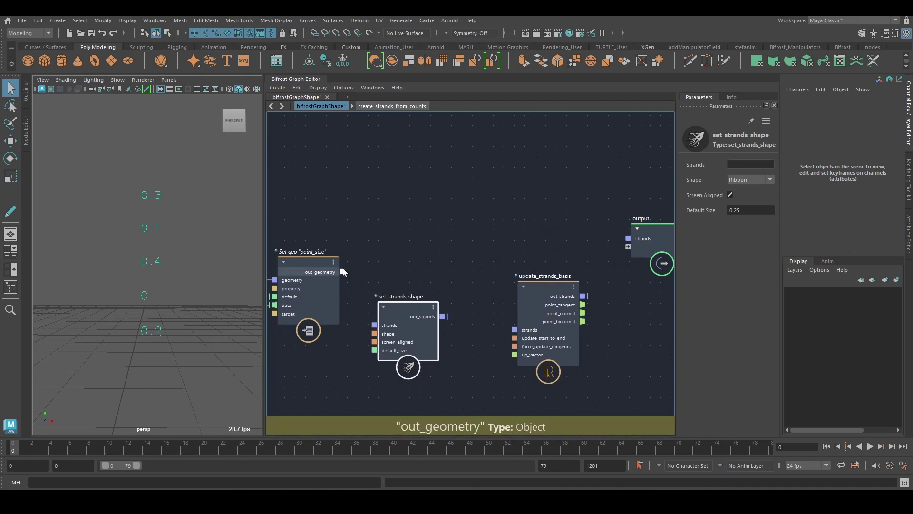
pyautogui.moveTo(505, 325); pyautogui.dragTo(520, 330)
pyautogui.moveTo(547, 286); pyautogui.dragTo(579, 247)
pyautogui.moveTo(485, 278); pyautogui.dragTo(460, 256)
pyautogui.click(421, 355)
pyautogui.moveTo(421, 354); pyautogui.dragTo(465, 414)
# Step: Turn off the print_points1 display and turn on point_scope's display to show the strand's point markers
pyautogui.moveTo(519, 333)
pyautogui.keyDown('alt'); pyautogui.mouseDown(button='middle')
pyautogui.moveTo(534, 281)
pyautogui.moveTo(565, 265)
pyautogui.mouseUp(button='middle'); pyautogui.keyUp('alt')
pyautogui.keyDown('alt'); pyautogui.moveTo(352, 322); pyautogui.dragTo(426, 222, button='middle'); pyautogui.keyUp('alt')
pyautogui.keyDown('alt'); pyautogui.moveTo(447, 352); pyautogui.dragTo(449, 300, button='middle'); pyautogui.keyUp('alt')
pyautogui.click(450, 362)
pyautogui.keyDown('alt'); pyautogui.moveTo(493, 218); pyautogui.dragTo(463, 284, button='middle'); pyautogui.keyUp('alt')
pyautogui.keyDown('alt'); pyautogui.moveTo(618, 149); pyautogui.dragTo(759, 41, button='middle'); pyautogui.keyUp('alt')
pyautogui.moveTo(470, 202)
pyautogui.keyDown('alt'); pyautogui.mouseDown(button='middle')
pyautogui.moveTo(652, 188)
pyautogui.moveTo(658, 173)
pyautogui.mouseUp(button='middle'); pyautogui.keyUp('alt')
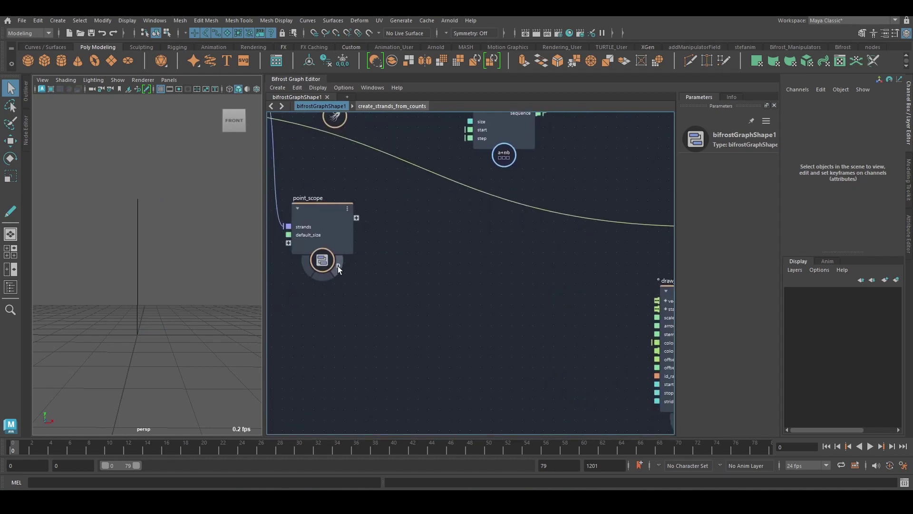
# Step: Inspect the point_normal, point_tangent and point_binormal properties with a watchpoint on the connection from update_strands_basis to output
pyautogui.keyDown('alt'); pyautogui.moveTo(562, 195); pyautogui.dragTo(321, 373, button='middle'); pyautogui.keyUp('alt')
pyautogui.moveTo(495, 244)
pyautogui.keyDown('alt'); pyautogui.mouseDown(button='middle')
pyautogui.moveTo(409, 321)
pyautogui.moveTo(298, 323)
pyautogui.mouseUp(button='middle'); pyautogui.keyUp('alt')
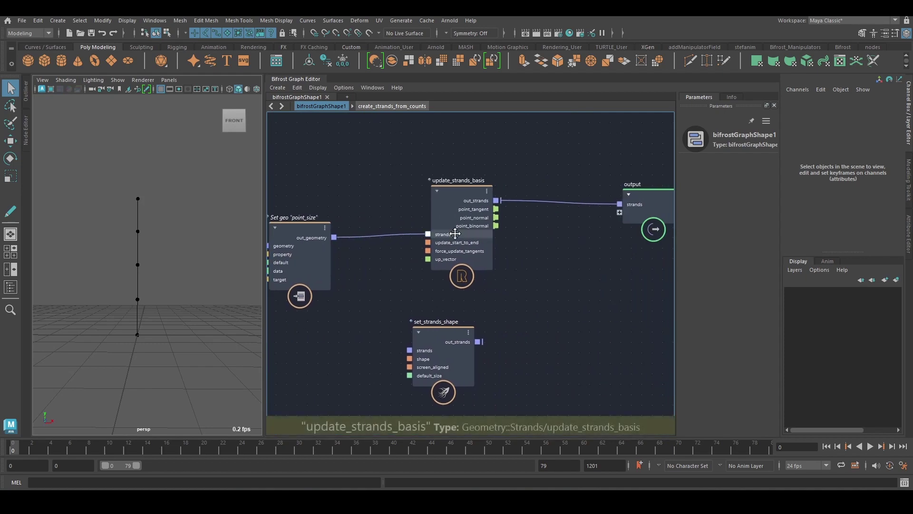
pyautogui.keyDown('alt'); pyautogui.moveTo(456, 233); pyautogui.dragTo(375, 247, button='middle'); pyautogui.keyUp('alt')
pyautogui.moveTo(470, 161); pyautogui.dragTo(470, 222)
pyautogui.moveTo(492, 270); pyautogui.dragTo(432, 239, button='middle')
pyautogui.scroll(3, 430, 165)
pyautogui.doubleClick(454, 185)
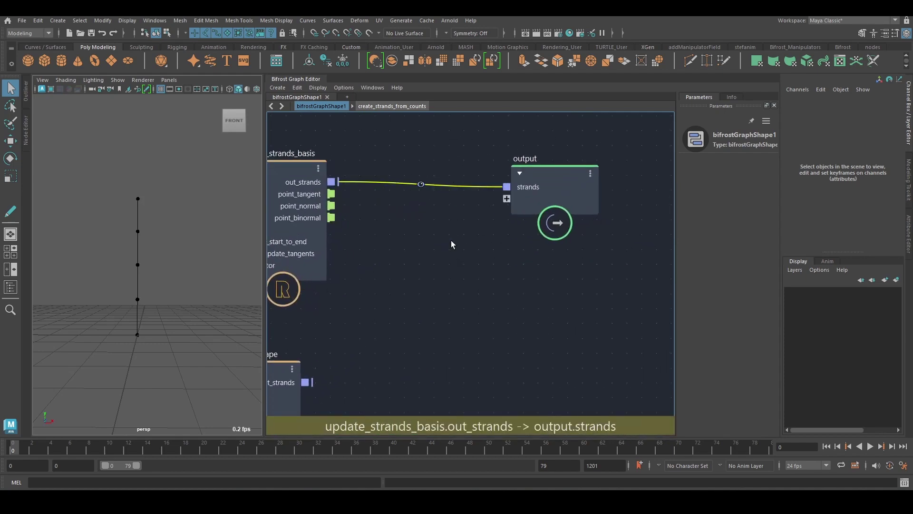
pyautogui.keyDown('alt'); pyautogui.moveTo(457, 243); pyautogui.dragTo(447, 218, button='middle'); pyautogui.keyUp('alt')
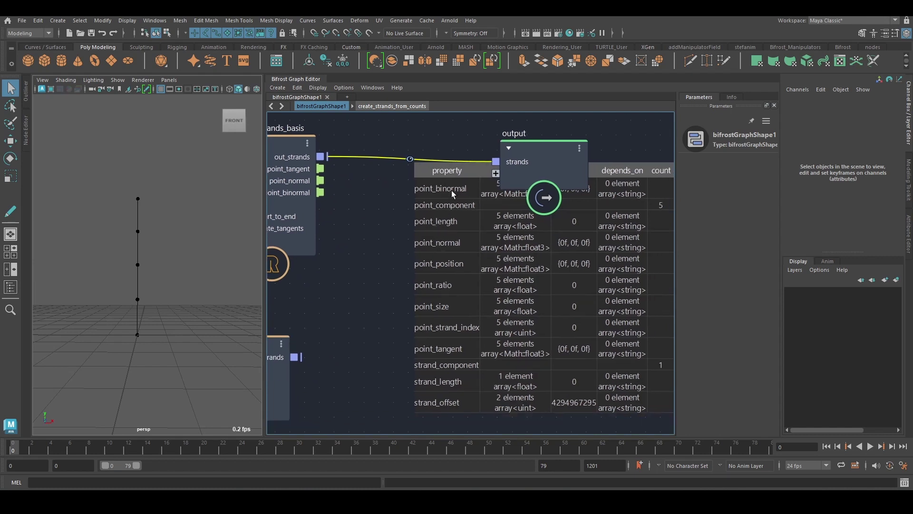
pyautogui.click(449, 242)
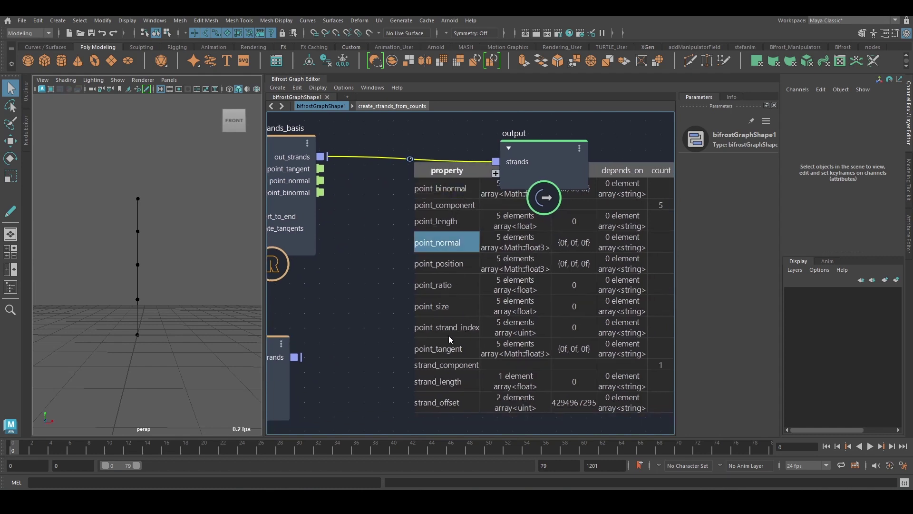
pyautogui.click(437, 352)
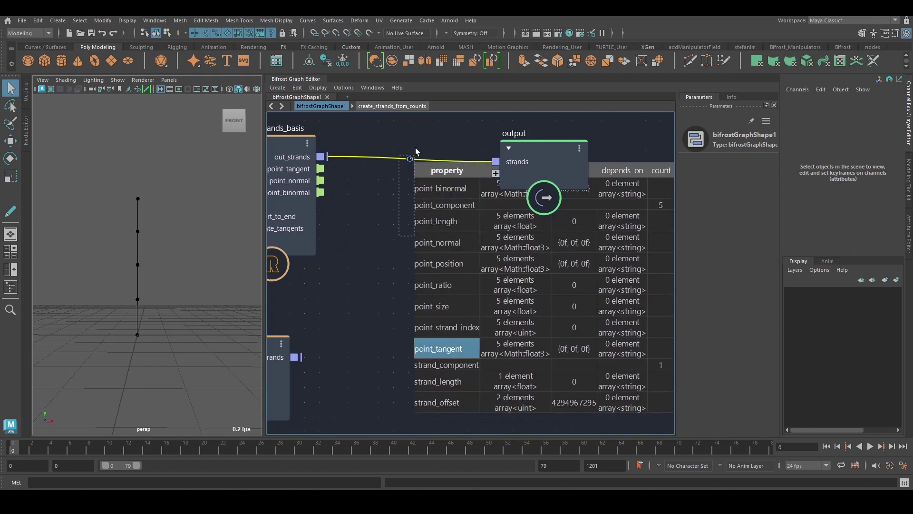
pyautogui.keyDown('alt'); pyautogui.moveTo(373, 228); pyautogui.dragTo(450, 224, button='middle'); pyautogui.keyUp('alt')
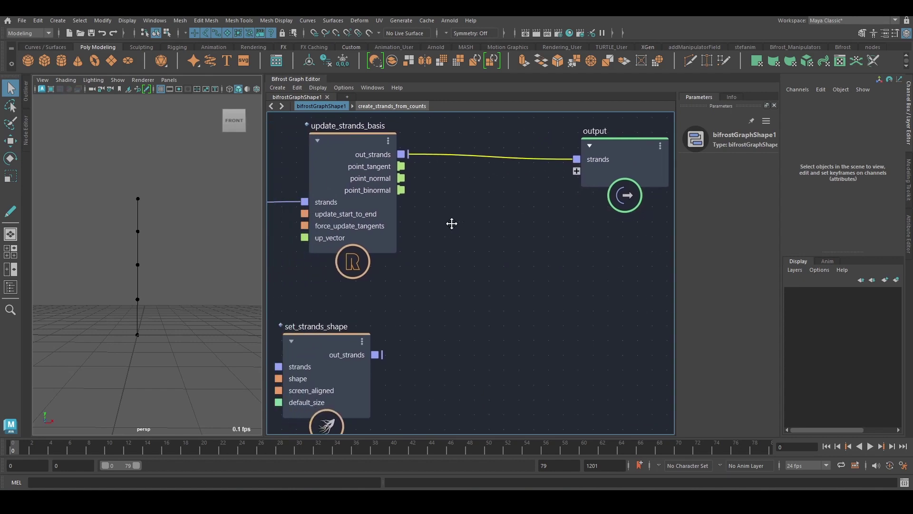
# Step: Bring draw_vectors next to update_strands_basis and connect point_tangent to its vectors input to display the tangents
pyautogui.keyDown('alt'); pyautogui.moveTo(451, 224); pyautogui.dragTo(413, 219, button='right'); pyautogui.keyUp('alt')
pyautogui.keyDown('alt'); pyautogui.moveTo(455, 264); pyautogui.dragTo(524, 192, button='middle'); pyautogui.keyUp('alt')
pyautogui.keyDown('alt'); pyautogui.moveTo(525, 193); pyautogui.dragTo(480, 199, button='right'); pyautogui.keyUp('alt')
pyautogui.keyDown('alt'); pyautogui.moveTo(386, 266); pyautogui.dragTo(446, 185, button='middle'); pyautogui.keyUp('alt')
pyautogui.moveTo(381, 333); pyautogui.dragTo(597, 175)
pyautogui.keyDown('alt'); pyautogui.moveTo(569, 201); pyautogui.dragTo(480, 329, button='middle'); pyautogui.keyUp('alt')
pyautogui.keyDown('alt'); pyautogui.moveTo(517, 243); pyautogui.dragTo(634, 189, button='middle'); pyautogui.keyUp('alt')
pyautogui.moveTo(420, 233); pyautogui.dragTo(464, 202, button='middle')
pyautogui.moveTo(277, 246); pyautogui.dragTo(557, 199)
pyautogui.moveTo(557, 199); pyautogui.dragTo(184, 241, button='middle')
pyautogui.moveTo(184, 240); pyautogui.dragTo(482, 285)
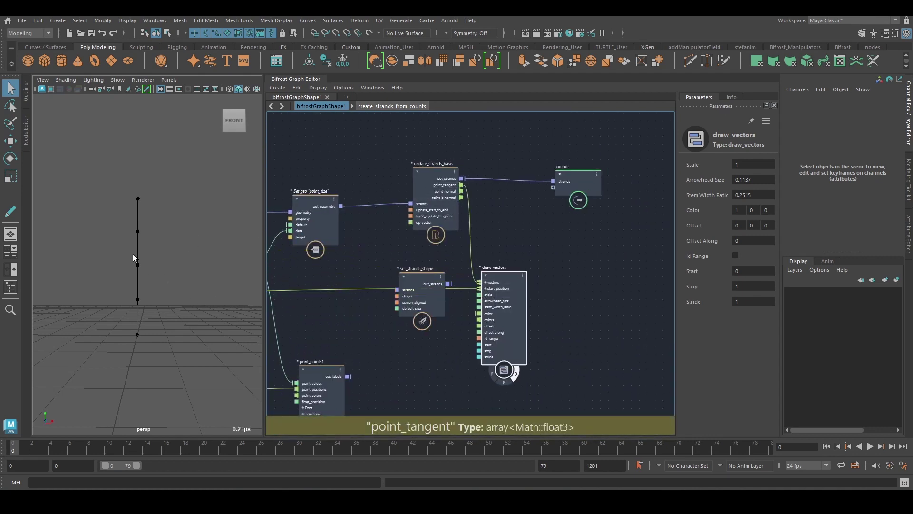
pyautogui.scroll(3, 193, 245)
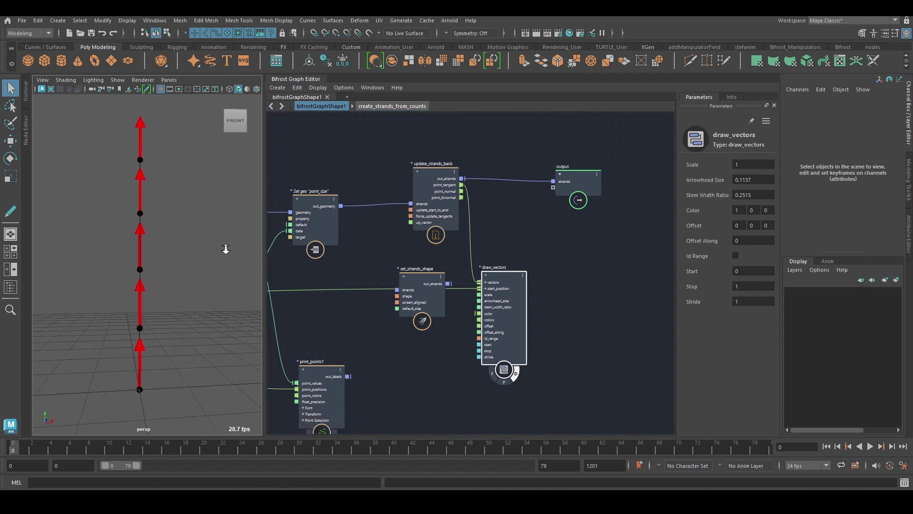
# Step: Replace point_tangent with point_normal as the vectors input of draw_vectors
pyautogui.moveTo(481, 270); pyautogui.dragTo(522, 225)
pyautogui.keyDown('alt'); pyautogui.moveTo(520, 223); pyautogui.dragTo(501, 257, button='middle'); pyautogui.keyUp('alt')
pyautogui.keyDown('alt'); pyautogui.moveTo(500, 258); pyautogui.dragTo(479, 248, button='right'); pyautogui.keyUp('alt')
pyautogui.scroll(1, 457, 221)
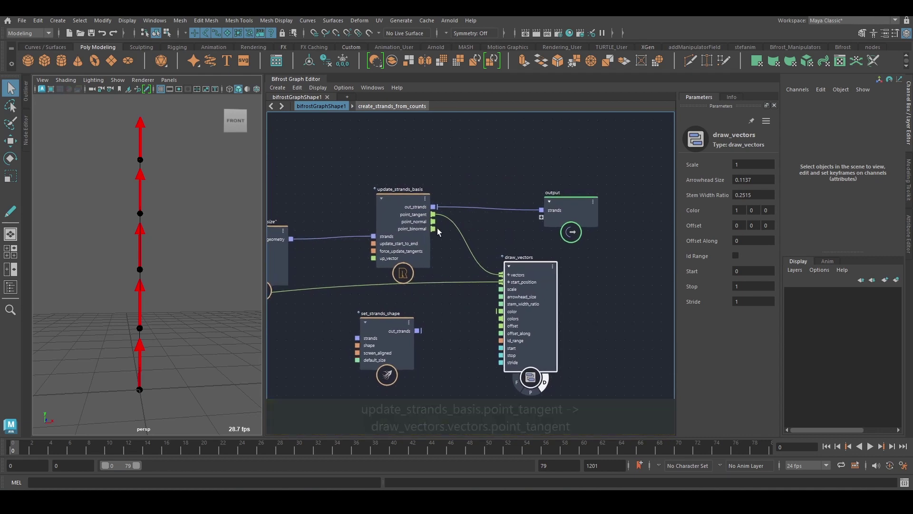
pyautogui.click(431, 227)
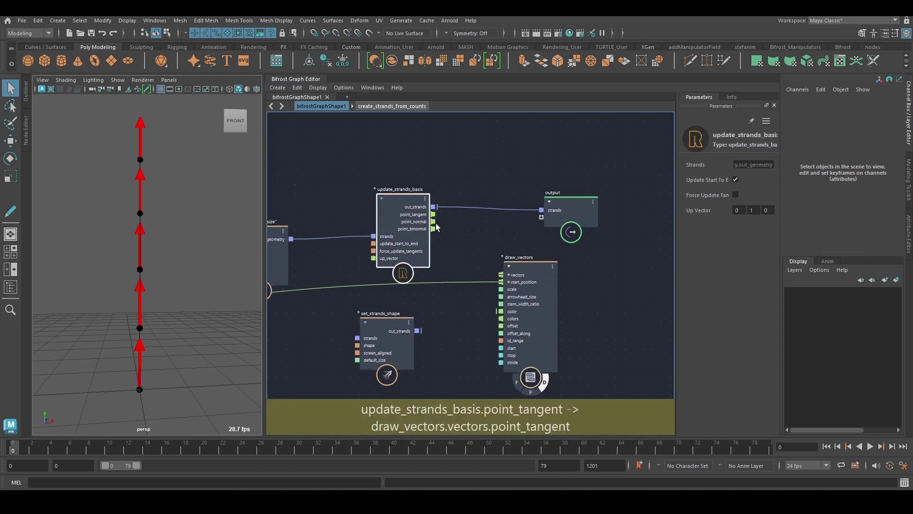
pyautogui.moveTo(433, 221); pyautogui.dragTo(495, 279)
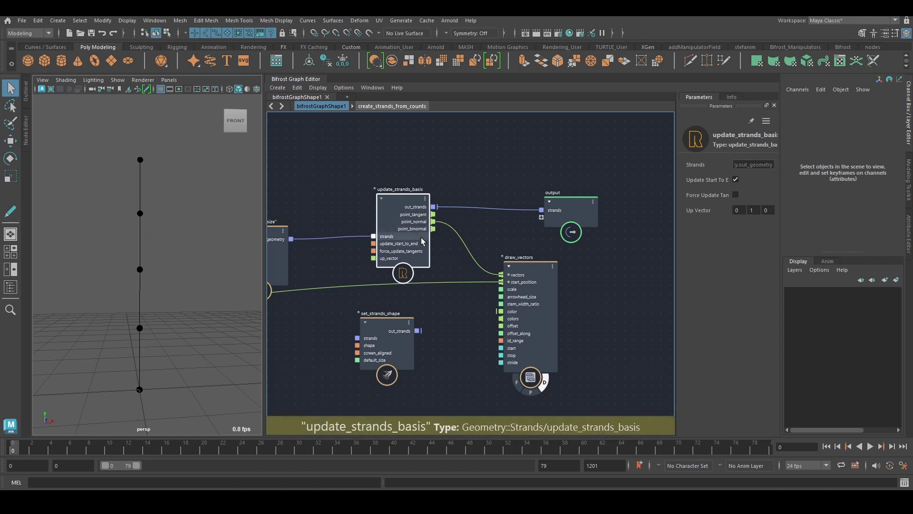
# Step: Disconnect point_normal from draw_vectors and set update_strands_basis's up vector to 0, 0, 1
pyautogui.keyDown('ctrl'); pyautogui.keyDown('alt'); pyautogui.keyDown('shift'); pyautogui.moveTo(458, 232); pyautogui.dragTo(431, 221); pyautogui.keyUp('shift'); pyautogui.keyUp('alt'); pyautogui.keyUp('ctrl')
pyautogui.keyDown('alt'); pyautogui.moveTo(135, 269); pyautogui.dragTo(168, 267); pyautogui.keyUp('alt')
pyautogui.keyDown('alt'); pyautogui.moveTo(167, 268); pyautogui.dragTo(130, 247, button='middle'); pyautogui.keyUp('alt')
pyautogui.keyDown('alt'); pyautogui.moveTo(193, 289); pyautogui.dragTo(138, 367, button='middle'); pyautogui.keyUp('alt')
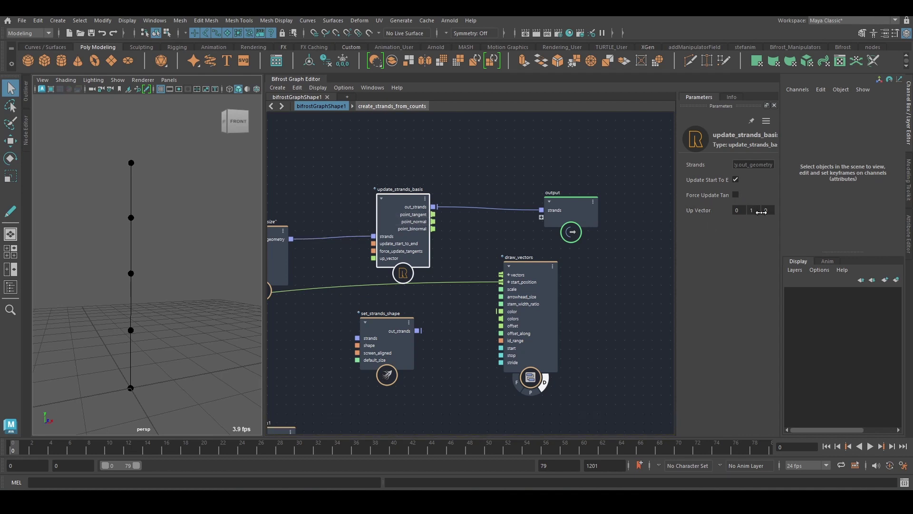
pyautogui.moveTo(433, 222); pyautogui.dragTo(468, 253)
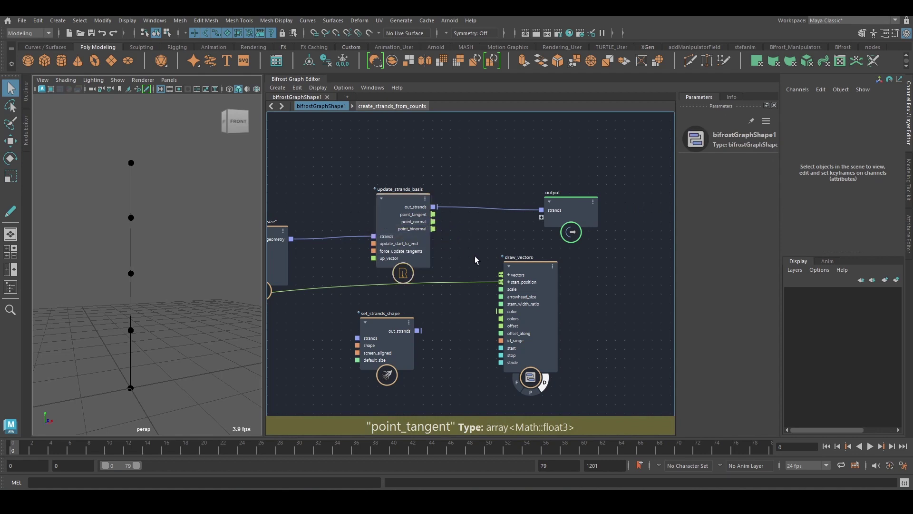
pyautogui.keyDown('alt'); pyautogui.moveTo(63, 344); pyautogui.dragTo(127, 370); pyautogui.keyUp('alt')
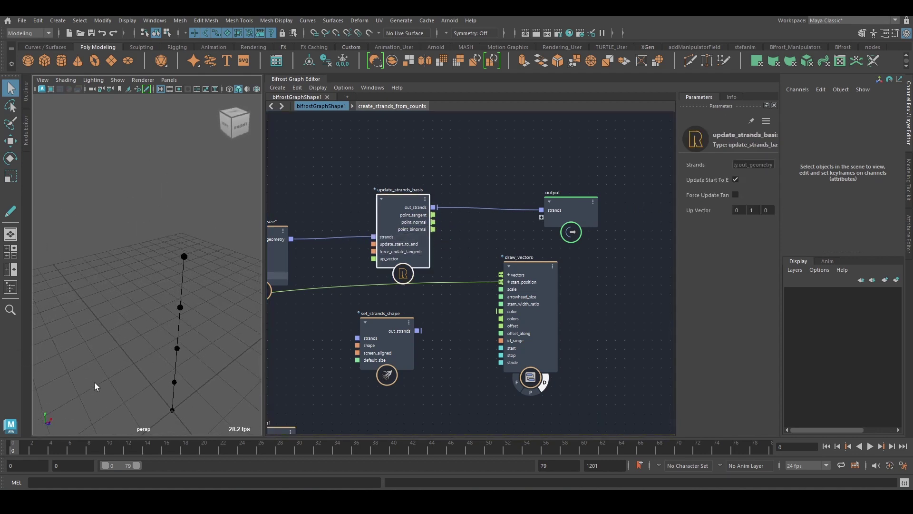
pyautogui.press('[')
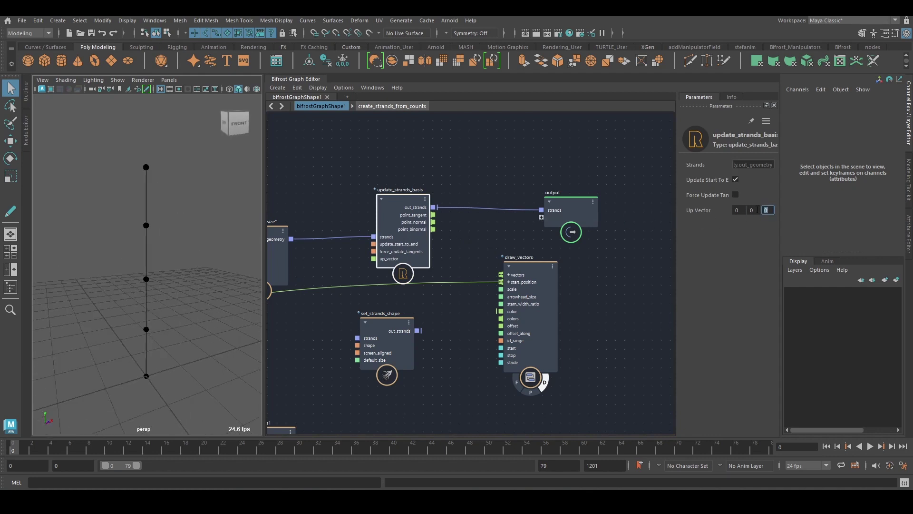
pyautogui.press('Return')
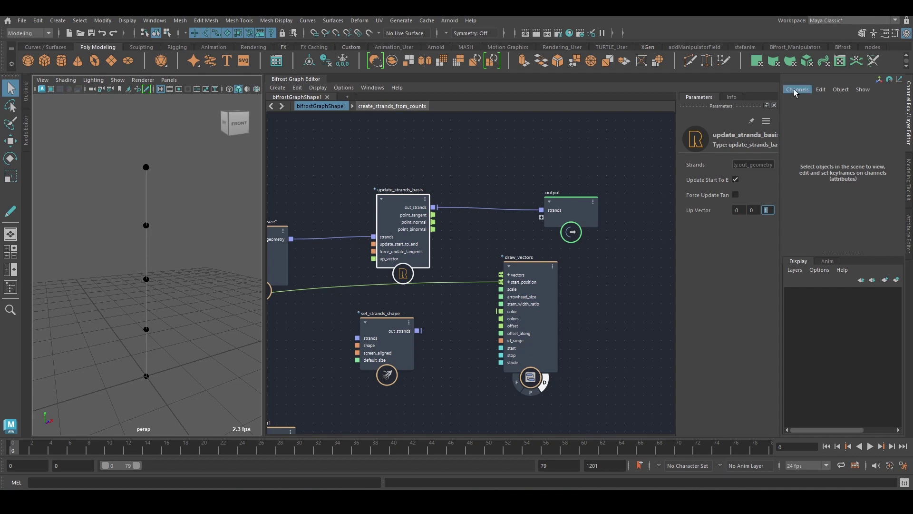
# Step: Move draw_vectors up slightly and connect point_normal to its vectors input to view the strand's normals
pyautogui.moveTo(528, 266); pyautogui.dragTo(530, 255)
pyautogui.moveTo(433, 221); pyautogui.dragTo(503, 265)
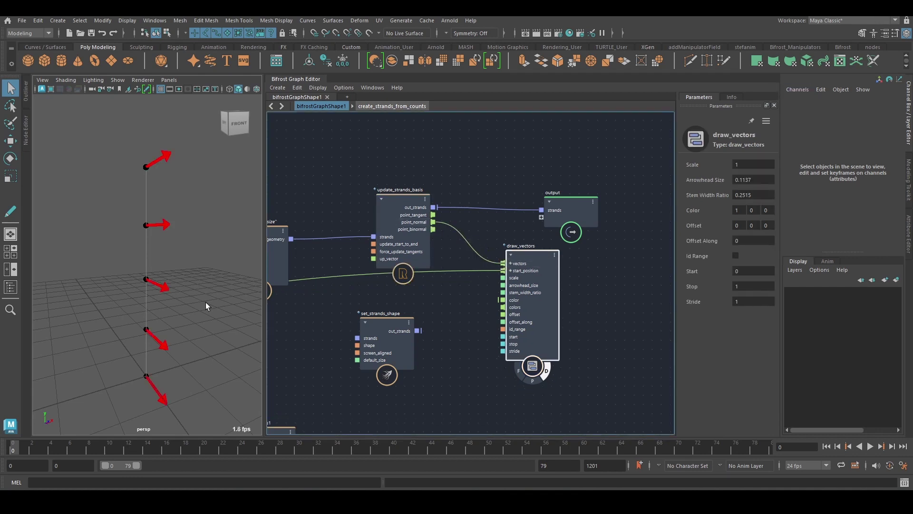
pyautogui.keyDown('alt'); pyautogui.moveTo(171, 279); pyautogui.dragTo(184, 296); pyautogui.keyUp('alt')
# Step: Switch draw_vectors' vectors input from point_normal to point_binormal to view the binormals, and disconnect it after viewing
pyautogui.keyDown('ctrl'); pyautogui.keyDown('shift'); pyautogui.moveTo(479, 218); pyautogui.dragTo(450, 244); pyautogui.keyUp('shift'); pyautogui.keyUp('ctrl')
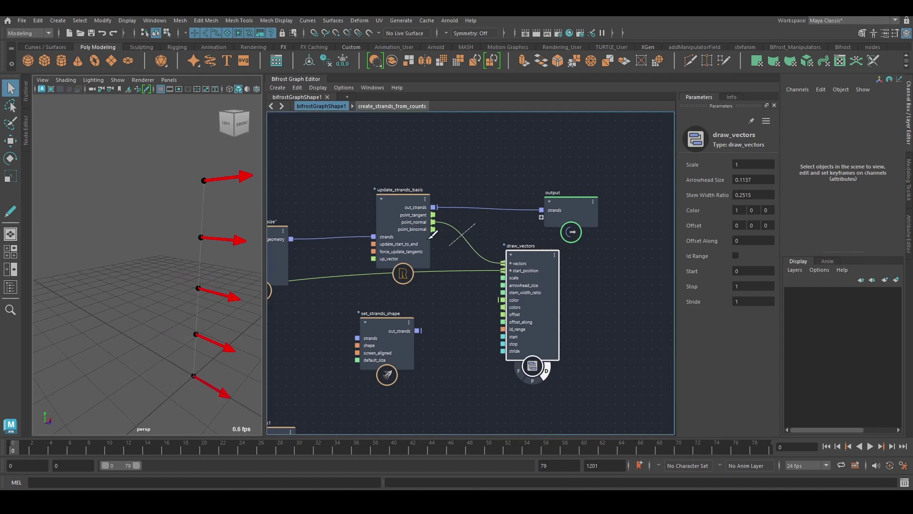
pyautogui.moveTo(501, 265); pyautogui.dragTo(503, 264)
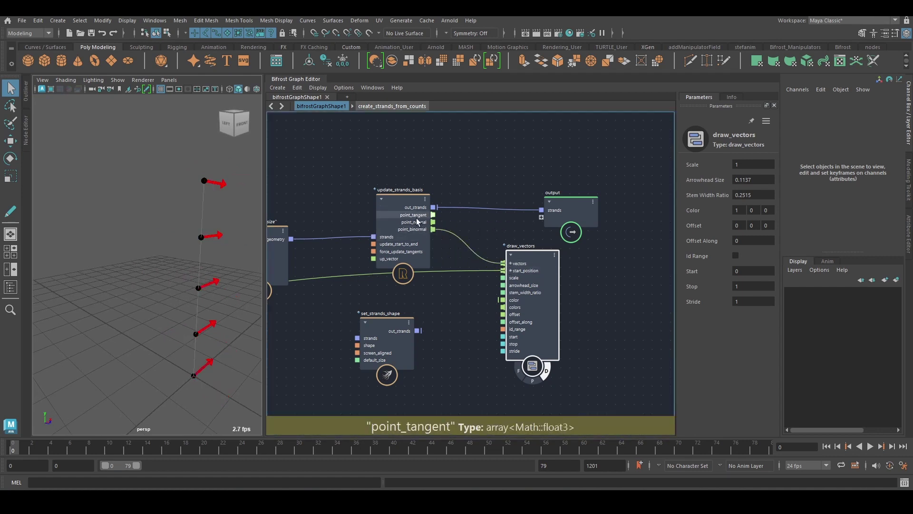
pyautogui.keyDown('alt'); pyautogui.moveTo(233, 276); pyautogui.dragTo(215, 276); pyautogui.keyUp('alt')
pyautogui.keyDown('ctrl'); pyautogui.keyDown('alt'); pyautogui.moveTo(464, 254); pyautogui.dragTo(476, 230); pyautogui.keyUp('alt'); pyautogui.keyUp('ctrl')
pyautogui.keyDown('alt'); pyautogui.moveTo(480, 229); pyautogui.dragTo(502, 229, button='middle'); pyautogui.keyUp('alt')
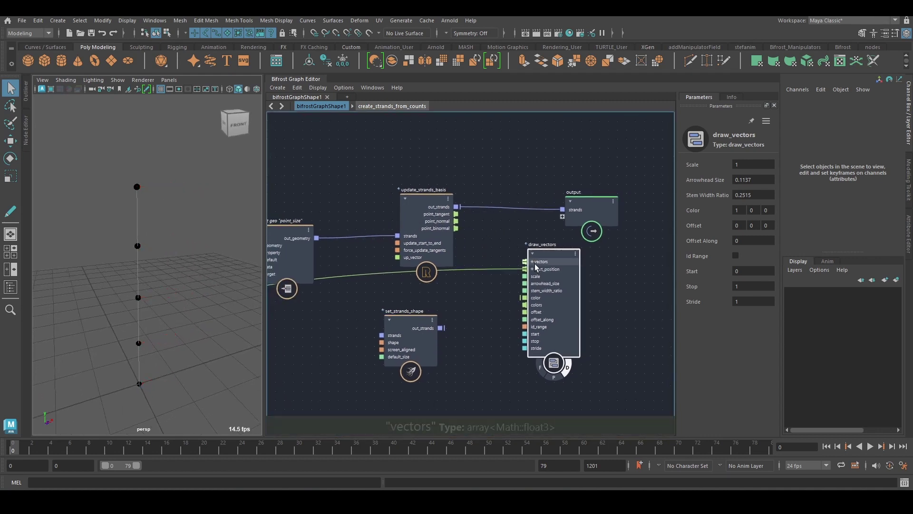
# Step: Disconnect the strands from the output node and reposition draw_vectors and point_scope toward the end of the graph
pyautogui.moveTo(535, 267); pyautogui.dragTo(536, 314)
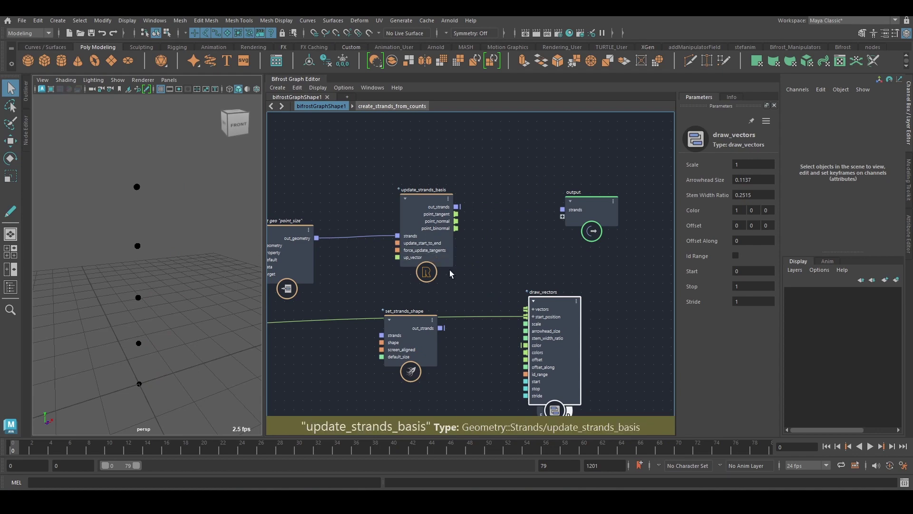
pyautogui.keyDown('alt'); pyautogui.moveTo(426, 335); pyautogui.dragTo(575, 236, button='middle'); pyautogui.keyUp('alt')
pyautogui.keyDown('alt'); pyautogui.moveTo(575, 237); pyautogui.dragTo(523, 249, button='right'); pyautogui.keyUp('alt')
pyautogui.keyDown('alt'); pyautogui.moveTo(523, 250); pyautogui.dragTo(560, 224, button='middle'); pyautogui.keyUp('alt')
pyautogui.keyDown('alt'); pyautogui.moveTo(556, 253); pyautogui.dragTo(610, 247, button='middle'); pyautogui.keyUp('alt')
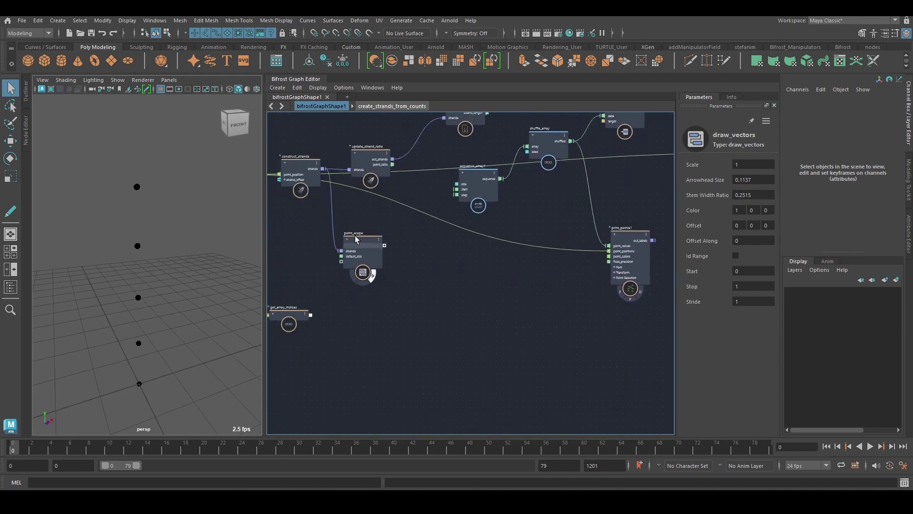
pyautogui.moveTo(353, 255); pyautogui.dragTo(594, 200)
pyautogui.keyDown('alt'); pyautogui.moveTo(613, 188); pyautogui.dragTo(419, 255, button='middle'); pyautogui.keyUp('alt')
pyautogui.moveTo(420, 257); pyautogui.dragTo(523, 360)
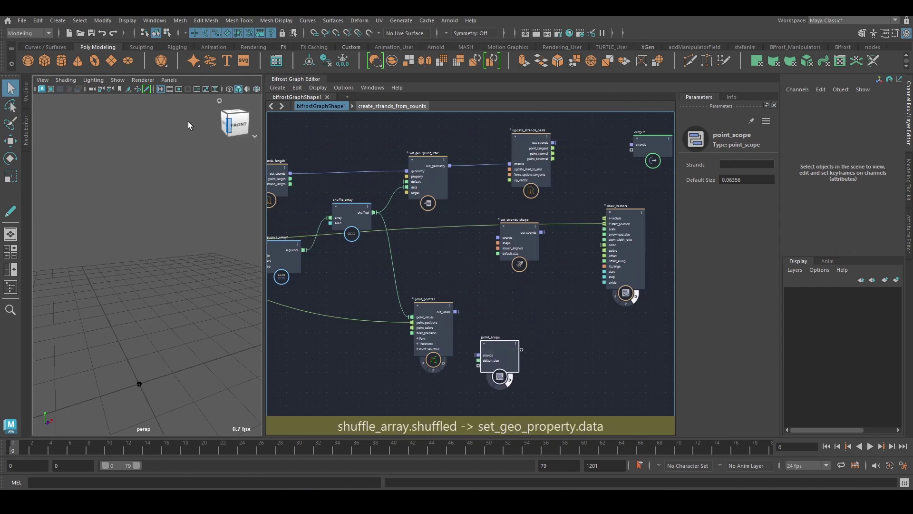
# Step: Unhide curve1 and pCube1 through the Outliner and frame both objects in the viewport
pyautogui.click(26, 98)
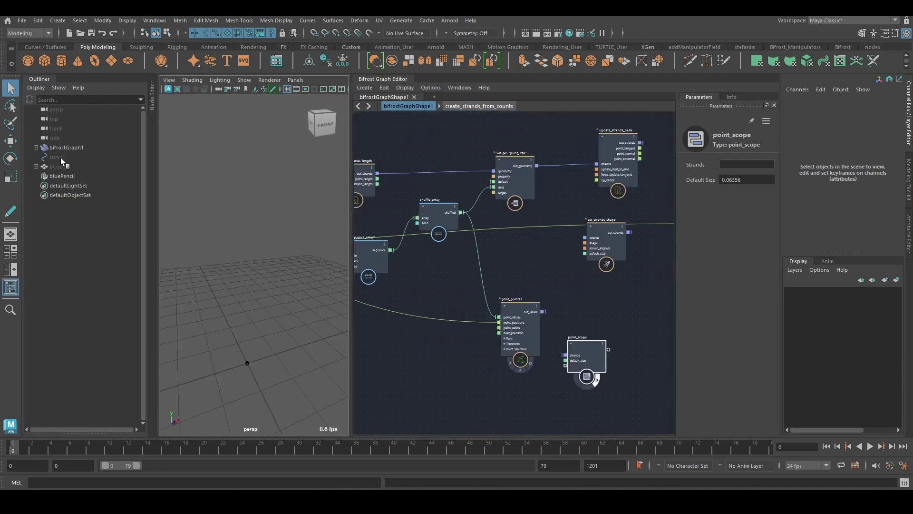
pyautogui.moveTo(61, 158); pyautogui.dragTo(58, 166)
pyautogui.hotkey('shift', 'h')
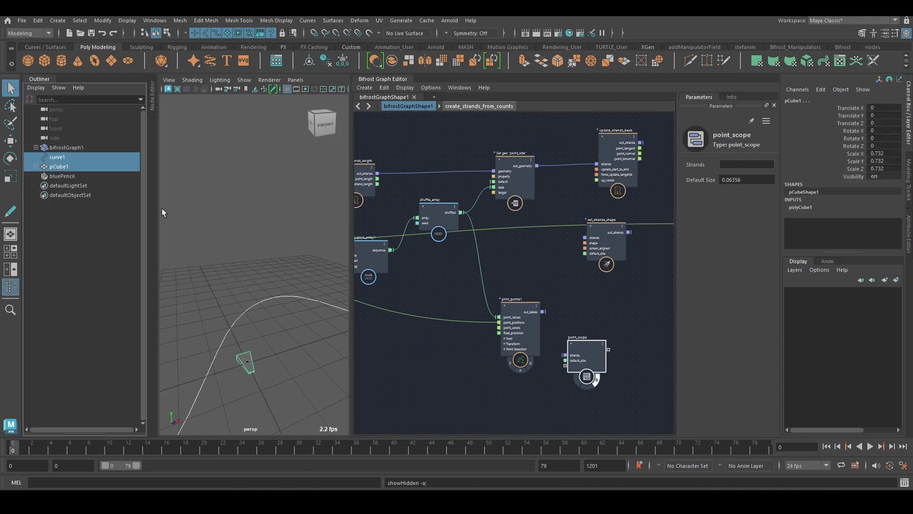
pyautogui.click(270, 233)
pyautogui.scroll(-3, 246, 238)
pyautogui.click(243, 323)
pyautogui.moveTo(288, 304)
pyautogui.keyDown('alt'); pyautogui.mouseDown()
pyautogui.moveTo(238, 313)
pyautogui.moveTo(299, 302)
pyautogui.moveTo(283, 289)
pyautogui.mouseUp(); pyautogui.keyUp('alt')
pyautogui.keyDown('alt'); pyautogui.moveTo(283, 254); pyautogui.dragTo(250, 253, button='middle'); pyautogui.keyUp('alt')
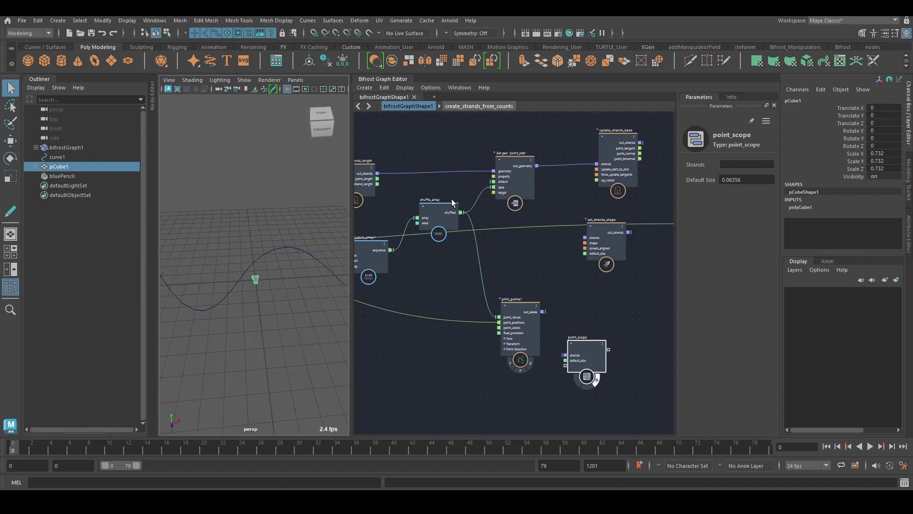
# Step: Bring curve1 into the Bifrost graph as an input node and set its Segment Multiplier to 3
pyautogui.keyDown('alt'); pyautogui.moveTo(546, 176); pyautogui.dragTo(476, 239, button='middle'); pyautogui.keyUp('alt')
pyautogui.scroll(3, 484, 231)
pyautogui.moveTo(554, 197); pyautogui.dragTo(529, 201)
pyautogui.keyDown('alt'); pyautogui.moveTo(542, 187); pyautogui.dragTo(431, 168, button='middle'); pyautogui.keyUp('alt')
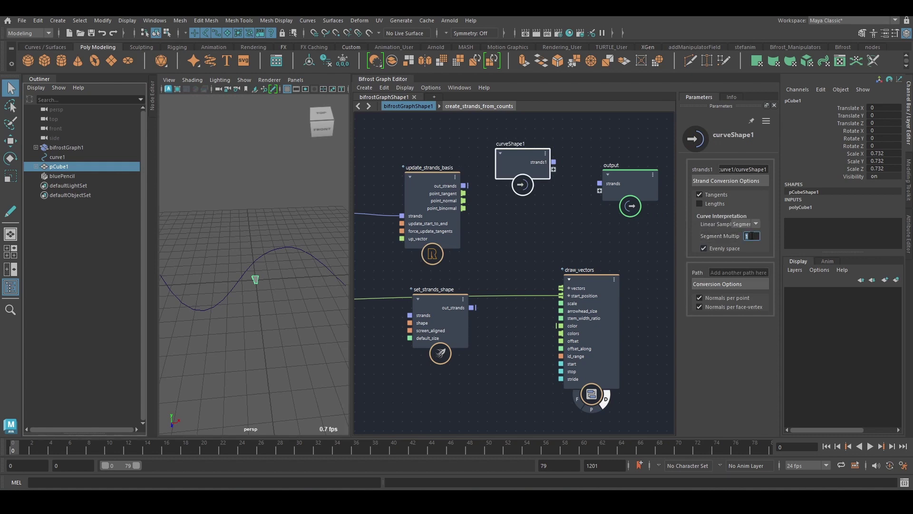
pyautogui.write('3')
pyautogui.press('Return')
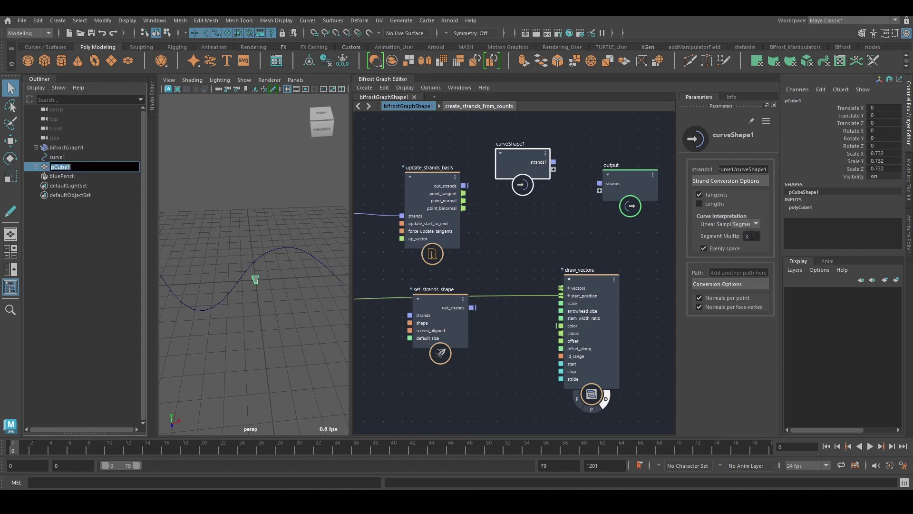
# Step: Reposition the output node and connect curveShape1's strands1 to it as a new input
pyautogui.keyDown('alt'); pyautogui.moveTo(599, 223); pyautogui.dragTo(560, 228, button='middle'); pyautogui.keyUp('alt')
pyautogui.moveTo(581, 181); pyautogui.dragTo(587, 160)
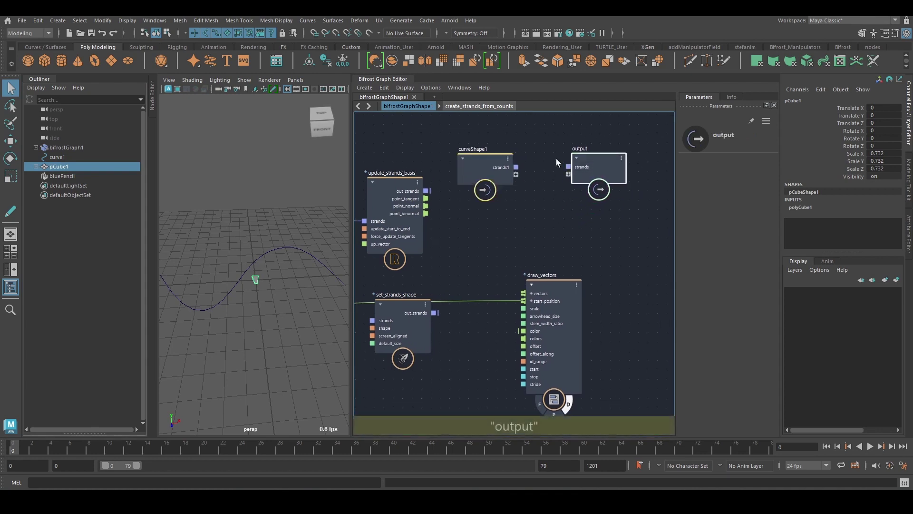
pyautogui.moveTo(516, 167); pyautogui.dragTo(567, 168)
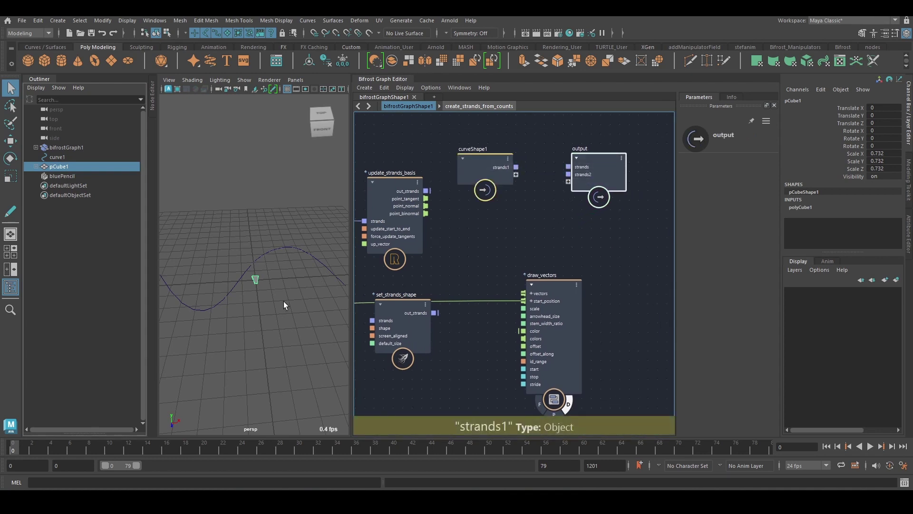
# Step: Move point_scope beneath curveShape1 and feed strands1 into it to display the curve's points
pyautogui.keyDown('alt'); pyautogui.moveTo(438, 276); pyautogui.dragTo(543, 240, button='middle'); pyautogui.keyUp('alt')
pyautogui.keyDown('alt'); pyautogui.moveTo(460, 308); pyautogui.dragTo(583, 254, button='middle'); pyautogui.keyUp('alt')
pyautogui.moveTo(577, 391); pyautogui.dragTo(616, 207)
pyautogui.moveTo(616, 207); pyautogui.dragTo(410, 299, button='middle')
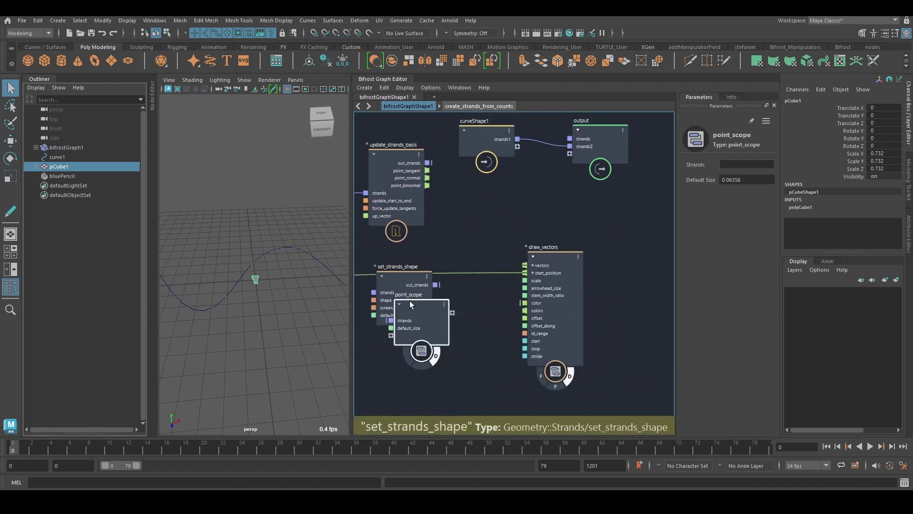
pyautogui.moveTo(409, 299); pyautogui.dragTo(534, 192)
pyautogui.moveTo(517, 139); pyautogui.dragTo(518, 197)
pyautogui.keyDown('alt'); pyautogui.moveTo(278, 242); pyautogui.dragTo(296, 218); pyautogui.keyUp('alt')
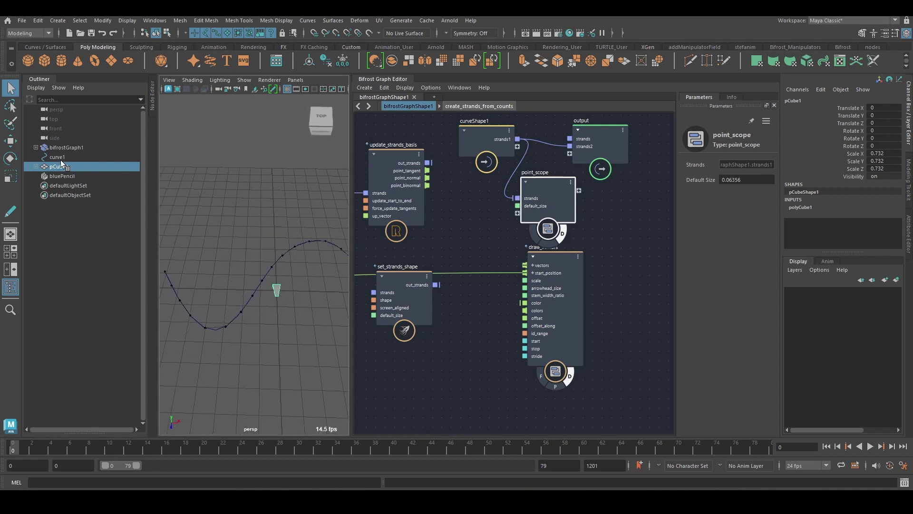
# Step: Add pCube1 to the Bifrost graph as an input node
pyautogui.moveTo(64, 166); pyautogui.dragTo(487, 296)
pyautogui.moveTo(538, 327)
pyautogui.mouseDown()
pyautogui.moveTo(601, 258)
pyautogui.moveTo(534, 324)
pyautogui.mouseUp()
pyautogui.keyDown('alt'); pyautogui.moveTo(547, 256); pyautogui.dragTo(478, 319, button='middle'); pyautogui.keyUp('alt')
# Step: Add a create_instances node and connect curveShape1's strands1 to its points input
pyautogui.click(611, 256)
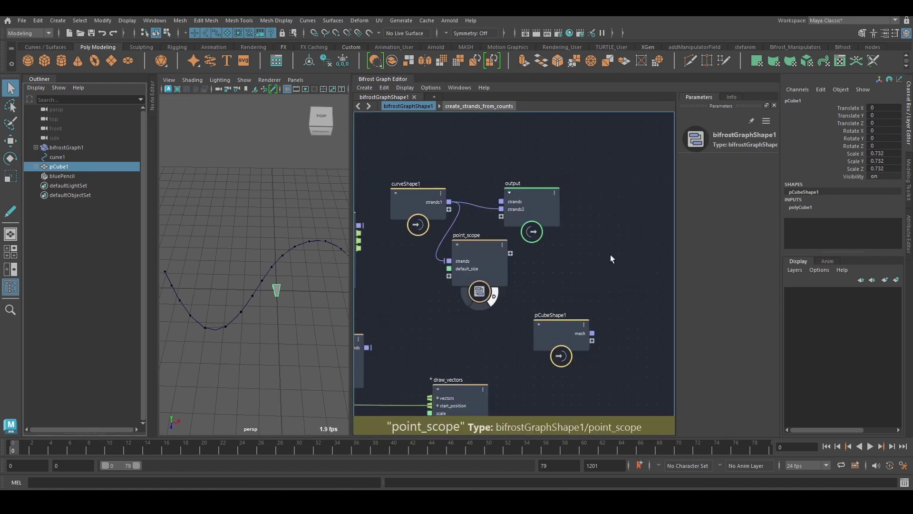
pyautogui.press('Tab')
pyautogui.write('create')
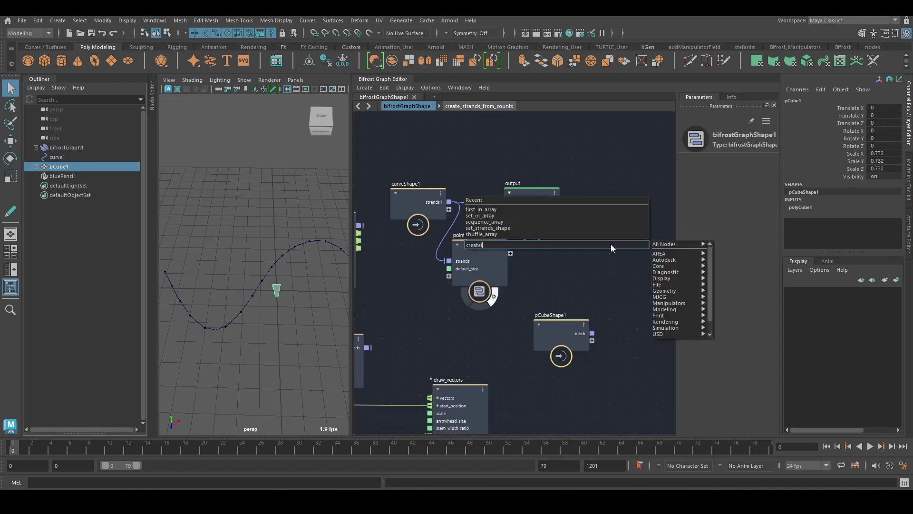
pyautogui.write('_insta')
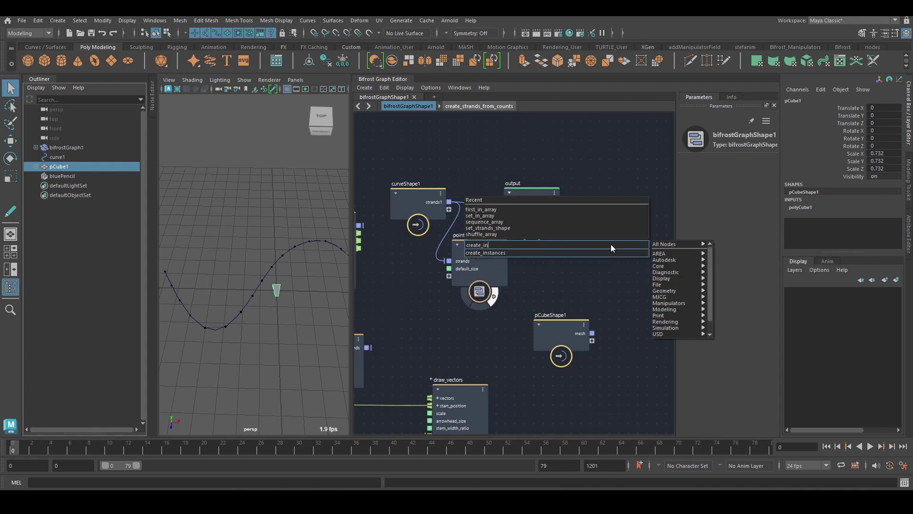
pyautogui.press('Return')
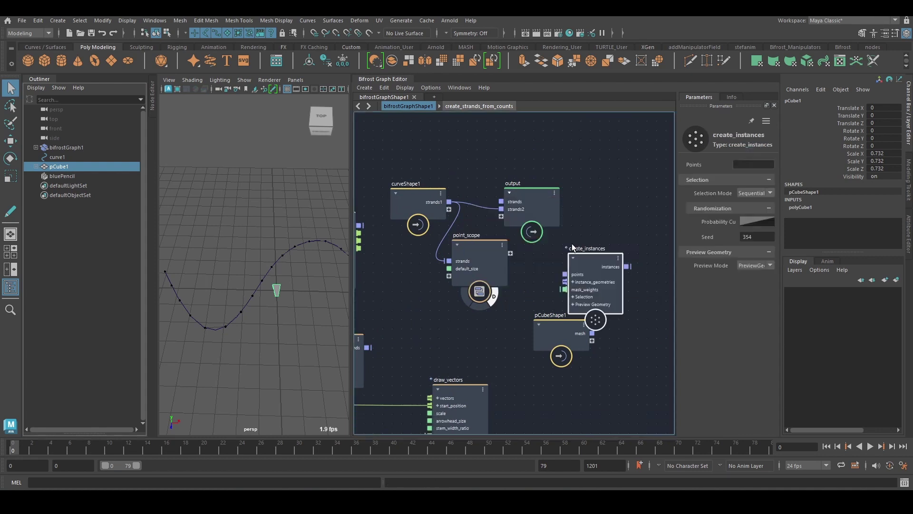
pyautogui.moveTo(536, 216); pyautogui.dragTo(586, 164)
pyautogui.moveTo(588, 259); pyautogui.dragTo(572, 200)
pyautogui.moveTo(449, 201); pyautogui.dragTo(546, 214)
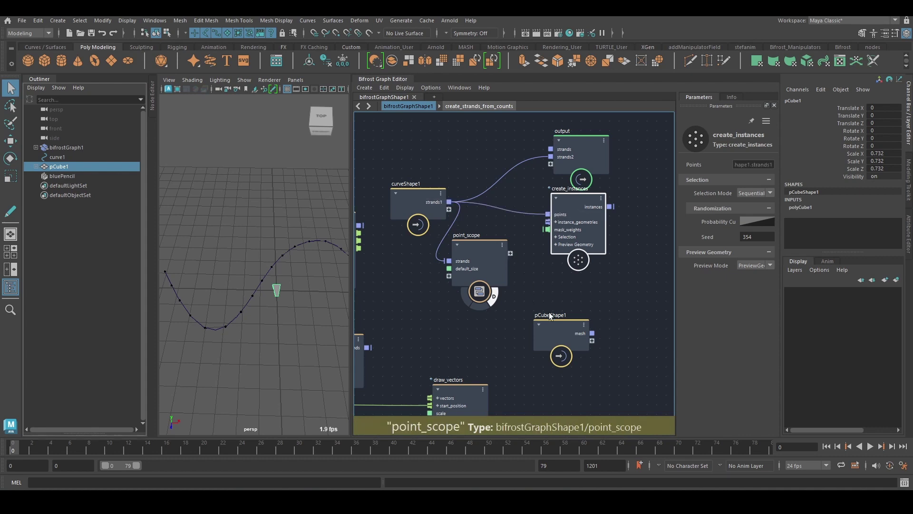
# Step: Connect pCubeShape1's mesh to create_instances' instance_geometries, and send the resulting instances to the output node
pyautogui.moveTo(552, 323); pyautogui.dragTo(460, 306)
pyautogui.moveTo(570, 201); pyautogui.dragTo(616, 201)
pyautogui.moveTo(471, 322); pyautogui.dragTo(604, 221)
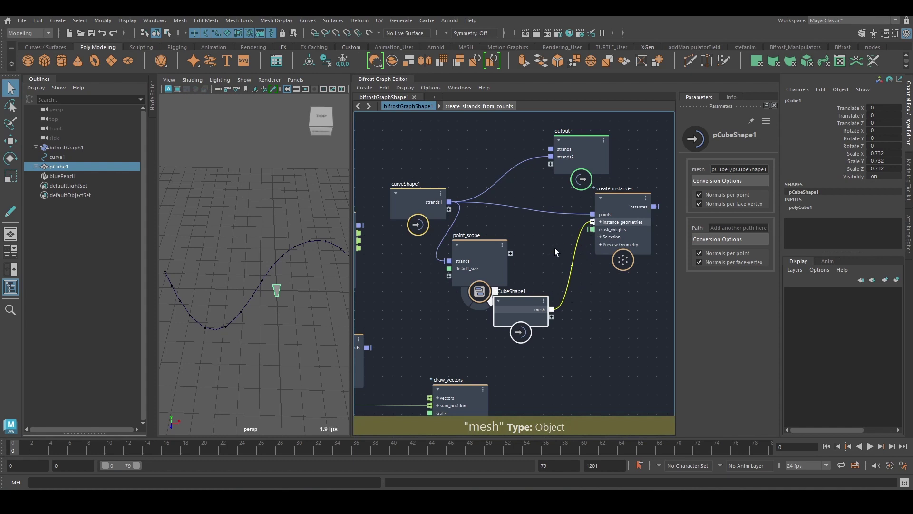
pyautogui.keyDown('alt'); pyautogui.moveTo(612, 227); pyautogui.dragTo(532, 255, button='middle'); pyautogui.keyUp('alt')
pyautogui.moveTo(504, 186); pyautogui.dragTo(632, 192)
pyautogui.moveTo(574, 234); pyautogui.dragTo(599, 197)
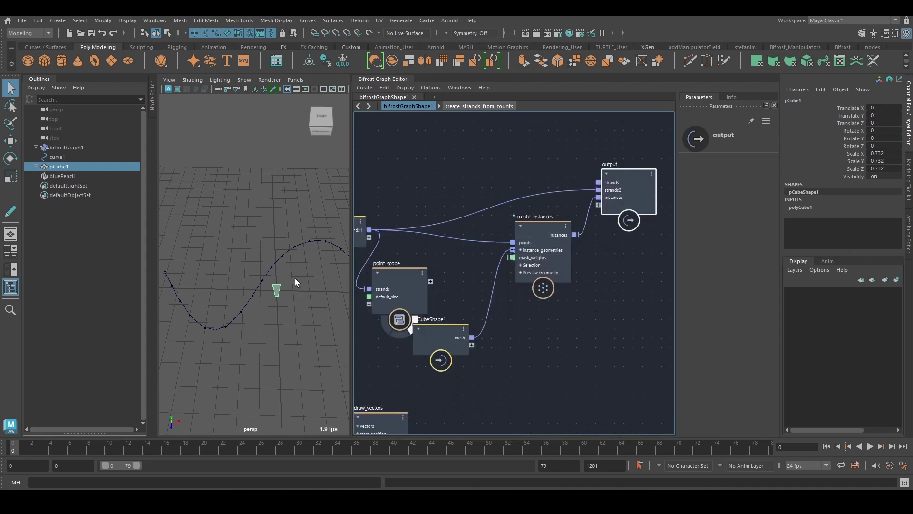
# Step: Hide pCube1, reveal it briefly to compare its orientation with the instances, and hide it again
pyautogui.hotkey('ctrl', 'h')
pyautogui.keyDown('alt'); pyautogui.moveTo(294, 284); pyautogui.dragTo(284, 292); pyautogui.keyUp('alt')
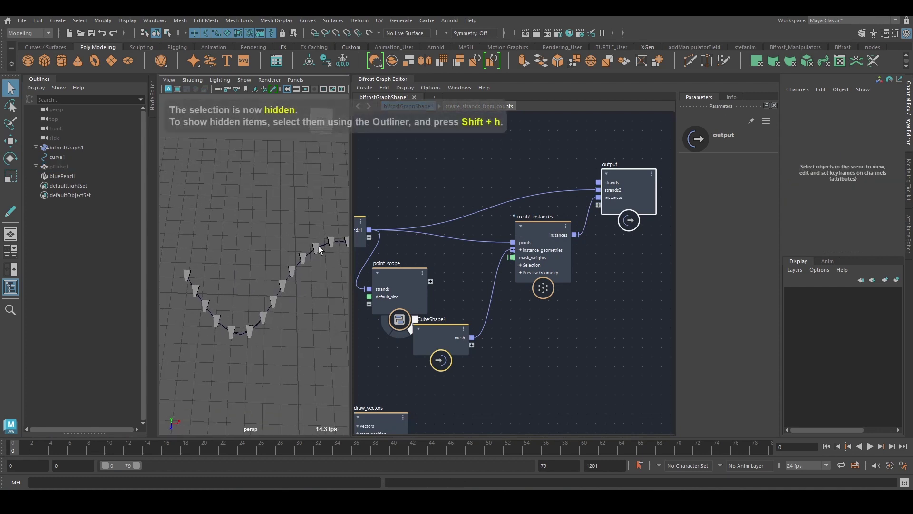
pyautogui.hotkey('ctrl', 'shift', 'h')
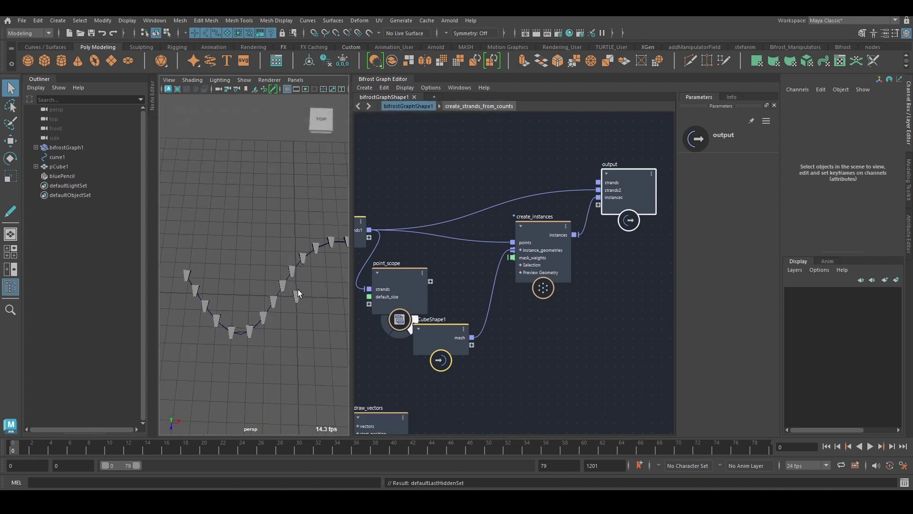
pyautogui.click(297, 293)
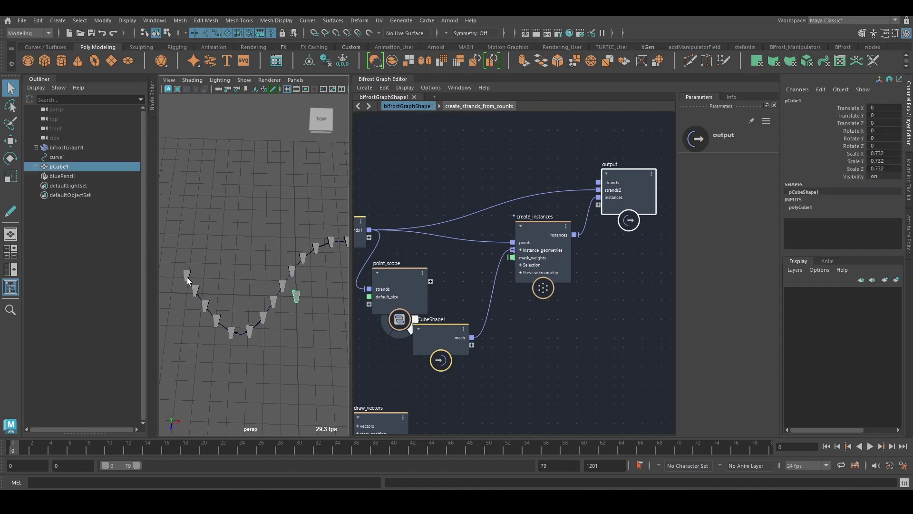
pyautogui.keyDown('alt'); pyautogui.moveTo(298, 267); pyautogui.dragTo(284, 269); pyautogui.keyUp('alt')
pyautogui.hotkey('ctrl', 'h')
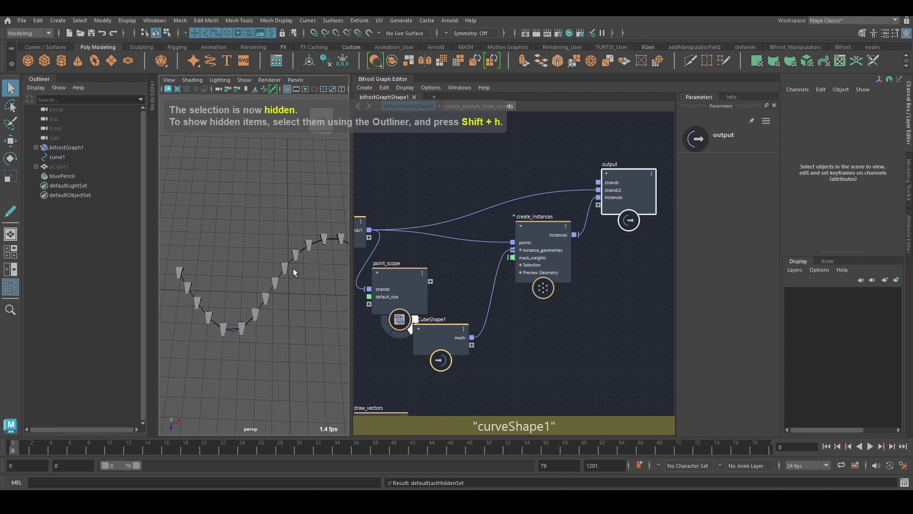
# Step: Detach update_strands_basis from the point_size branch, move it up near curveShape1, and set its up vector to 0, 1, 0
pyautogui.press('space')
pyautogui.moveTo(481, 295)
pyautogui.mouseDown()
pyautogui.moveTo(488, 299)
pyautogui.moveTo(479, 295)
pyautogui.mouseUp()
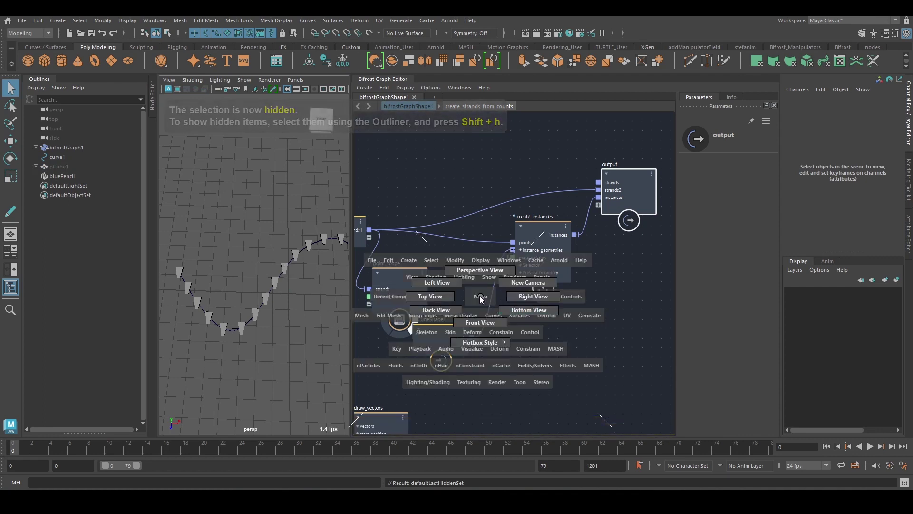
pyautogui.keyDown('alt'); pyautogui.moveTo(479, 284); pyautogui.dragTo(637, 279, button='middle'); pyautogui.keyUp('alt')
pyautogui.keyDown('alt'); pyautogui.moveTo(636, 279); pyautogui.dragTo(595, 270, button='right'); pyautogui.keyUp('alt')
pyautogui.moveTo(436, 268); pyautogui.dragTo(440, 198)
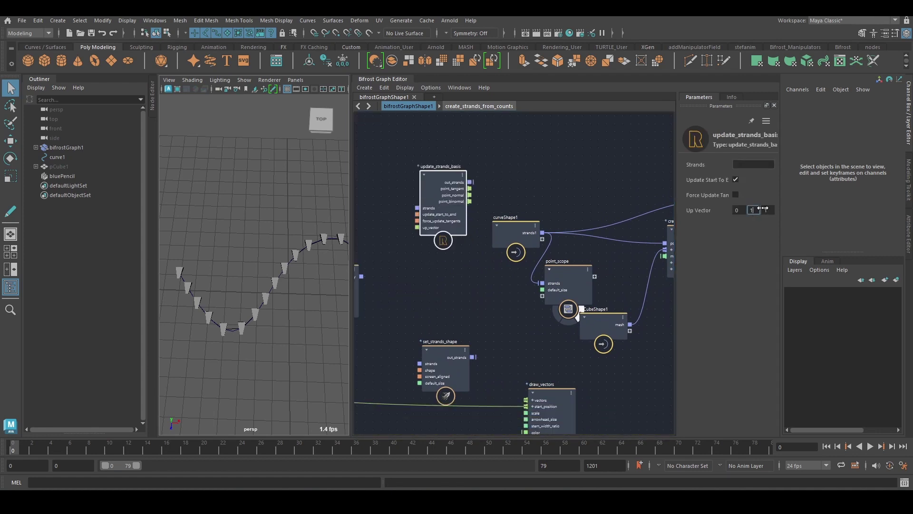
# Step: Insert update_strands_basis between curveShape1 and create_instances, using out_strands as its outgoing connection
pyautogui.keyDown('alt'); pyautogui.moveTo(484, 243); pyautogui.dragTo(376, 268, button='middle'); pyautogui.keyUp('alt')
pyautogui.moveTo(552, 185); pyautogui.dragTo(615, 279)
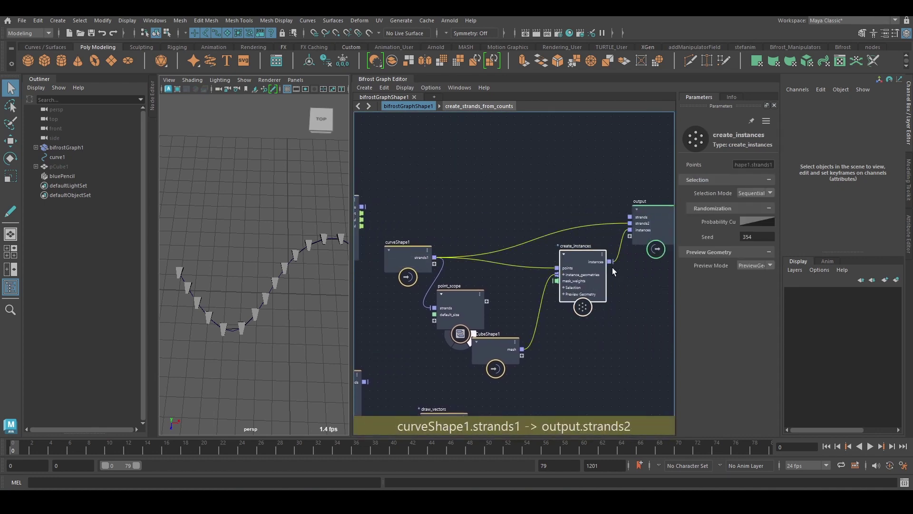
pyautogui.moveTo(561, 263); pyautogui.dragTo(638, 258)
pyautogui.moveTo(362, 219); pyautogui.dragTo(423, 198)
pyautogui.keyDown('alt'); pyautogui.moveTo(419, 194); pyautogui.dragTo(465, 187, button='middle'); pyautogui.keyUp('alt')
pyautogui.moveTo(395, 195); pyautogui.dragTo(552, 280)
pyautogui.keyDown('alt'); pyautogui.moveTo(558, 273); pyautogui.dragTo(534, 277, button='middle'); pyautogui.keyUp('alt')
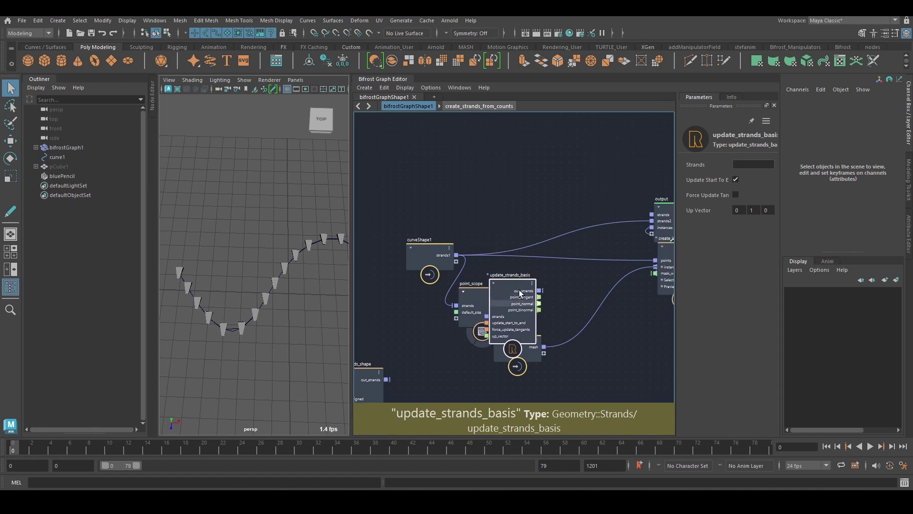
pyautogui.moveTo(519, 289); pyautogui.dragTo(598, 248)
pyautogui.click(583, 274)
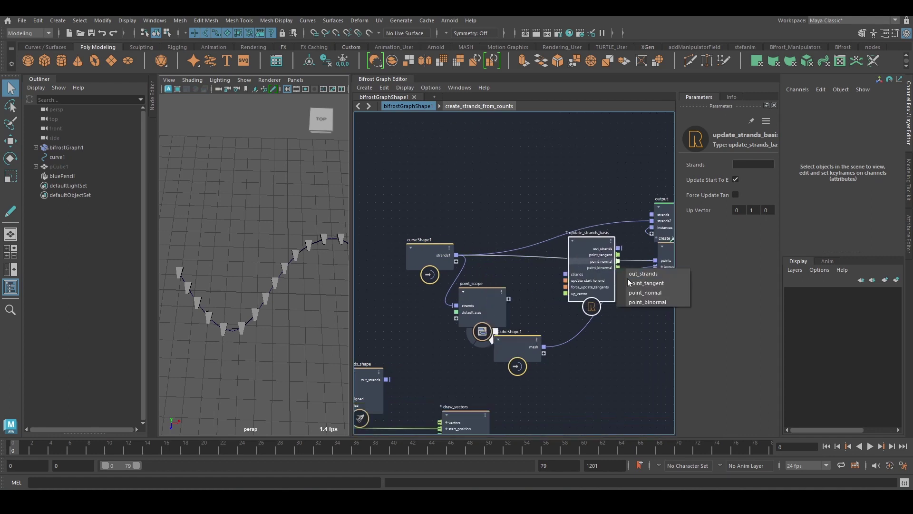
pyautogui.click(642, 275)
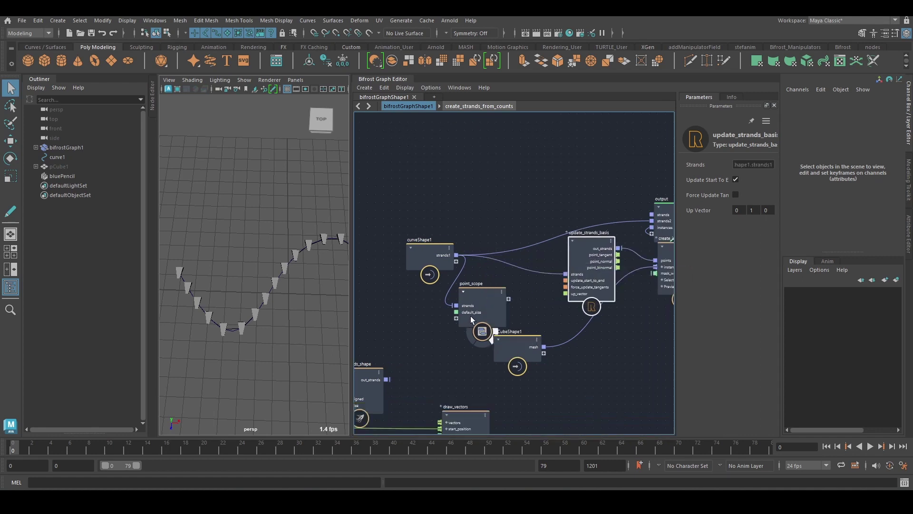
# Step: Spread out update_strands_basis, curveShape1, point_scope and the output node so they no longer overlap
pyautogui.moveTo(570, 259); pyautogui.dragTo(502, 275)
pyautogui.moveTo(417, 254); pyautogui.dragTo(392, 253)
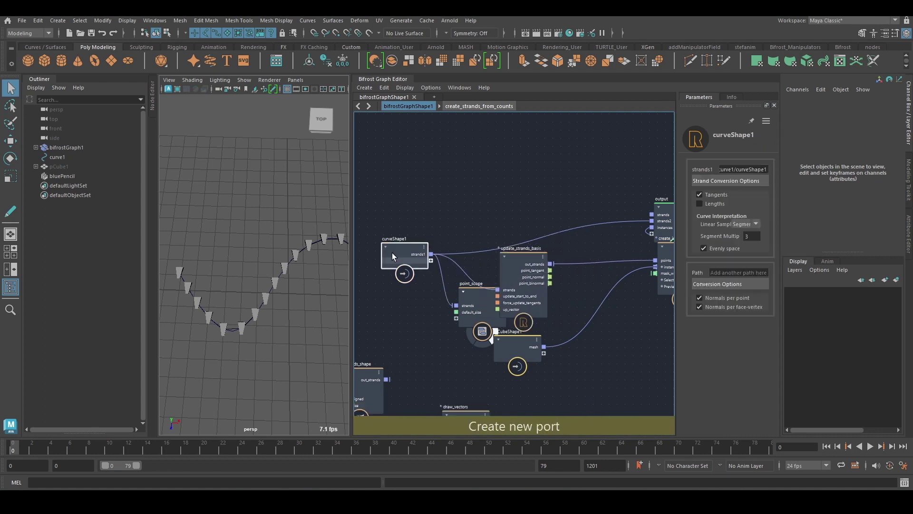
pyautogui.moveTo(474, 314); pyautogui.dragTo(432, 340)
pyautogui.keyDown('alt'); pyautogui.moveTo(515, 321); pyautogui.dragTo(377, 331, button='middle'); pyautogui.keyUp('alt')
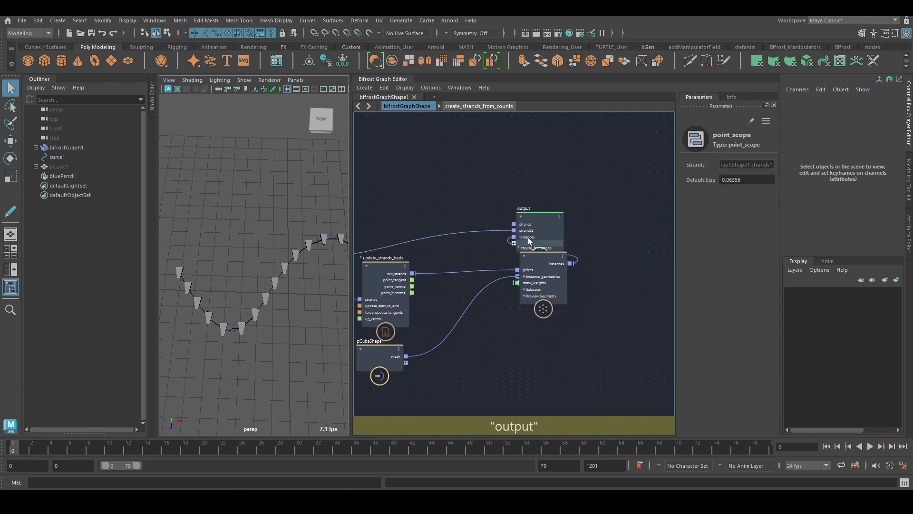
pyautogui.moveTo(529, 246); pyautogui.dragTo(626, 221)
# Step: Add a strands_basis_to_orientation node and insert it between update_strands_basis and create_instances
pyautogui.press('Tab')
pyautogui.write('basis')
pyautogui.press('Down')
pyautogui.press('Down')
pyautogui.press('Down')
pyautogui.press('Down')
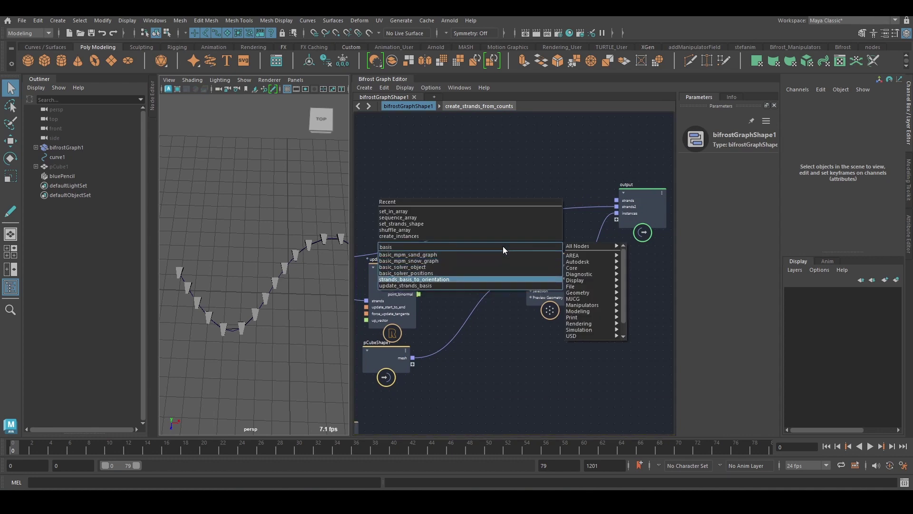
pyautogui.press('Return')
pyautogui.click(580, 283)
pyautogui.moveTo(580, 283); pyautogui.dragTo(619, 290)
pyautogui.scroll(1, 541, 277)
pyautogui.moveTo(508, 261); pyautogui.dragTo(500, 271)
pyautogui.click(507, 281)
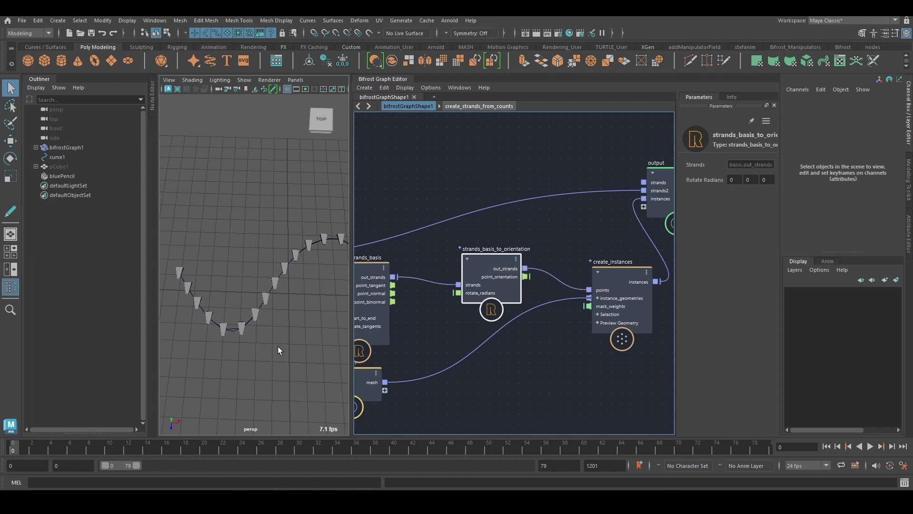
# Step: Check the cube instances' orientation along the curve and move update_strands_basis slightly lower in the graph
pyautogui.keyDown('alt'); pyautogui.moveTo(277, 287); pyautogui.dragTo(278, 269); pyautogui.keyUp('alt')
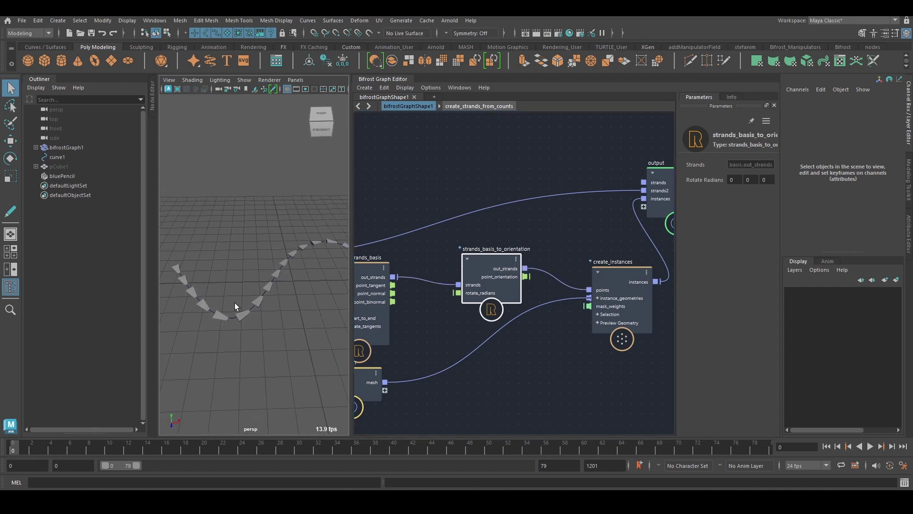
pyautogui.keyDown('alt'); pyautogui.moveTo(465, 290); pyautogui.dragTo(519, 257, button='middle'); pyautogui.keyUp('alt')
pyautogui.moveTo(427, 281)
pyautogui.mouseDown()
pyautogui.moveTo(438, 278)
pyautogui.moveTo(424, 295)
pyautogui.mouseUp()
pyautogui.click(468, 255)
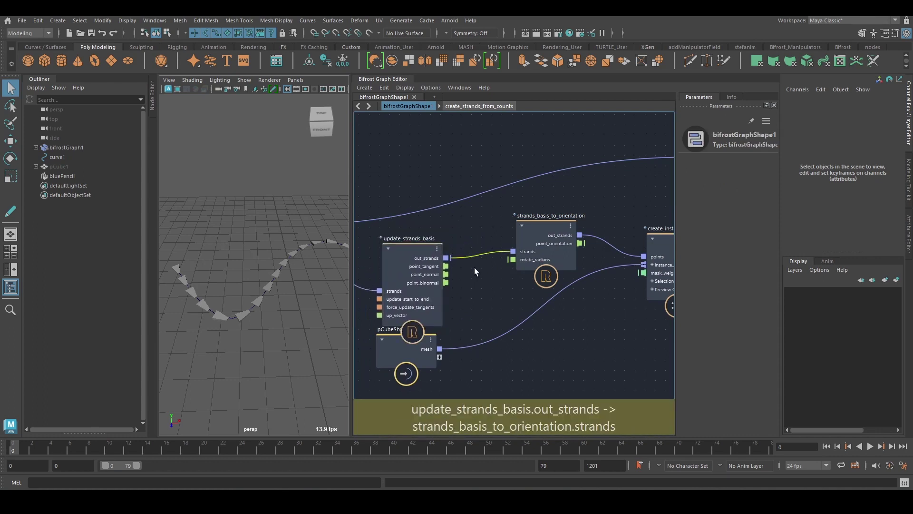
# Step: Try moving an edit point of curve1 to test how the cube instances follow it, and undo the edit
pyautogui.keyDown('alt'); pyautogui.moveTo(511, 286); pyautogui.dragTo(546, 261, button='middle'); pyautogui.keyUp('alt')
pyautogui.click(56, 157)
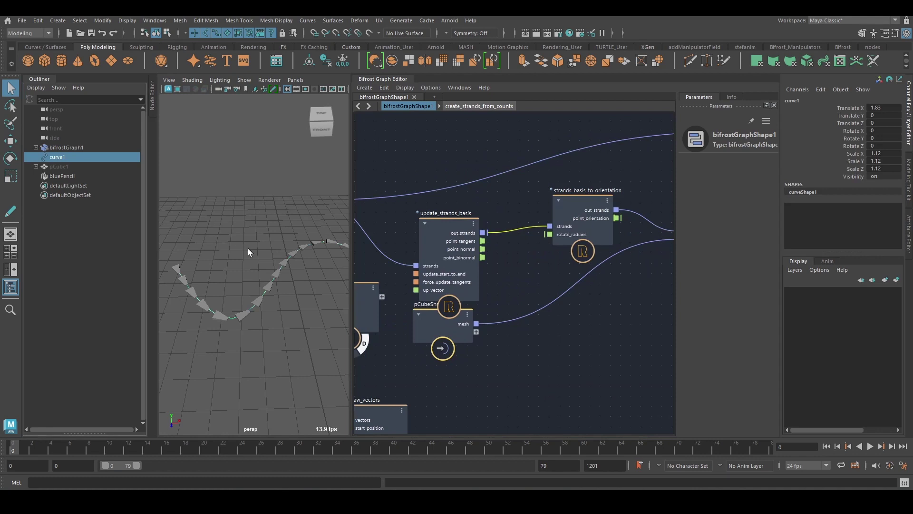
pyautogui.click(248, 284)
pyautogui.keyDown('alt'); pyautogui.moveTo(224, 278); pyautogui.dragTo(219, 295); pyautogui.keyUp('alt')
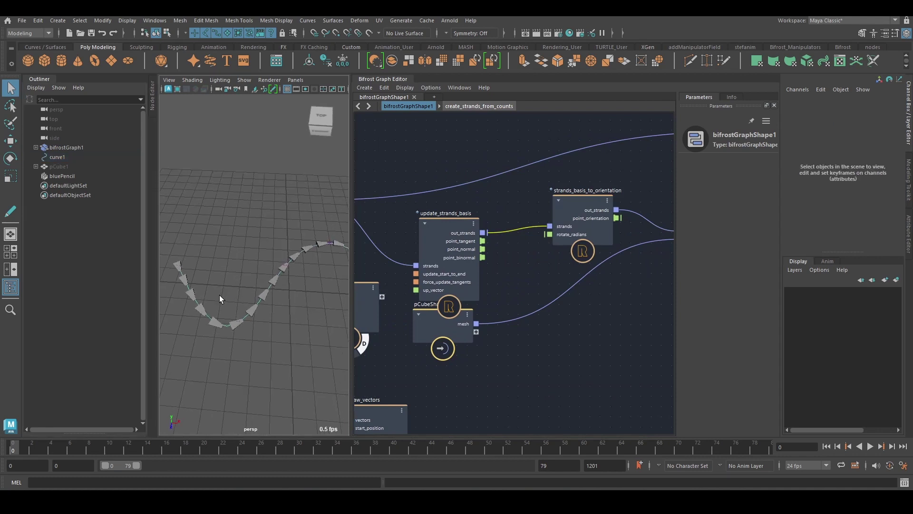
pyautogui.press('w')
pyautogui.moveTo(245, 332); pyautogui.dragTo(232, 249)
pyautogui.press('q')
pyautogui.hotkey('ctrl', 'z')
pyautogui.hotkey('ctrl', 'z')
pyautogui.hotkey('ctrl', 'z')
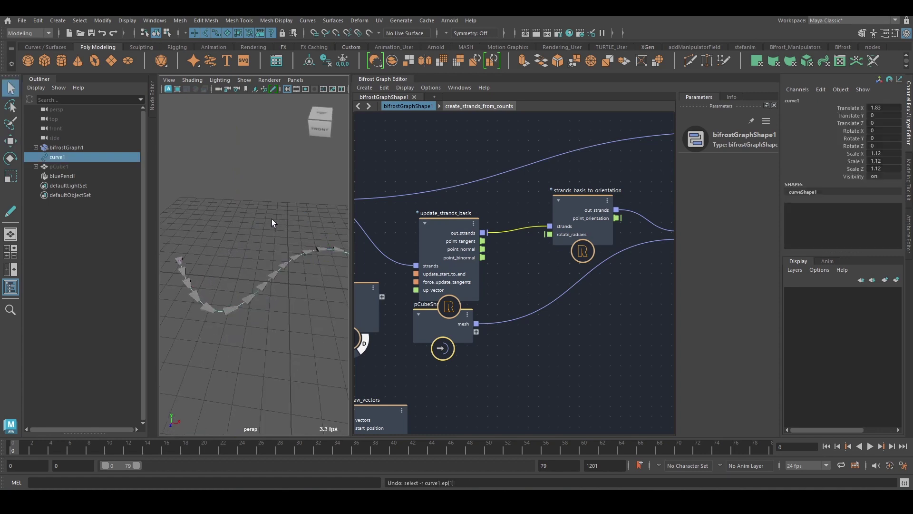
# Step: Look over the unused update_point_strand_index1 and create_strands_from_counts nodes in the Bifrost graph
pyautogui.scroll(-4, 489, 240)
pyautogui.moveTo(487, 179); pyautogui.dragTo(611, 207, button='middle')
pyautogui.click(425, 249)
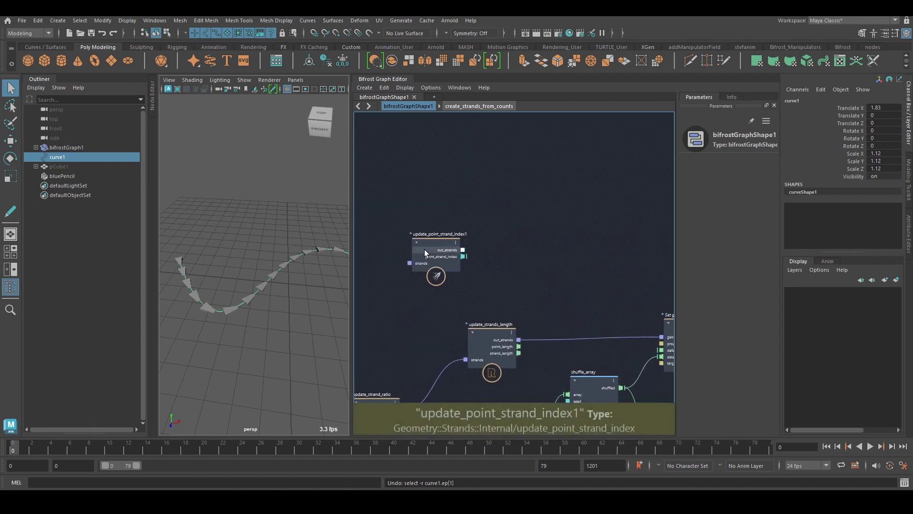
pyautogui.press('f')
pyautogui.scroll(-2, 541, 240)
pyautogui.moveTo(455, 175); pyautogui.dragTo(639, 262, button='middle')
pyautogui.scroll(-1, 601, 251)
pyautogui.click(430, 227)
pyautogui.scroll(3, 395, 178)
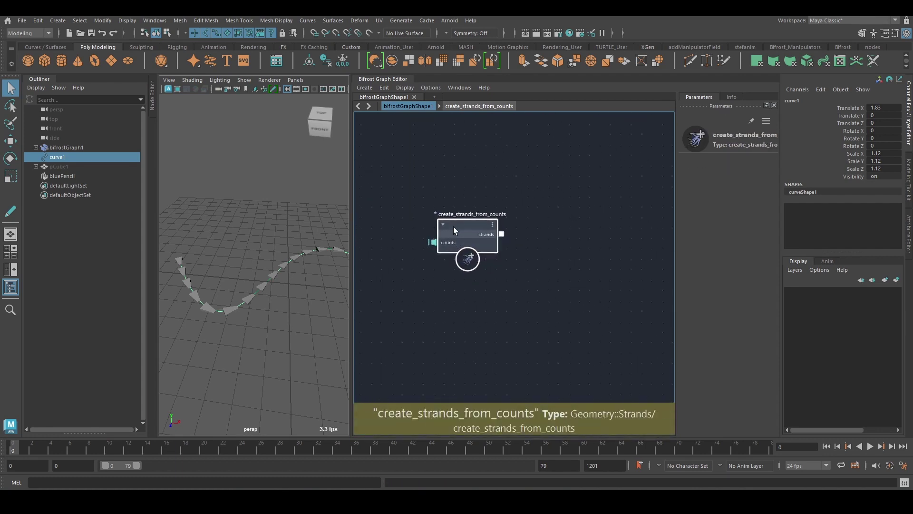
pyautogui.moveTo(573, 287); pyautogui.dragTo(573, 295)
pyautogui.moveTo(473, 232); pyautogui.dragTo(478, 232)
pyautogui.click(612, 252)
pyautogui.scroll(-4, 612, 253)
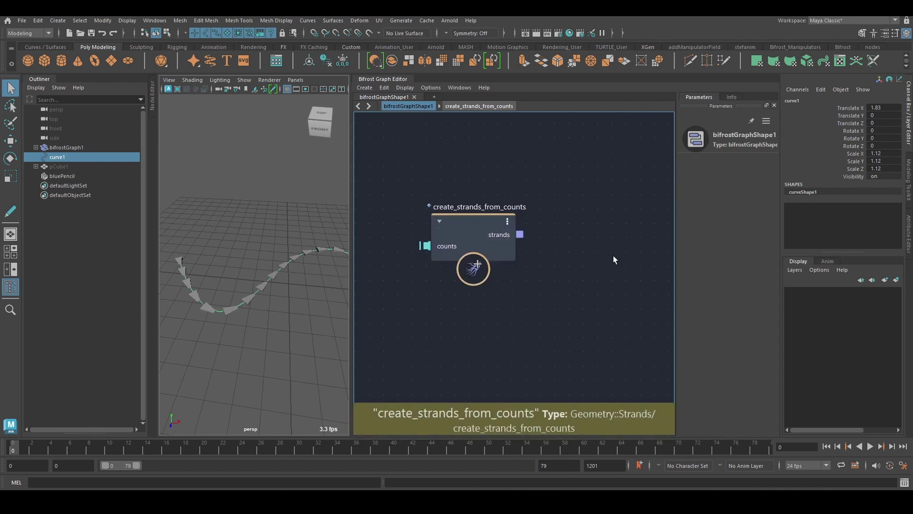
# Step: Reposition update_point_strand_index1 in the free area above update_strands_length
pyautogui.moveTo(616, 267); pyautogui.dragTo(346, 171, button='middle')
pyautogui.moveTo(510, 237); pyautogui.dragTo(555, 218)
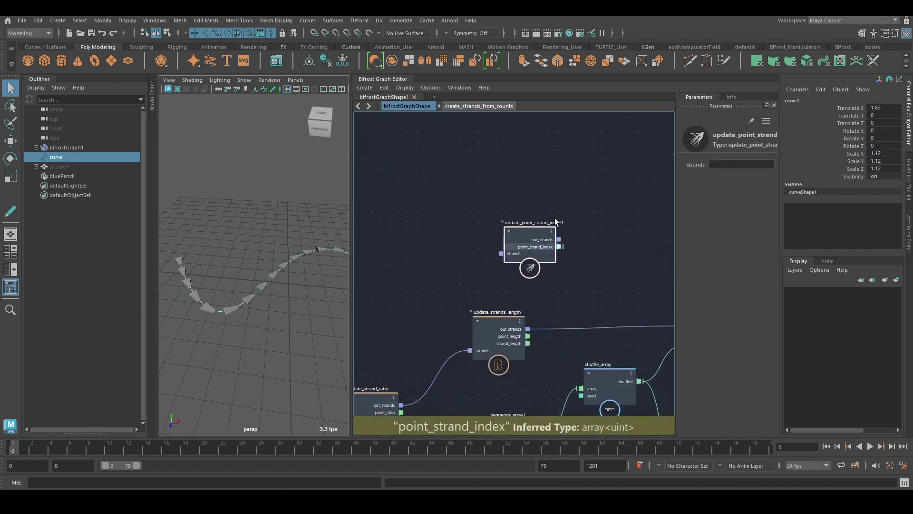
pyautogui.click(570, 225)
pyautogui.moveTo(589, 232); pyautogui.dragTo(507, 212, button='middle')
pyautogui.moveTo(381, 164); pyautogui.dragTo(517, 190)
pyautogui.moveTo(514, 190); pyautogui.dragTo(424, 156, button='middle')
# Step: Delete the strands_basis_to_orientation and create_instances nodes and move pCubeShape1 away from update_strands_basis
pyautogui.moveTo(580, 225); pyautogui.dragTo(355, 265, button='middle')
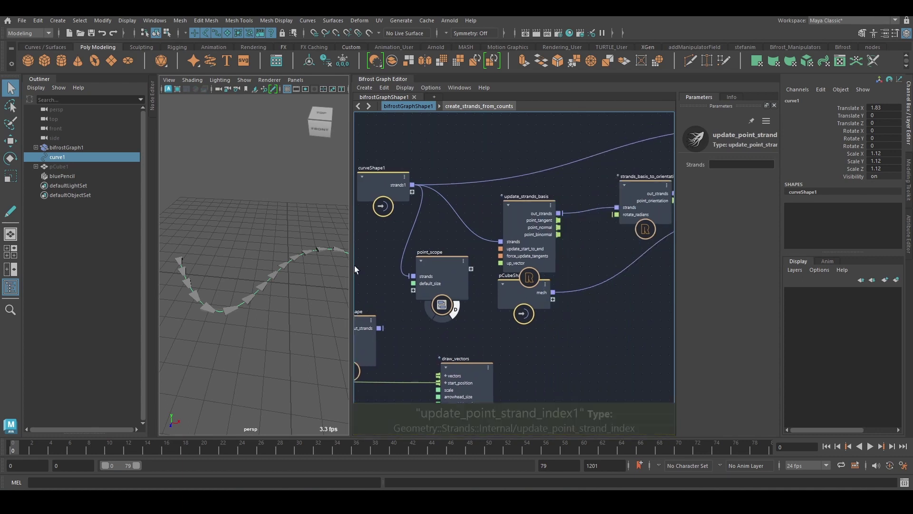
pyautogui.moveTo(624, 248); pyautogui.dragTo(504, 280, button='middle')
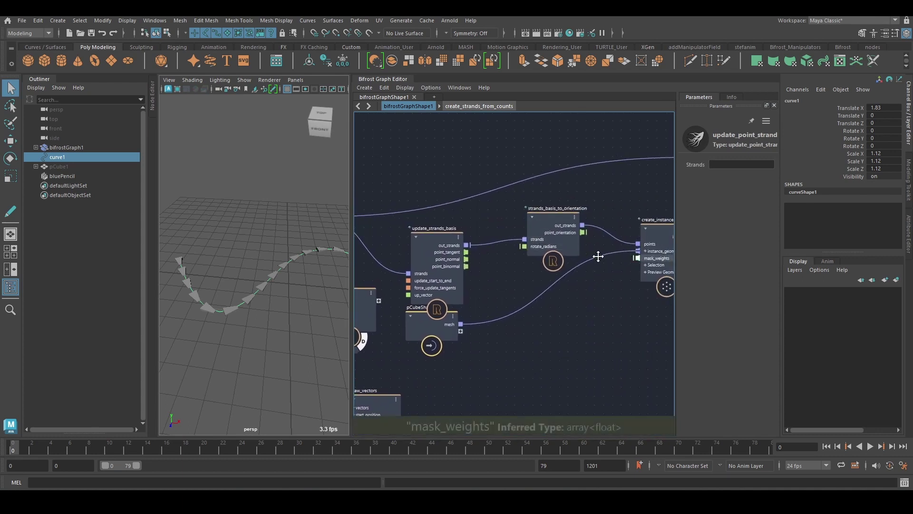
pyautogui.moveTo(598, 257); pyautogui.dragTo(549, 260, button='middle')
pyautogui.moveTo(446, 205); pyautogui.dragTo(566, 302)
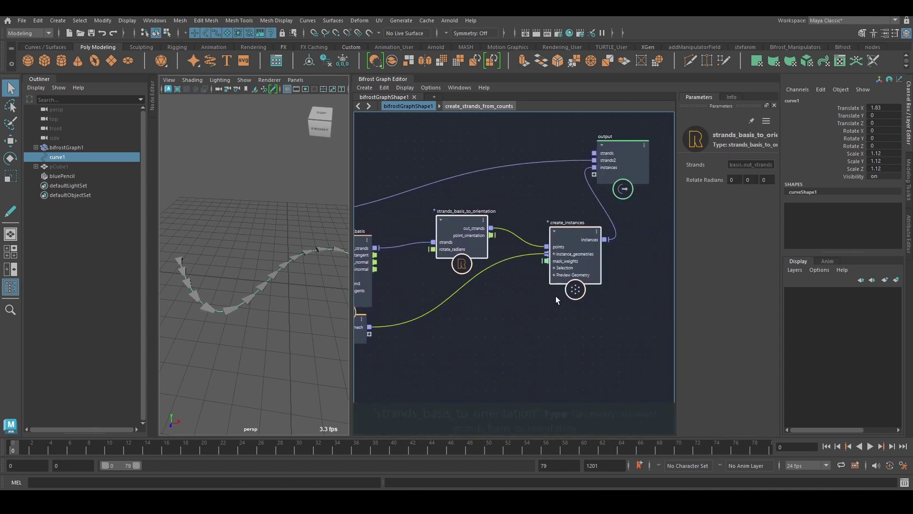
pyautogui.press('Delete')
pyautogui.moveTo(481, 279); pyautogui.dragTo(543, 261, button='middle')
pyautogui.moveTo(412, 314); pyautogui.dragTo(570, 313)
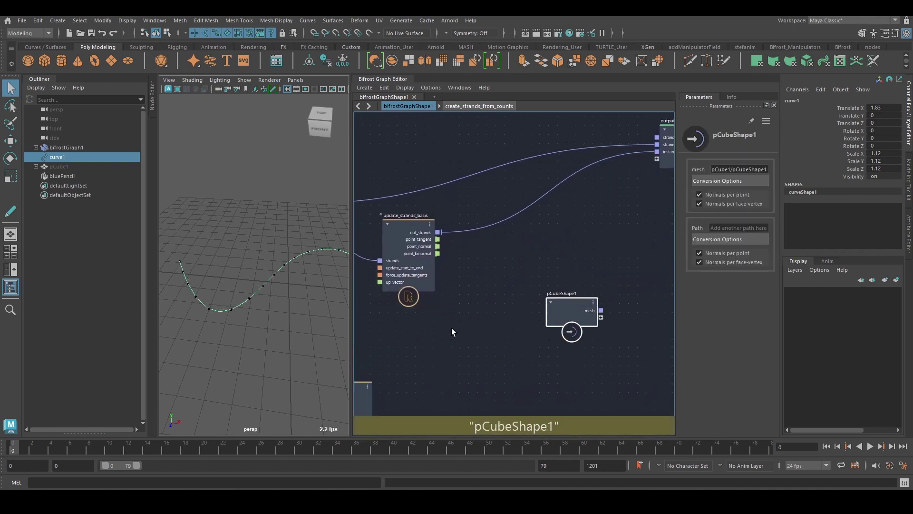
# Step: Detach point_scope from curveShape1 and place it below update_strands_basis
pyautogui.moveTo(452, 332); pyautogui.dragTo(618, 255, button='middle')
pyautogui.click(507, 246)
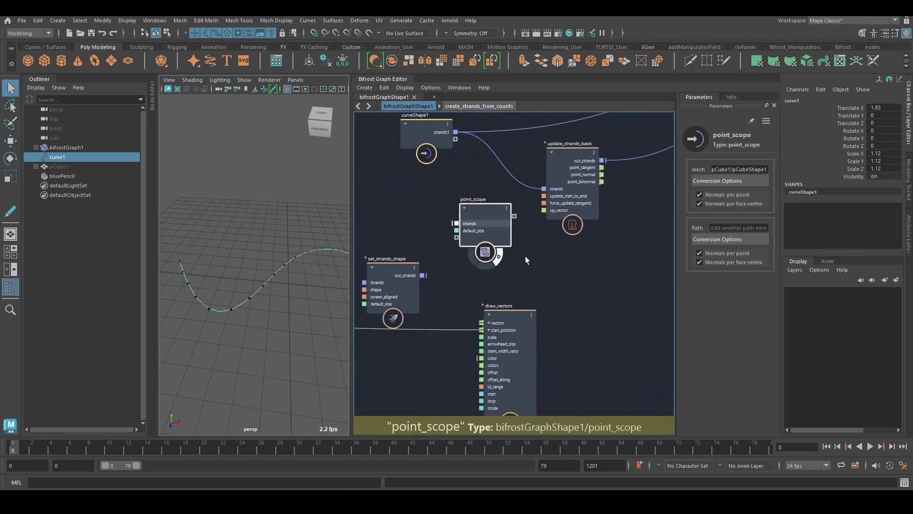
pyautogui.moveTo(507, 247); pyautogui.dragTo(623, 307)
pyautogui.moveTo(618, 300); pyautogui.dragTo(504, 315, button='middle')
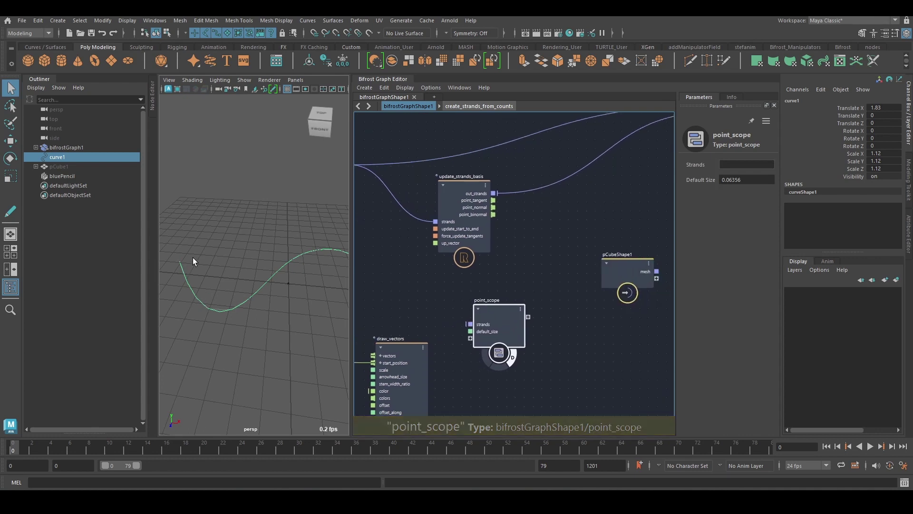
# Step: Add a create_strands_along_normals node and connect update_strands_basis' out_strands to its geometry input
pyautogui.moveTo(192, 266)
pyautogui.keyDown('alt'); pyautogui.mouseDown()
pyautogui.moveTo(234, 239)
pyautogui.moveTo(204, 278)
pyautogui.mouseUp(); pyautogui.keyUp('alt')
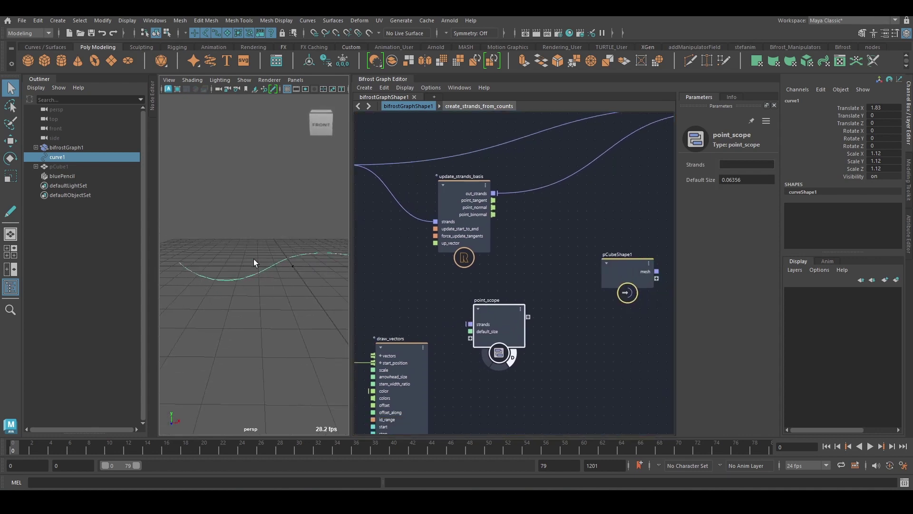
pyautogui.moveTo(485, 233); pyautogui.dragTo(484, 238)
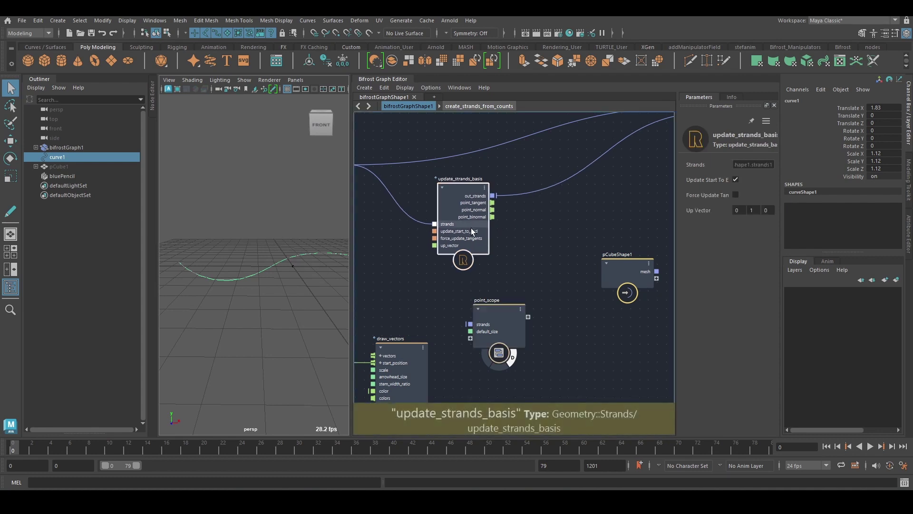
pyautogui.click(505, 264)
pyautogui.moveTo(498, 232); pyautogui.dragTo(466, 234, button='middle')
pyautogui.press('Tab')
pyautogui.write('along')
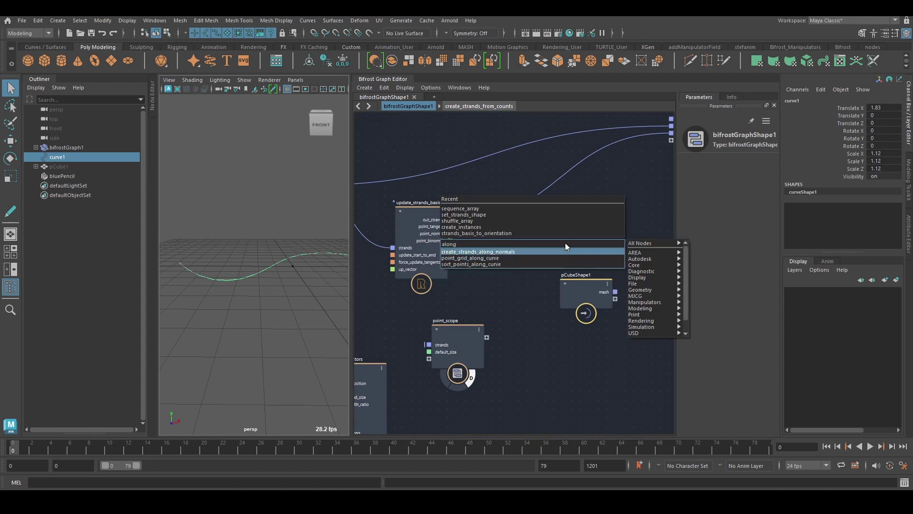
pyautogui.press('Return')
pyautogui.moveTo(564, 244); pyautogui.dragTo(581, 222)
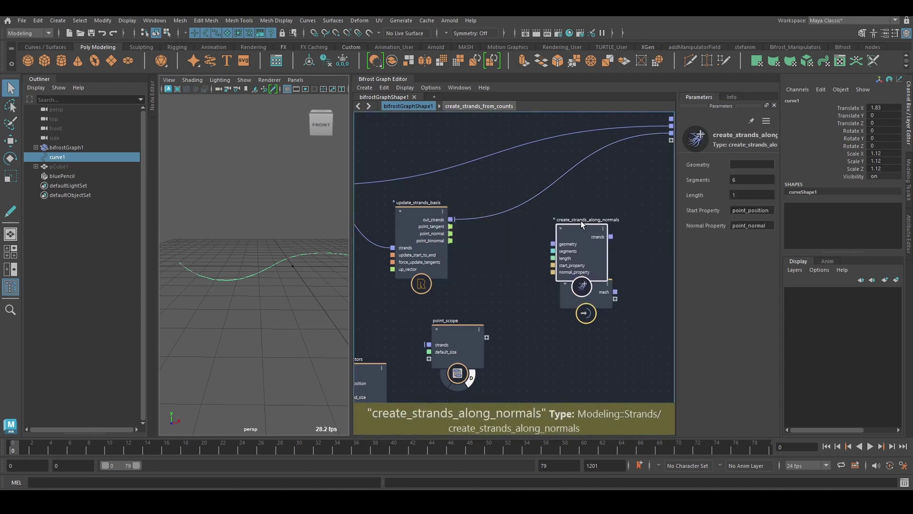
pyautogui.moveTo(454, 219); pyautogui.dragTo(555, 244)
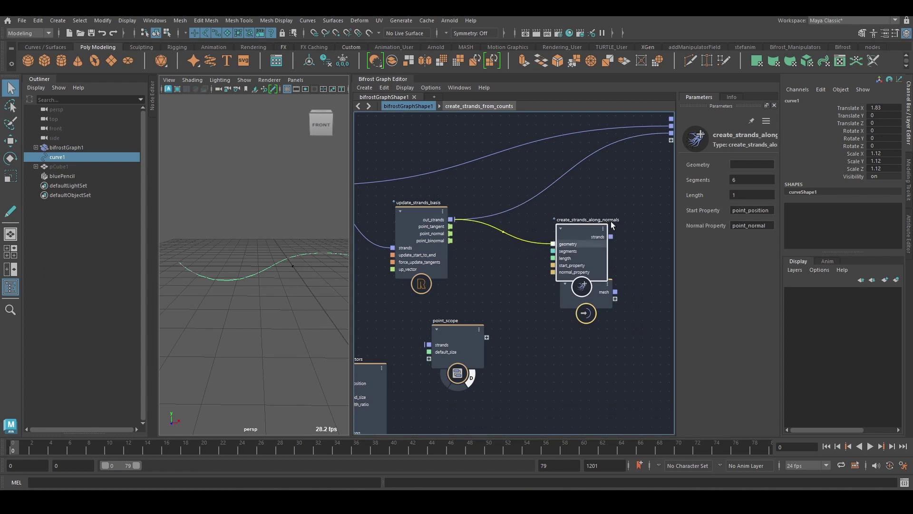
# Step: Connect the strands of create_strands_along_normals to a new port on the output node and to point_scope
pyautogui.moveTo(611, 221); pyautogui.dragTo(479, 254, button='middle')
pyautogui.moveTo(476, 269); pyautogui.dragTo(535, 174)
pyautogui.keyDown('alt'); pyautogui.moveTo(289, 259); pyautogui.dragTo(288, 223); pyautogui.keyUp('alt')
pyautogui.keyDown('alt'); pyautogui.moveTo(599, 341); pyautogui.dragTo(655, 299, button='middle'); pyautogui.keyUp('alt')
pyautogui.moveTo(387, 339); pyautogui.dragTo(631, 258)
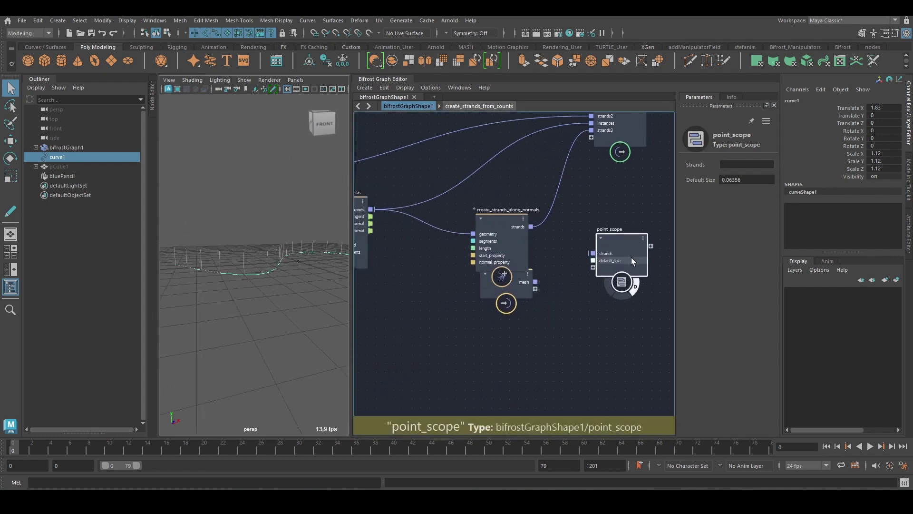
pyautogui.moveTo(531, 226); pyautogui.dragTo(593, 253)
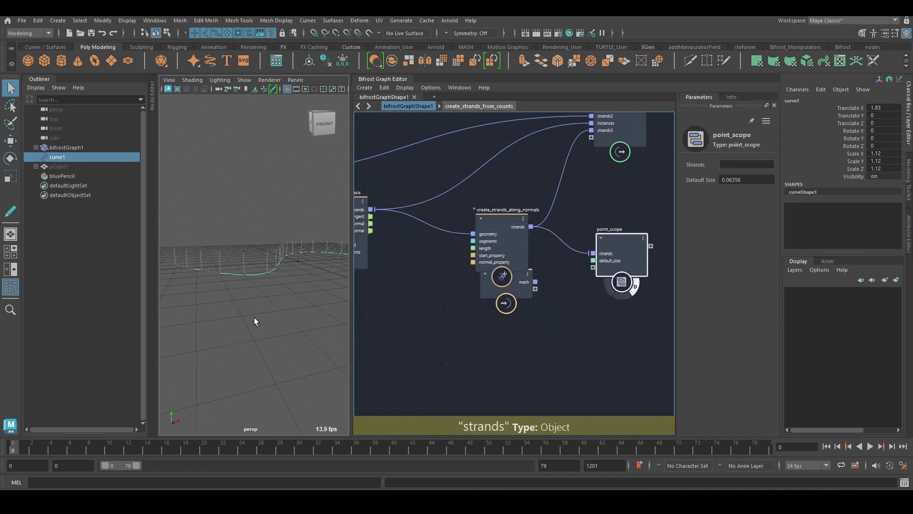
# Step: Set the length of create_strands_along_normals to 2.966 and its segments to 4
pyautogui.click(501, 242)
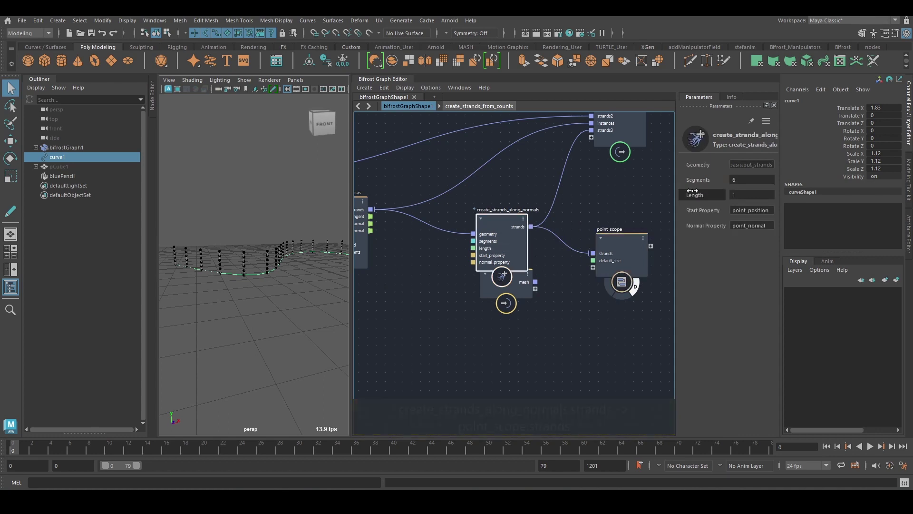
pyautogui.moveTo(695, 190); pyautogui.dragTo(785, 194)
pyautogui.click(745, 179)
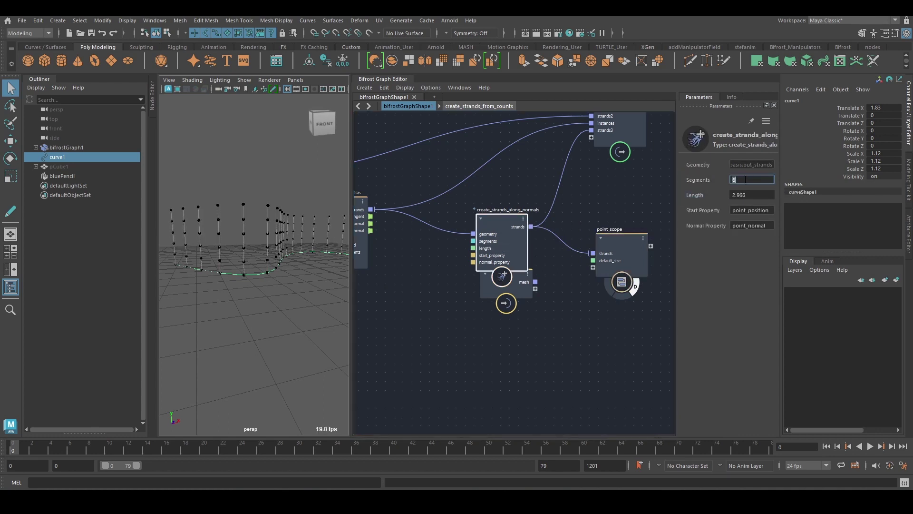
pyautogui.keyDown('alt'); pyautogui.moveTo(211, 255); pyautogui.dragTo(224, 255); pyautogui.keyUp('alt')
# Step: Hide curve1 in the scene so only the strands along the normals are displayed
pyautogui.click(182, 270)
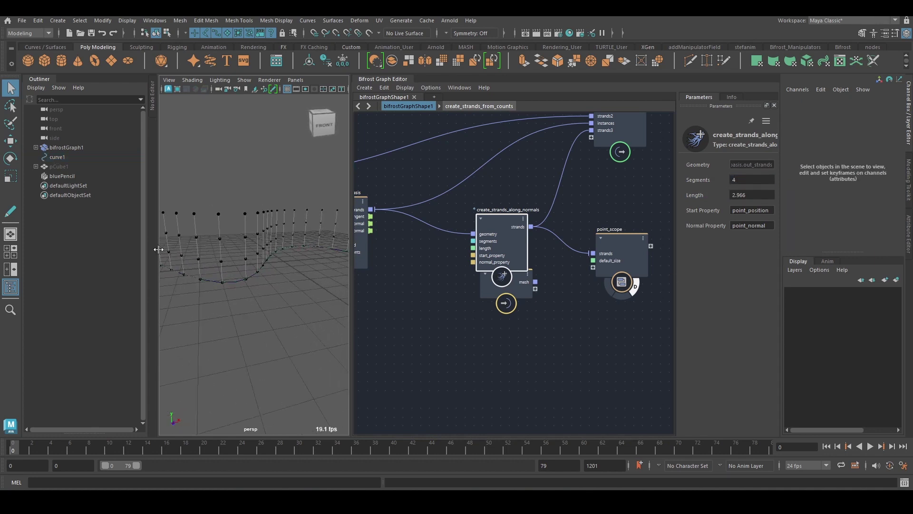
pyautogui.click(70, 159)
pyautogui.hotkey('ctrl', 'h')
pyautogui.keyDown('alt'); pyautogui.moveTo(222, 256); pyautogui.dragTo(280, 242); pyautogui.keyUp('alt')
# Step: Separate the overlapping pCubeShape1 and create_strands_along_normals nodes in the graph
pyautogui.keyDown('alt'); pyautogui.moveTo(534, 269); pyautogui.dragTo(536, 285, button='middle'); pyautogui.keyUp('alt')
pyautogui.moveTo(516, 303); pyautogui.dragTo(538, 356)
pyautogui.keyDown('alt'); pyautogui.moveTo(543, 305); pyautogui.dragTo(512, 315, button='middle'); pyautogui.keyUp('alt')
pyautogui.moveTo(473, 272); pyautogui.dragTo(442, 278)
pyautogui.click(505, 232)
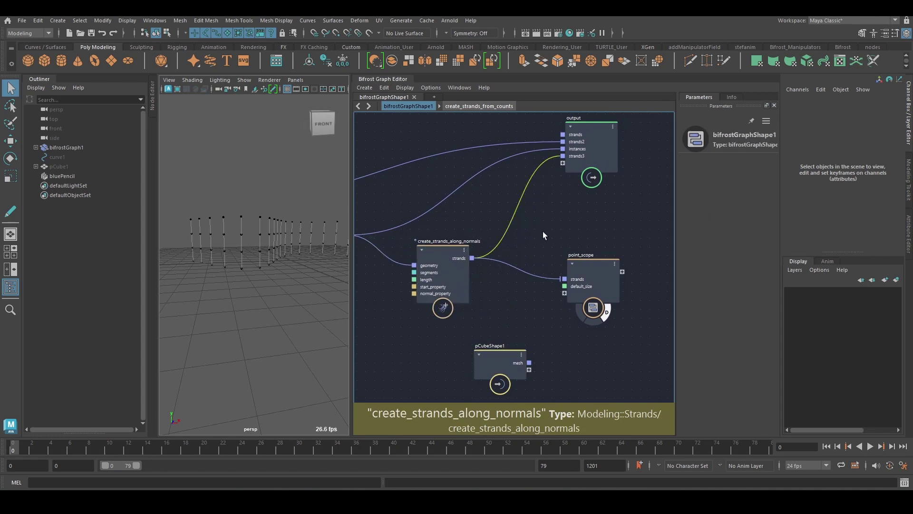
# Step: Examine the geometry properties, including point_ratio, passing from create_strands_along_normals to the output node's strands3 port
pyautogui.moveTo(498, 257)
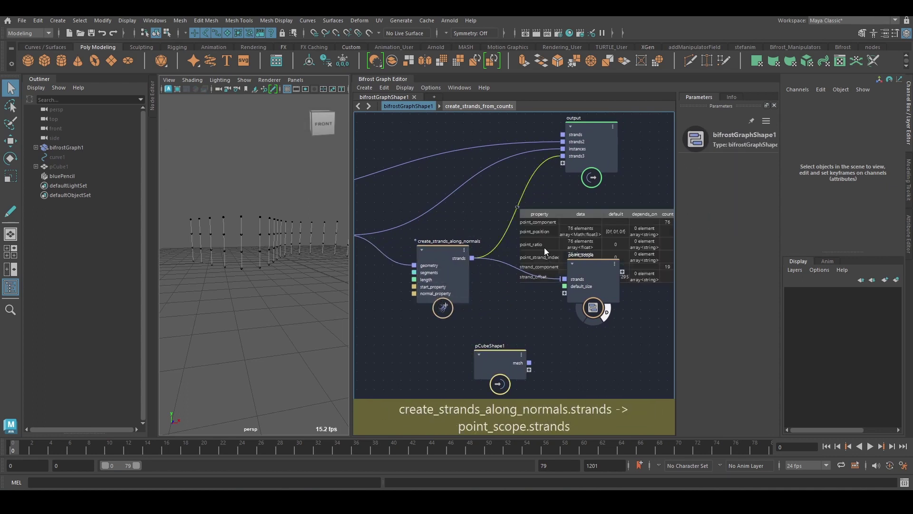
pyautogui.scroll(2, 509, 275)
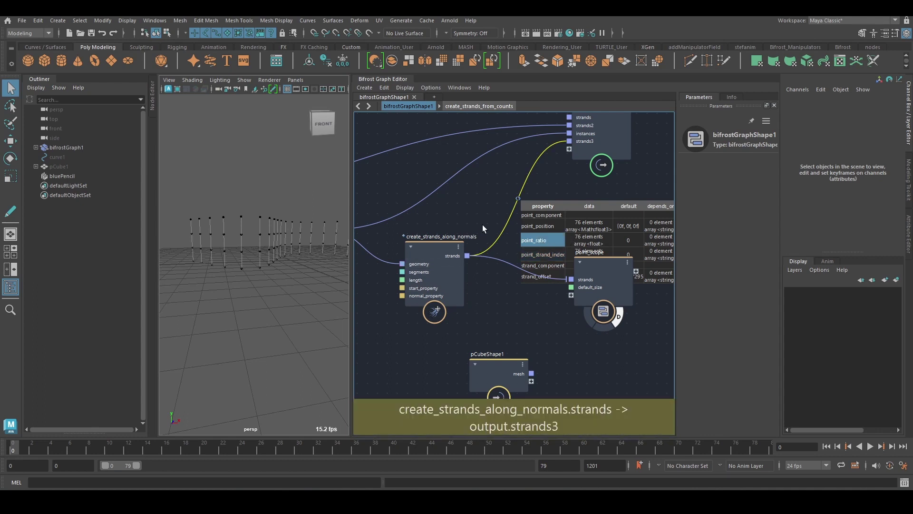
pyautogui.scroll(1, 482, 225)
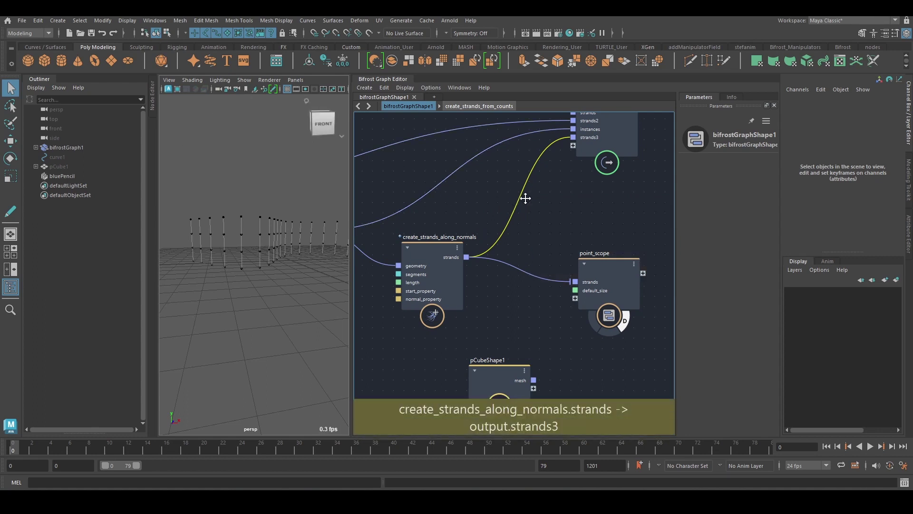
pyautogui.moveTo(526, 198); pyautogui.dragTo(492, 179, button='middle')
pyautogui.moveTo(500, 256); pyautogui.dragTo(481, 267, button='middle')
pyautogui.scroll(-1, 575, 241)
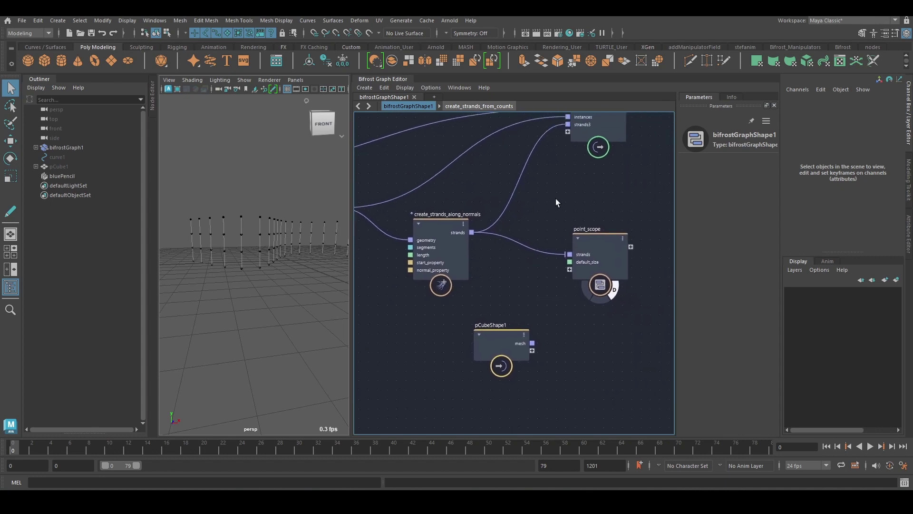
# Step: Add a get_strands_structure node fed by create_strands_along_normals' strands, and move point_scope clear of it
pyautogui.moveTo(593, 210); pyautogui.dragTo(564, 207, button='middle')
pyautogui.press('Tab')
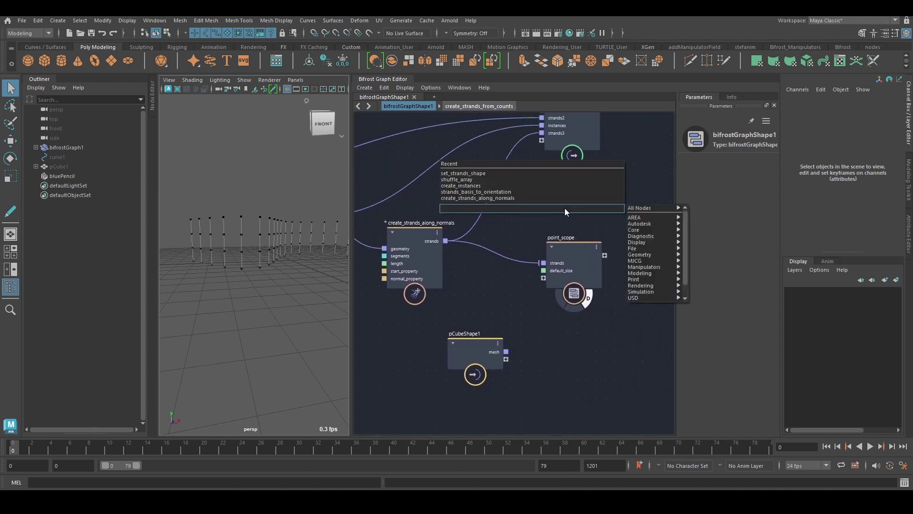
pyautogui.write('gss')
pyautogui.press('Down')
pyautogui.press('Down')
pyautogui.press('Down')
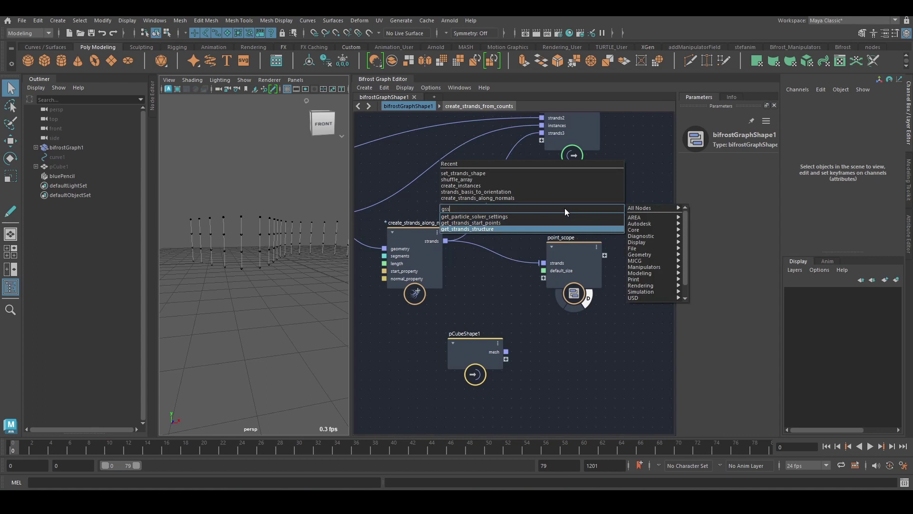
pyautogui.press('Return')
pyautogui.moveTo(550, 226); pyautogui.dragTo(535, 212)
pyautogui.moveTo(446, 240); pyautogui.dragTo(526, 229)
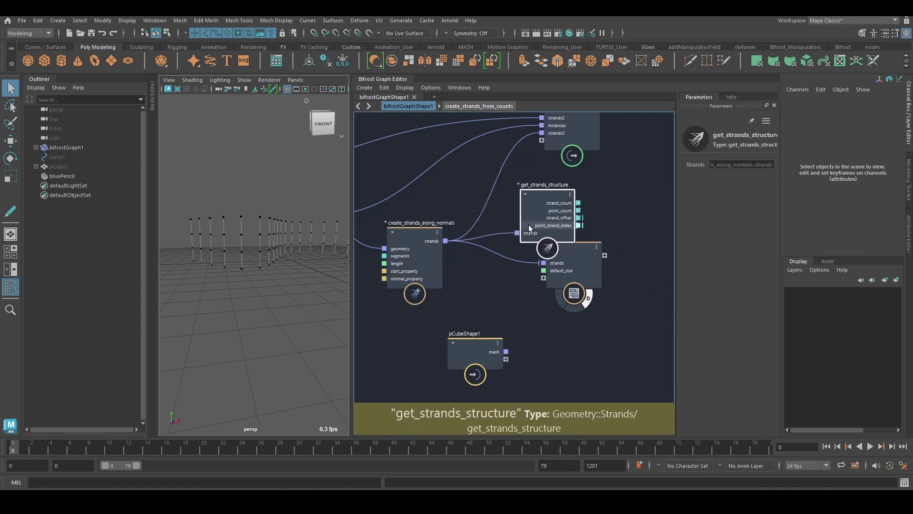
pyautogui.moveTo(583, 251); pyautogui.dragTo(643, 264)
# Step: Move print_points1 away from the shuffle_array area to beside draw_vectors
pyautogui.keyDown('alt'); pyautogui.moveTo(552, 300); pyautogui.dragTo(650, 264, button='middle'); pyautogui.keyUp('alt')
pyautogui.scroll(-2, 652, 263)
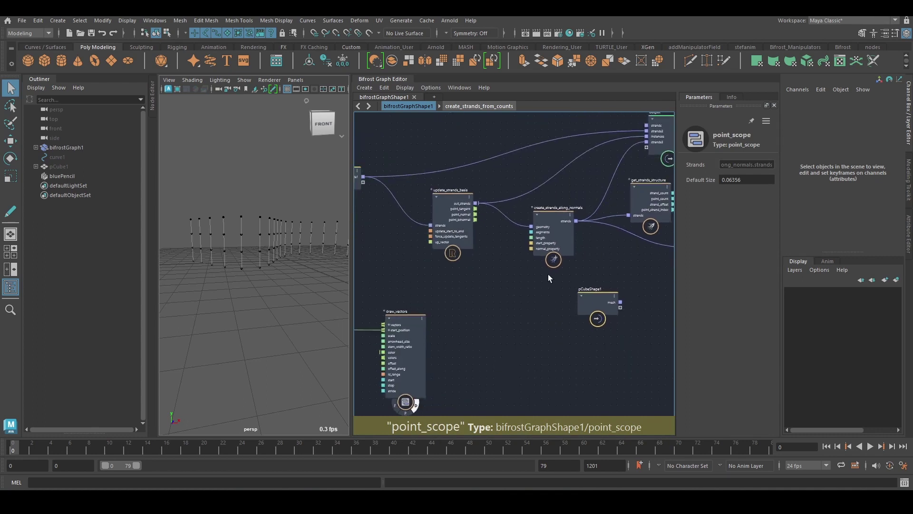
pyautogui.keyDown('alt'); pyautogui.moveTo(378, 384); pyautogui.dragTo(446, 344, button='middle'); pyautogui.keyUp('alt')
pyautogui.moveTo(457, 329); pyautogui.dragTo(468, 358)
pyautogui.keyDown('alt'); pyautogui.moveTo(467, 357); pyautogui.dragTo(671, 280, button='middle'); pyautogui.keyUp('alt')
pyautogui.moveTo(500, 265); pyautogui.dragTo(677, 324)
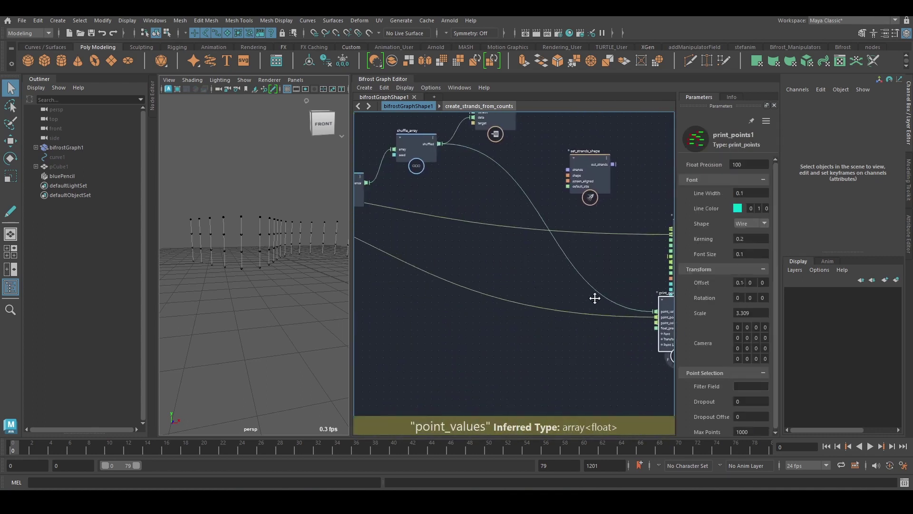
# Step: Cut the connection from shuffle_array to the point_values input of print_points1
pyautogui.moveTo(615, 293); pyautogui.dragTo(557, 305, button='middle')
pyautogui.keyDown('ctrl'); pyautogui.keyDown('shift'); pyautogui.moveTo(569, 286); pyautogui.dragTo(555, 317); pyautogui.keyUp('shift'); pyautogui.keyUp('ctrl')
pyautogui.keyDown('alt'); pyautogui.moveTo(575, 318); pyautogui.dragTo(510, 318, button='middle'); pyautogui.keyUp('alt')
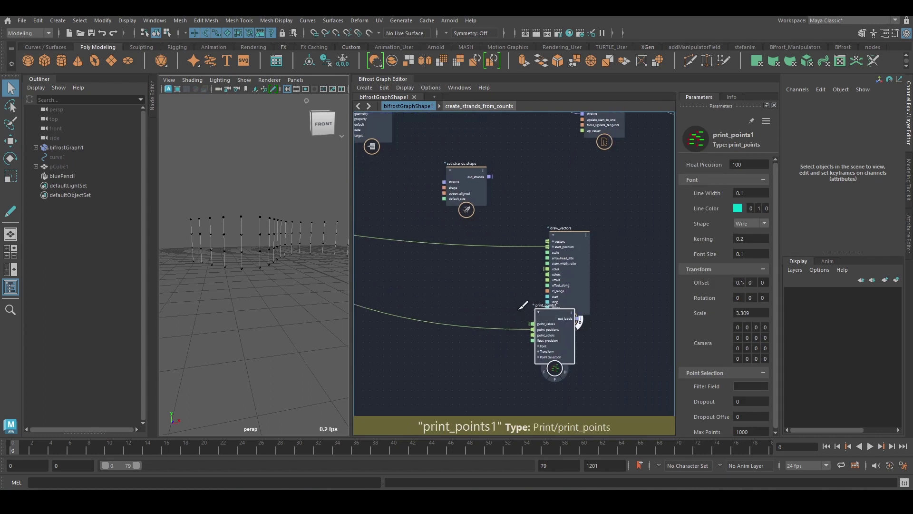
# Step: Bring print_points1 over to the get_strands_structure area and place point_scope lower to make room
pyautogui.keyDown('alt'); pyautogui.moveTo(561, 329); pyautogui.dragTo(442, 333, button='middle'); pyautogui.keyUp('alt')
pyautogui.moveTo(441, 333); pyautogui.dragTo(633, 266)
pyautogui.keyDown('alt'); pyautogui.moveTo(635, 235); pyautogui.dragTo(446, 296, button='middle'); pyautogui.keyUp('alt')
pyautogui.moveTo(419, 341); pyautogui.dragTo(587, 180)
pyautogui.keyDown('alt'); pyautogui.moveTo(570, 189); pyautogui.dragTo(543, 272, button='middle'); pyautogui.keyUp('alt')
pyautogui.scroll(3, 534, 277)
pyautogui.moveTo(530, 281); pyautogui.dragTo(518, 316)
pyautogui.keyDown('alt'); pyautogui.moveTo(495, 266); pyautogui.dragTo(635, 223, button='middle'); pyautogui.keyUp('alt')
pyautogui.moveTo(519, 254)
pyautogui.keyDown('alt'); pyautogui.mouseDown(button='middle')
pyautogui.moveTo(516, 247)
pyautogui.moveTo(516, 265)
pyautogui.mouseUp(button='middle'); pyautogui.keyUp('alt')
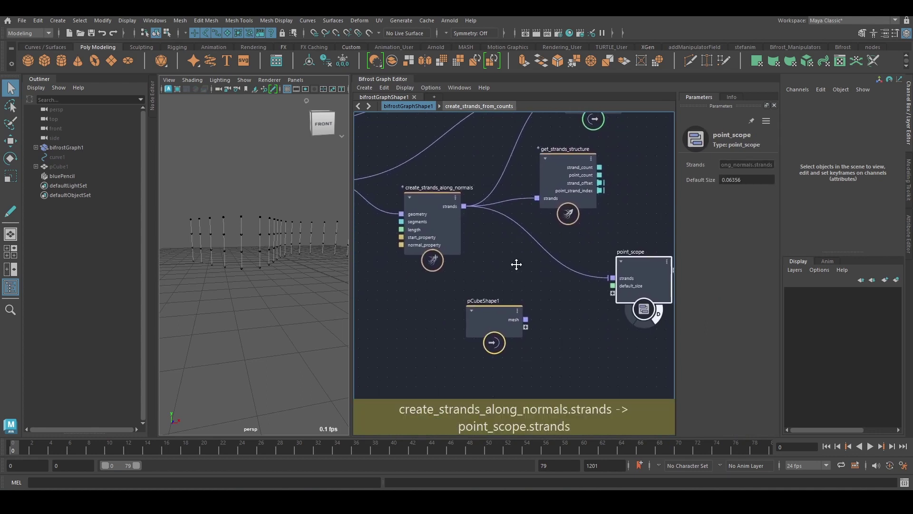
# Step: Add a get_point_position node and feed it the strands from create_strands_along_normals
pyautogui.press('Tab')
pyautogui.write('gpp')
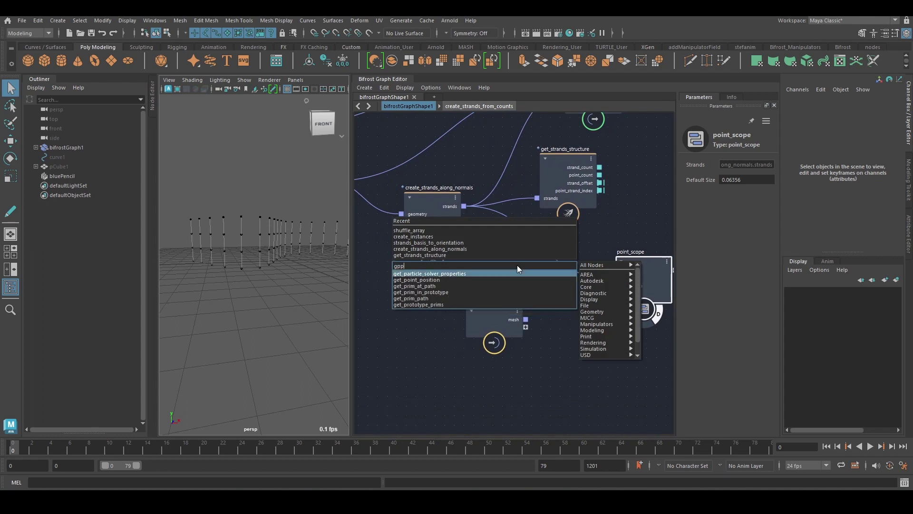
pyautogui.press('Return')
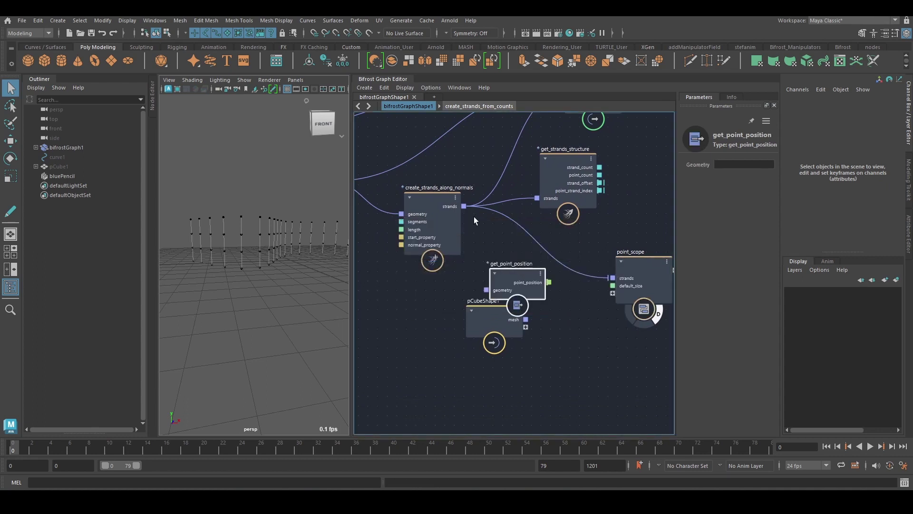
pyautogui.moveTo(464, 206); pyautogui.dragTo(487, 288)
# Step: Feed print_points1 with point_strand_index as point_values and point_position as point_positions, and turn on its viewport display
pyautogui.keyDown('alt'); pyautogui.moveTo(520, 267); pyautogui.dragTo(383, 335, button='middle'); pyautogui.keyUp('alt')
pyautogui.moveTo(384, 337); pyautogui.dragTo(564, 255)
pyautogui.moveTo(464, 259); pyautogui.dragTo(559, 252)
pyautogui.click(607, 318)
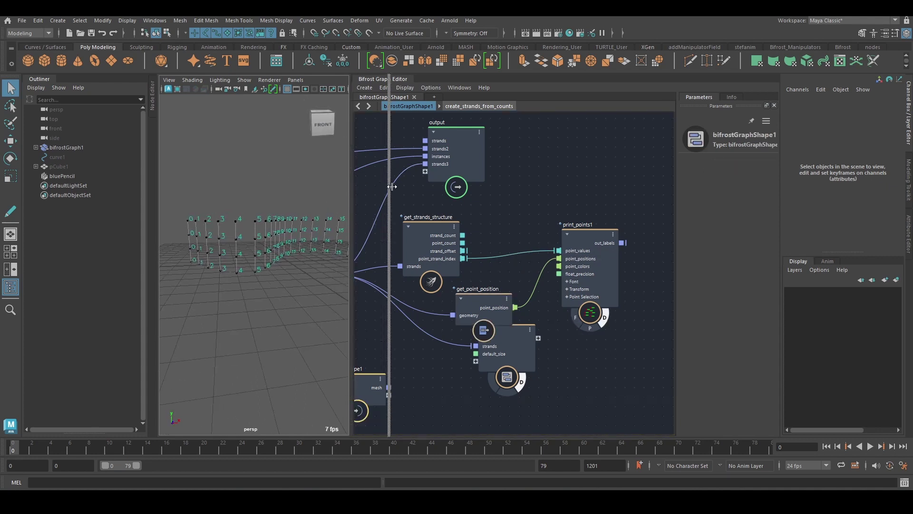
# Step: Widen the viewport and examine the strand index labels printed at the strand points from several angles
pyautogui.moveTo(380, 186); pyautogui.dragTo(395, 186)
pyautogui.moveTo(287, 216)
pyautogui.keyDown('alt'); pyautogui.mouseDown()
pyautogui.moveTo(327, 211)
pyautogui.moveTo(290, 216)
pyautogui.moveTo(276, 230)
pyautogui.moveTo(293, 220)
pyautogui.mouseUp(); pyautogui.keyUp('alt')
pyautogui.keyDown('alt'); pyautogui.moveTo(277, 214); pyautogui.dragTo(298, 218, button='right'); pyautogui.keyUp('alt')
pyautogui.moveTo(278, 209)
pyautogui.keyDown('alt'); pyautogui.mouseDown()
pyautogui.moveTo(312, 204)
pyautogui.moveTo(274, 186)
pyautogui.moveTo(272, 217)
pyautogui.mouseUp(); pyautogui.keyUp('alt')
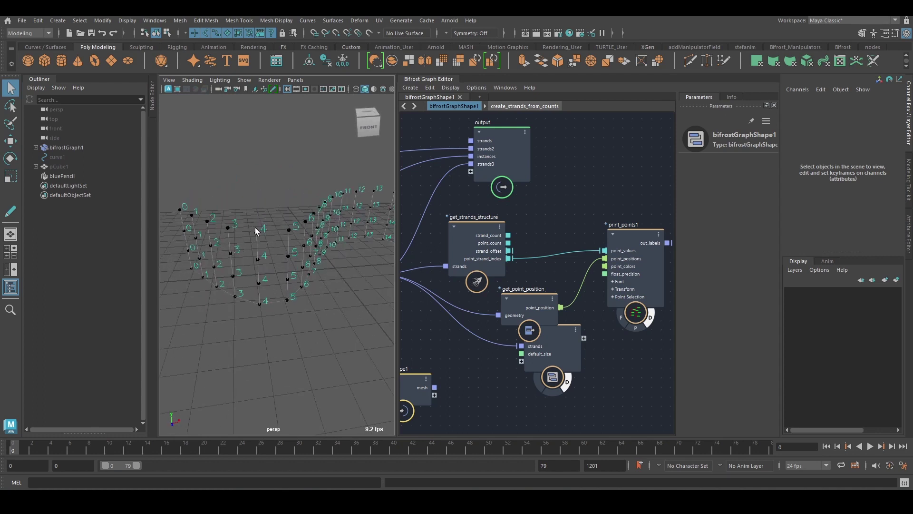
pyautogui.keyDown('alt'); pyautogui.moveTo(309, 286); pyautogui.dragTo(286, 255); pyautogui.keyUp('alt')
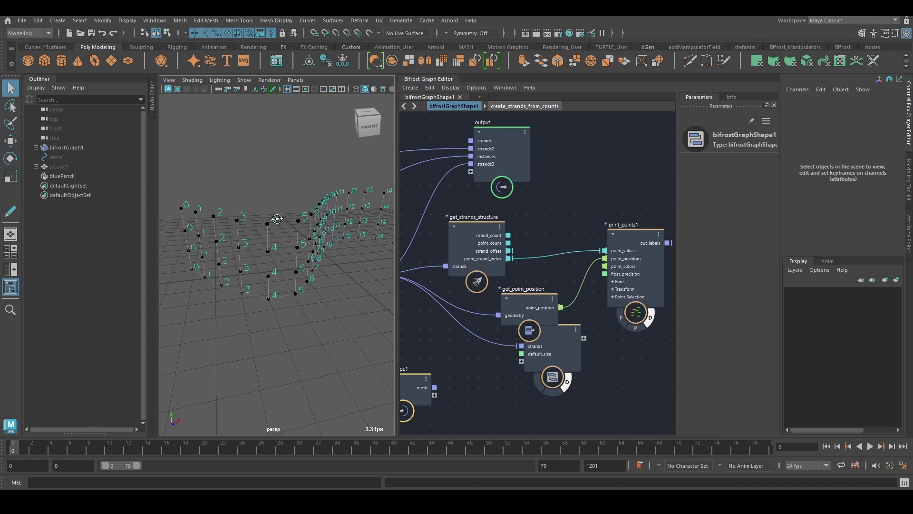
pyautogui.keyDown('alt'); pyautogui.moveTo(277, 219); pyautogui.dragTo(273, 209); pyautogui.keyUp('alt')
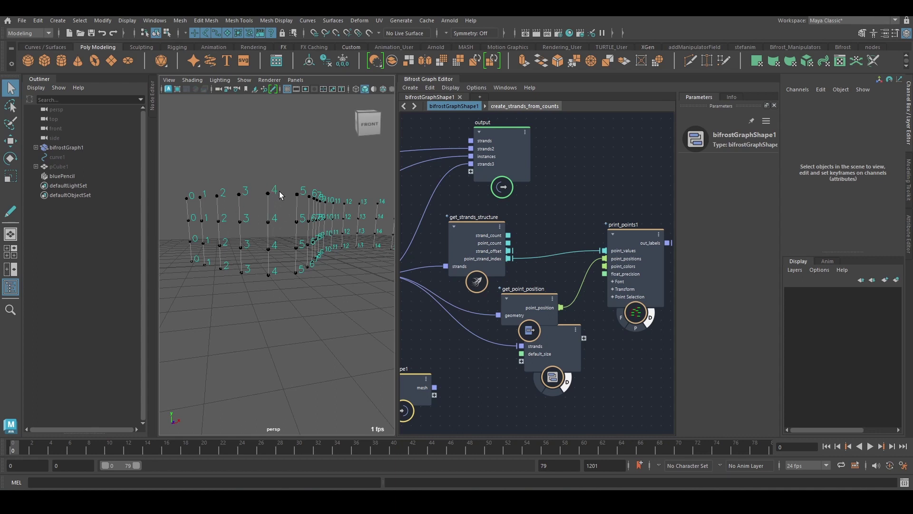
pyautogui.moveTo(310, 212)
pyautogui.keyDown('alt'); pyautogui.mouseDown()
pyautogui.moveTo(353, 220)
pyautogui.moveTo(271, 217)
pyautogui.moveTo(300, 226)
pyautogui.moveTo(302, 208)
pyautogui.moveTo(279, 198)
pyautogui.moveTo(304, 206)
pyautogui.moveTo(318, 197)
pyautogui.mouseUp(); pyautogui.keyUp('alt')
pyautogui.keyDown('alt'); pyautogui.moveTo(277, 233); pyautogui.dragTo(284, 236); pyautogui.keyUp('alt')
pyautogui.keyDown('alt'); pyautogui.moveTo(284, 237); pyautogui.dragTo(280, 233, button='middle'); pyautogui.keyUp('alt')
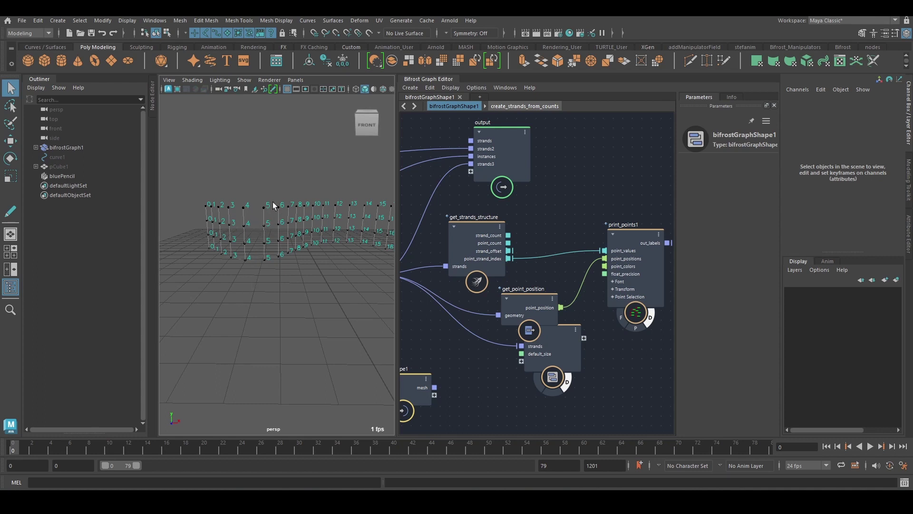
# Step: Move point_scope lower so that it no longer overlaps get_point_position
pyautogui.keyDown('alt'); pyautogui.moveTo(631, 328); pyautogui.dragTo(528, 335, button='middle'); pyautogui.keyUp('alt')
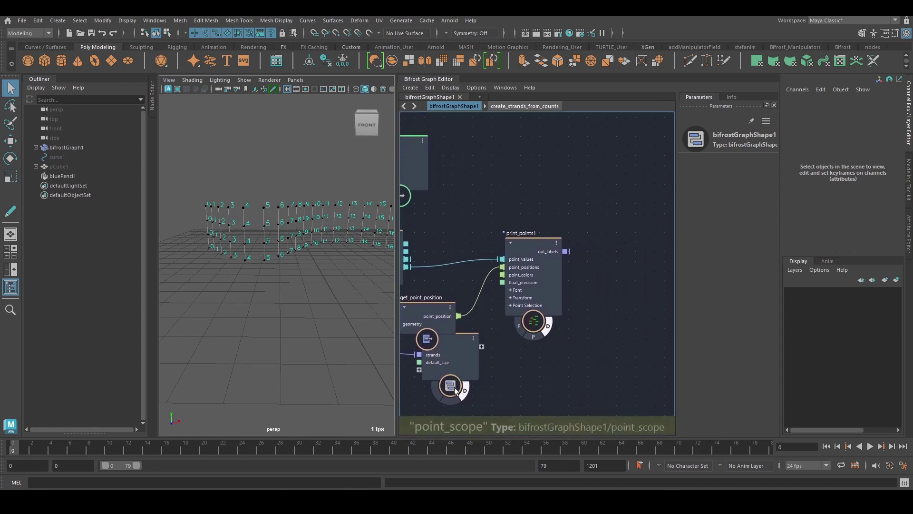
pyautogui.moveTo(455, 375); pyautogui.dragTo(455, 435)
pyautogui.keyDown('alt'); pyautogui.moveTo(501, 362); pyautogui.dragTo(585, 341, button='middle'); pyautogui.keyUp('alt')
pyautogui.moveTo(584, 340); pyautogui.dragTo(584, 338)
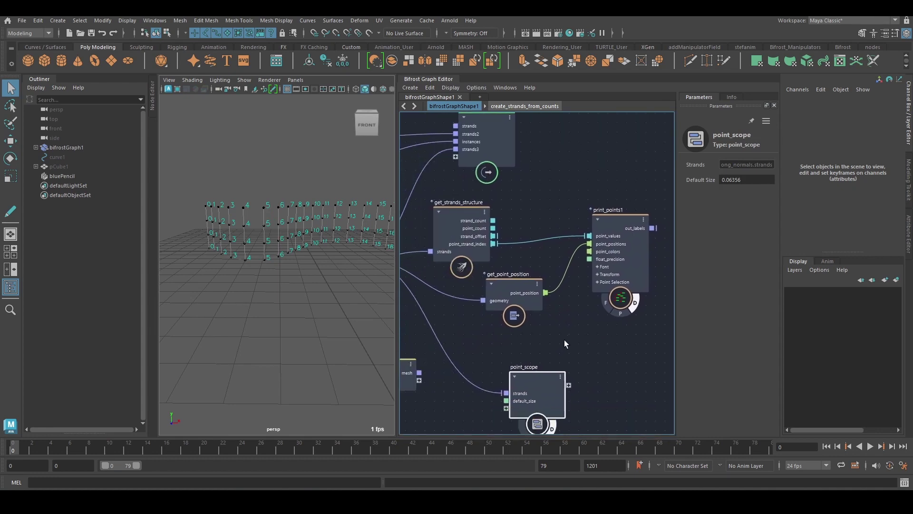
# Step: Add a random_value node to the graph in the free area near print_points1
pyautogui.keyDown('alt'); pyautogui.moveTo(579, 206); pyautogui.dragTo(548, 220, button='middle'); pyautogui.keyUp('alt')
pyautogui.scroll(-1, 547, 219)
pyautogui.keyDown('alt'); pyautogui.moveTo(549, 254); pyautogui.dragTo(562, 189, button='middle'); pyautogui.keyUp('alt')
pyautogui.click(578, 273)
pyautogui.press('Tab')
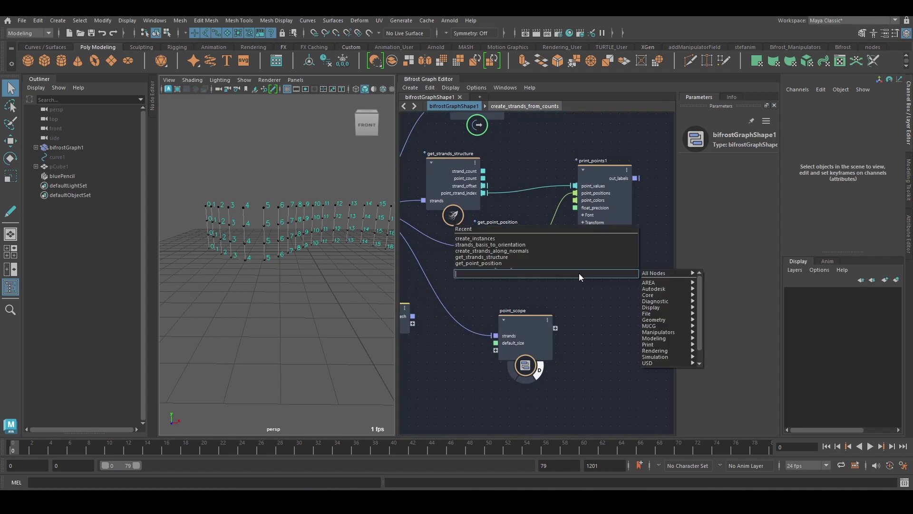
pyautogui.write('rando')
pyautogui.press('Down')
pyautogui.press('Down')
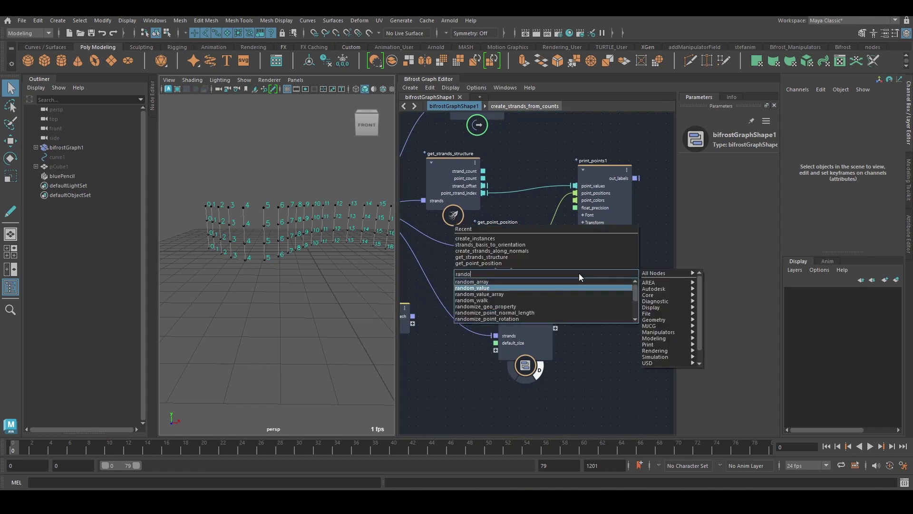
pyautogui.press('Return')
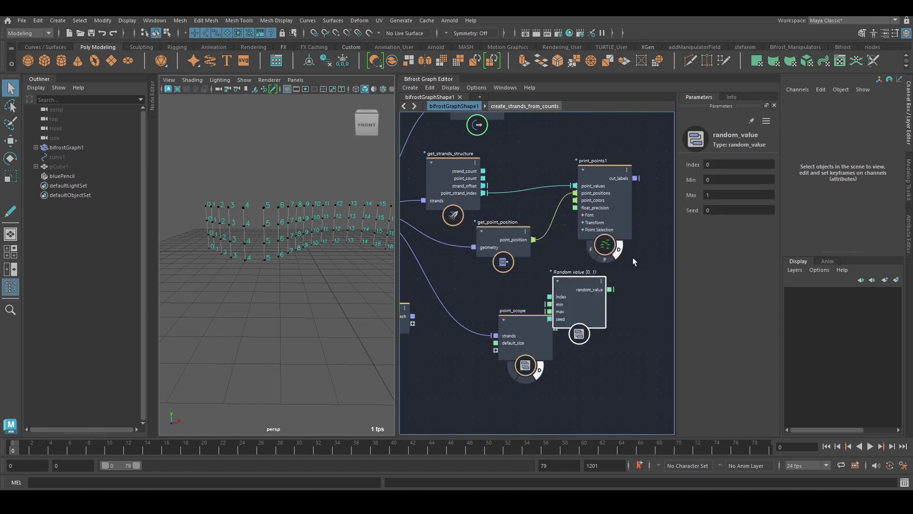
# Step: Move the output node farther away from get_strands_structure and place random_value just below print_points1
pyautogui.moveTo(587, 284); pyautogui.dragTo(601, 284)
pyautogui.keyDown('alt'); pyautogui.moveTo(601, 284); pyautogui.dragTo(551, 290, button='middle'); pyautogui.keyUp('alt')
pyautogui.moveTo(554, 225); pyautogui.dragTo(564, 182)
pyautogui.moveTo(563, 182); pyautogui.dragTo(580, 217, button='middle')
pyautogui.moveTo(550, 331); pyautogui.dragTo(527, 147)
pyautogui.moveTo(527, 170); pyautogui.dragTo(528, 280, button='middle')
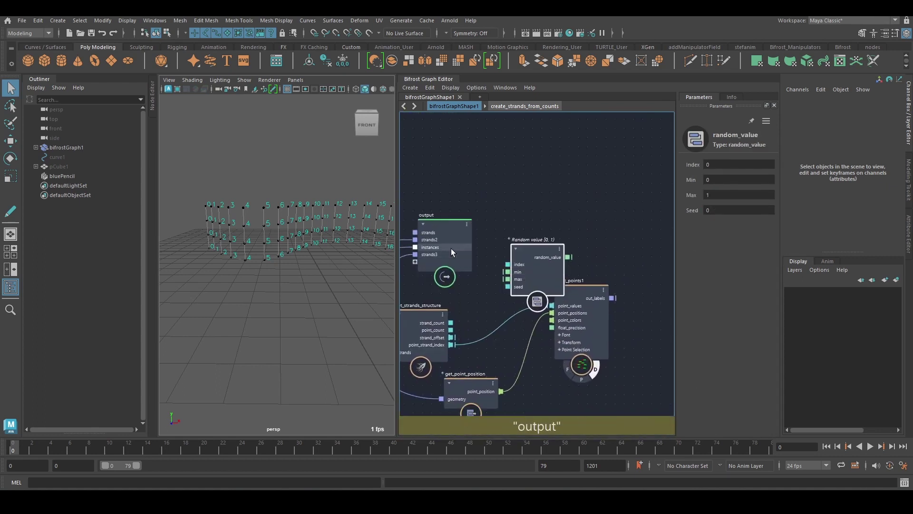
pyautogui.moveTo(451, 248); pyautogui.dragTo(703, 172)
pyautogui.moveTo(569, 284); pyautogui.dragTo(556, 230, button='middle')
pyautogui.moveTo(532, 226); pyautogui.dragTo(560, 352)
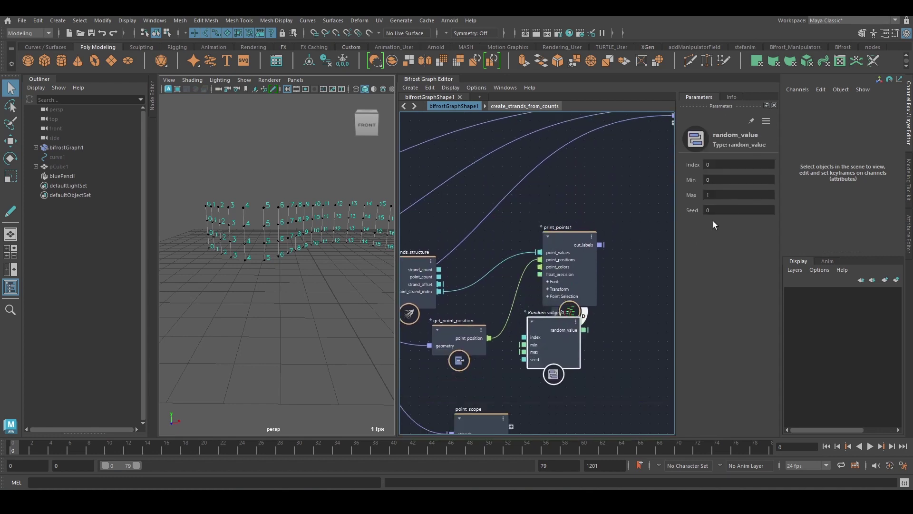
# Step: Set random_value's Min to 0.1 and Max to 0.6, and drive its index with get_strands_structure's point_strand_index
pyautogui.click(729, 181)
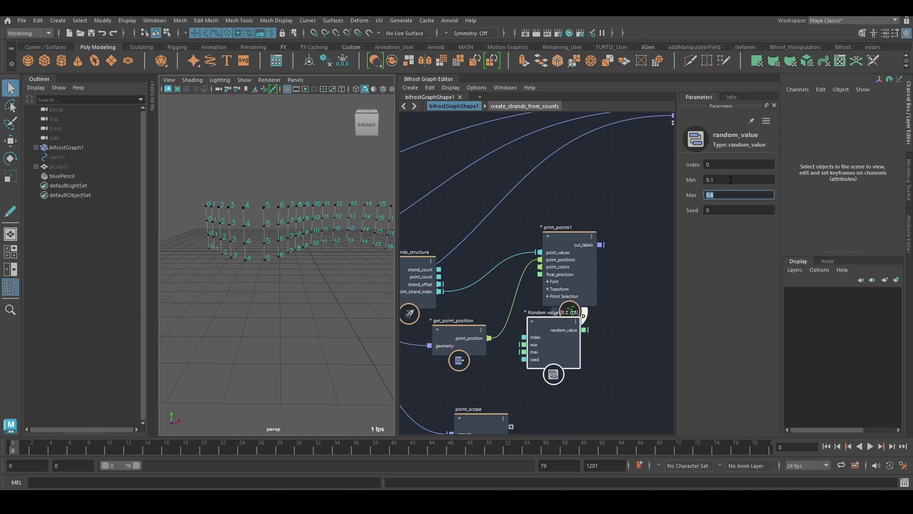
pyautogui.moveTo(453, 305); pyautogui.dragTo(481, 250, button='middle')
pyautogui.moveTo(468, 235); pyautogui.dragTo(577, 314)
# Step: Duplicate the set_geo_property node for point_size and cut the duplicate's data connection from shuffle_array
pyautogui.moveTo(576, 275); pyautogui.dragTo(619, 264, button='middle')
pyautogui.keyDown('alt'); pyautogui.moveTo(618, 264); pyautogui.dragTo(569, 250, button='right'); pyautogui.keyUp('alt')
pyautogui.moveTo(570, 251); pyautogui.dragTo(471, 310, button='middle')
pyautogui.moveTo(620, 166); pyautogui.dragTo(657, 201)
pyautogui.moveTo(600, 222); pyautogui.dragTo(626, 132, button='middle')
pyautogui.moveTo(547, 246); pyautogui.dragTo(744, 211, button='middle')
pyautogui.moveTo(521, 253); pyautogui.dragTo(669, 261, button='middle')
pyautogui.moveTo(559, 267); pyautogui.dragTo(687, 265, button='middle')
pyautogui.moveTo(550, 244); pyautogui.dragTo(579, 263, button='middle')
pyautogui.click(520, 236)
pyautogui.hotkey('ctrl', 'd')
pyautogui.keyDown('ctrl'); pyautogui.keyDown('alt'); pyautogui.keyDown('shift'); pyautogui.moveTo(534, 270); pyautogui.dragTo(526, 292); pyautogui.keyUp('shift'); pyautogui.keyUp('alt'); pyautogui.keyUp('ctrl')
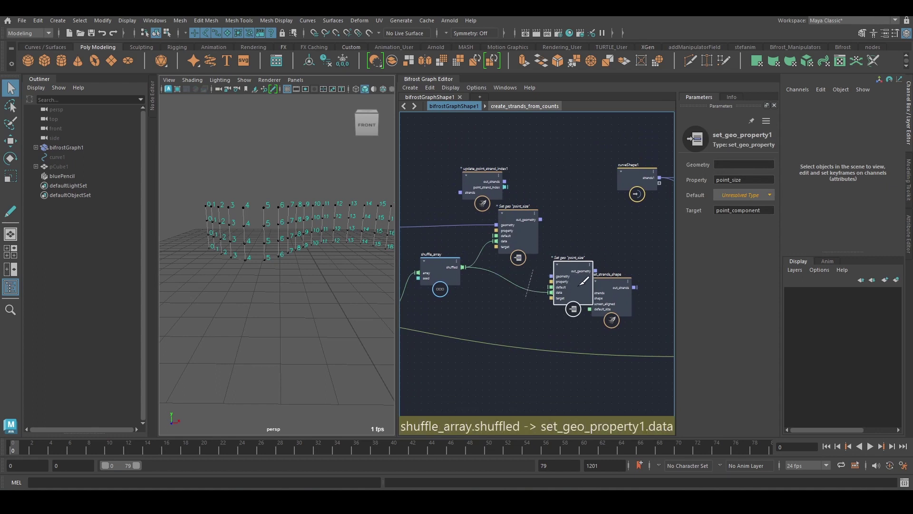
# Step: Bring the duplicated point_size node over between random_value and output, and place print_points1 lower to make room
pyautogui.moveTo(579, 285); pyautogui.dragTo(522, 289, button='middle')
pyautogui.moveTo(521, 289); pyautogui.dragTo(628, 259)
pyautogui.moveTo(562, 267); pyautogui.dragTo(431, 280, button='middle')
pyautogui.moveTo(507, 277); pyautogui.dragTo(679, 312)
pyautogui.moveTo(577, 263); pyautogui.dragTo(384, 260, button='middle')
pyautogui.moveTo(482, 295); pyautogui.dragTo(649, 259)
pyautogui.moveTo(509, 224); pyautogui.dragTo(294, 229, button='middle')
pyautogui.moveTo(435, 259); pyautogui.dragTo(570, 221)
pyautogui.moveTo(471, 218); pyautogui.dragTo(476, 364)
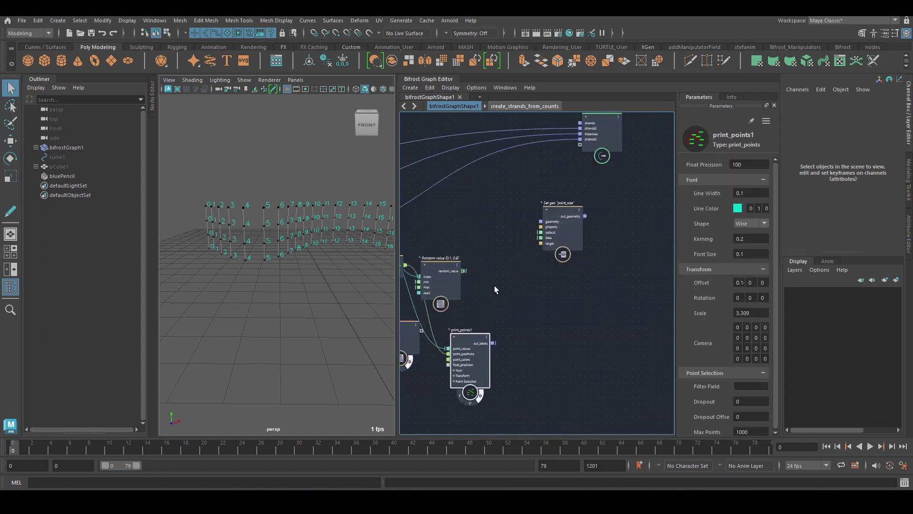
# Step: Feed random_value into the point_size node's data and insert that node on the create_strands_along_normals connection to output
pyautogui.moveTo(464, 271); pyautogui.dragTo(494, 204)
pyautogui.moveTo(511, 190); pyautogui.dragTo(572, 217, button='middle')
pyautogui.moveTo(555, 241); pyautogui.dragTo(522, 208)
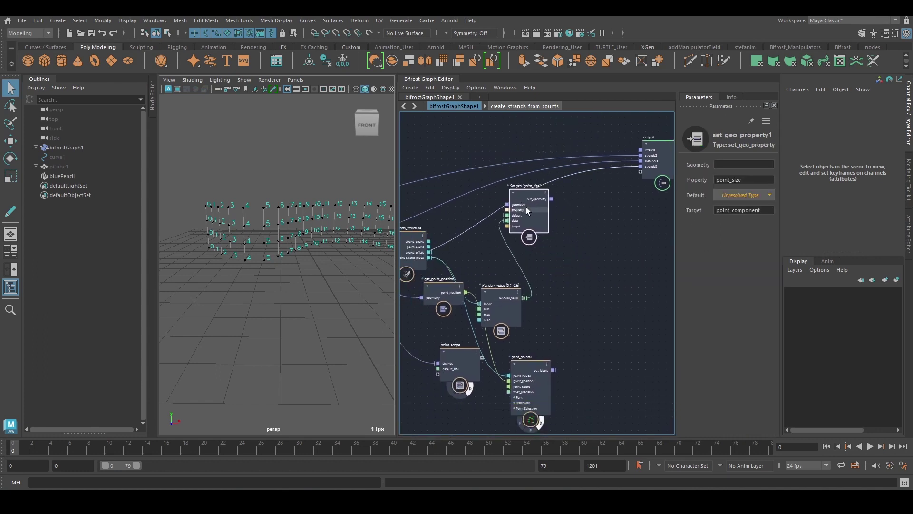
pyautogui.click(527, 217)
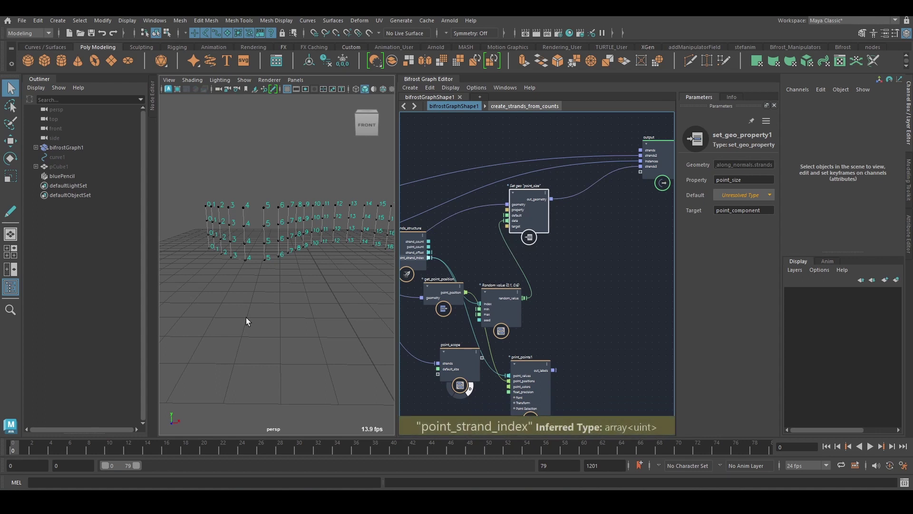
# Step: Add a set_strands_shape node and insert it between the duplicated point_size node and output
pyautogui.keyDown('alt'); pyautogui.moveTo(312, 249); pyautogui.dragTo(322, 241); pyautogui.keyUp('alt')
pyautogui.scroll(2, 327, 240)
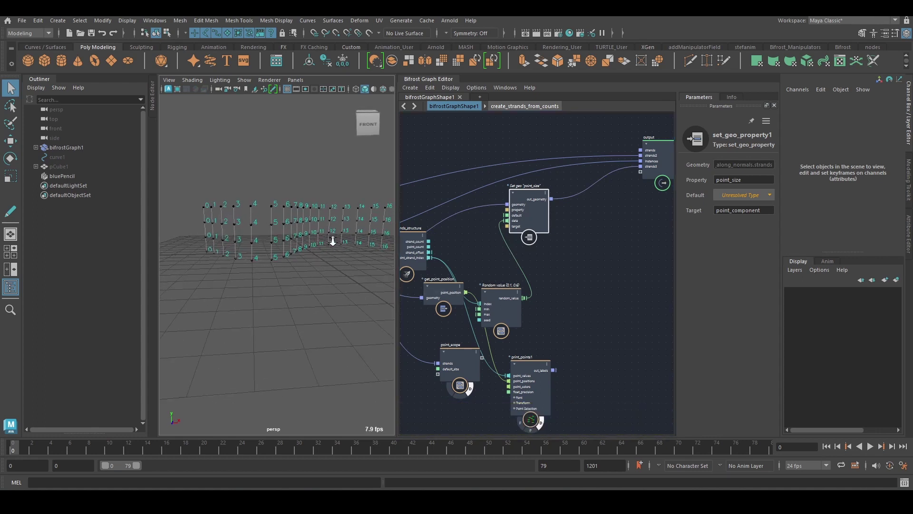
pyautogui.moveTo(535, 219); pyautogui.dragTo(484, 235, button='middle')
pyautogui.click(576, 243)
pyautogui.press('Tab')
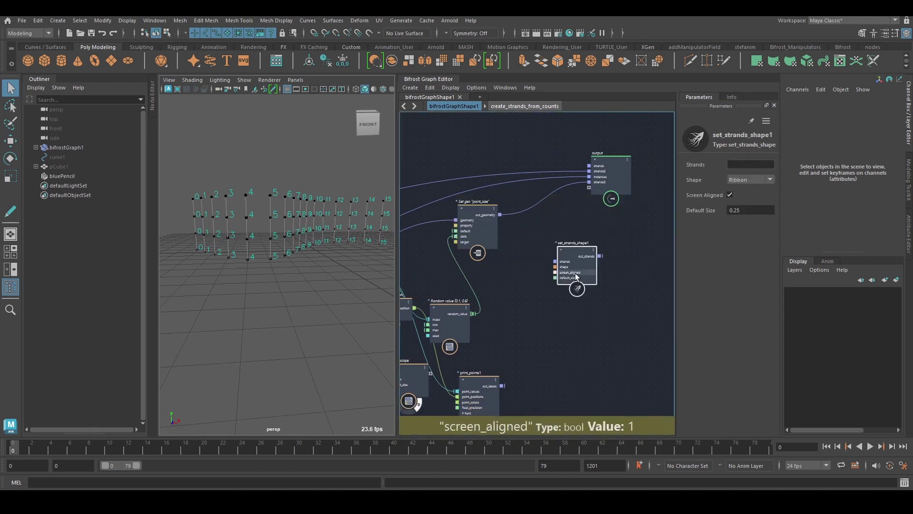
pyautogui.moveTo(577, 257); pyautogui.dragTo(549, 233)
pyautogui.click(561, 228)
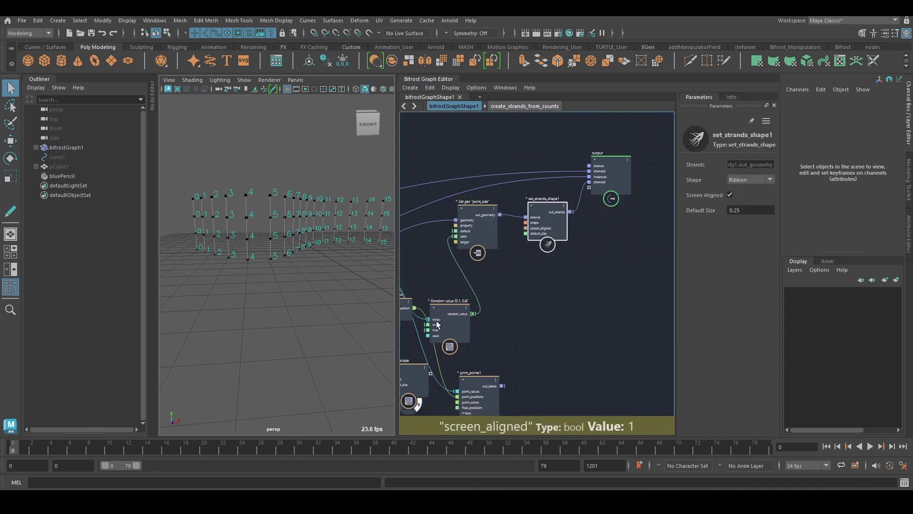
# Step: Turn off Screen Aligned for the ribbon shape and change the viewport lighting so both sides of the ribbons are lit
pyautogui.click(730, 194)
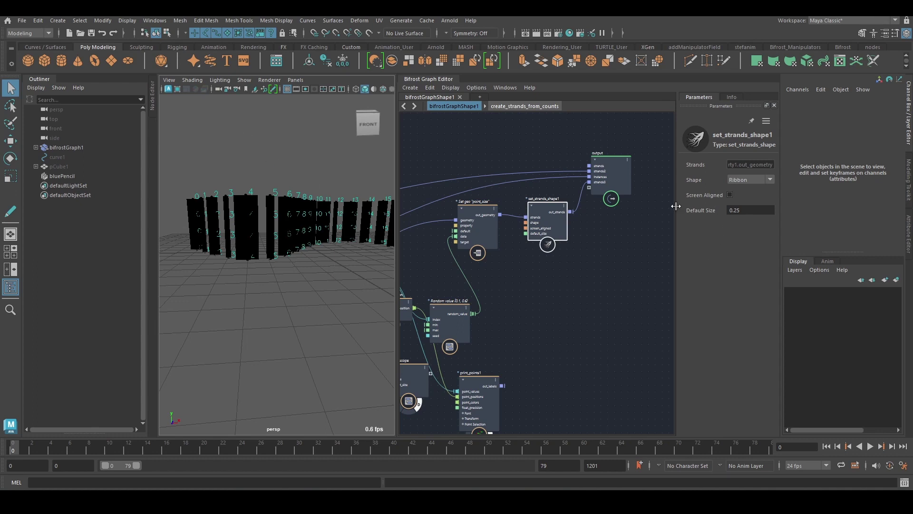
pyautogui.keyDown('alt'); pyautogui.moveTo(339, 184); pyautogui.dragTo(314, 173); pyautogui.keyUp('alt')
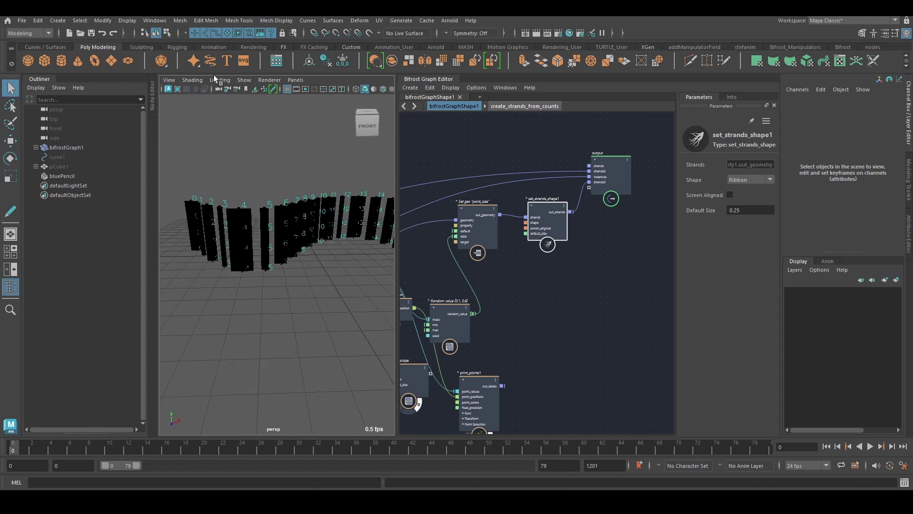
pyautogui.click(216, 80)
pyautogui.click(233, 147)
pyautogui.keyDown('alt'); pyautogui.moveTo(274, 202); pyautogui.dragTo(295, 231); pyautogui.keyUp('alt')
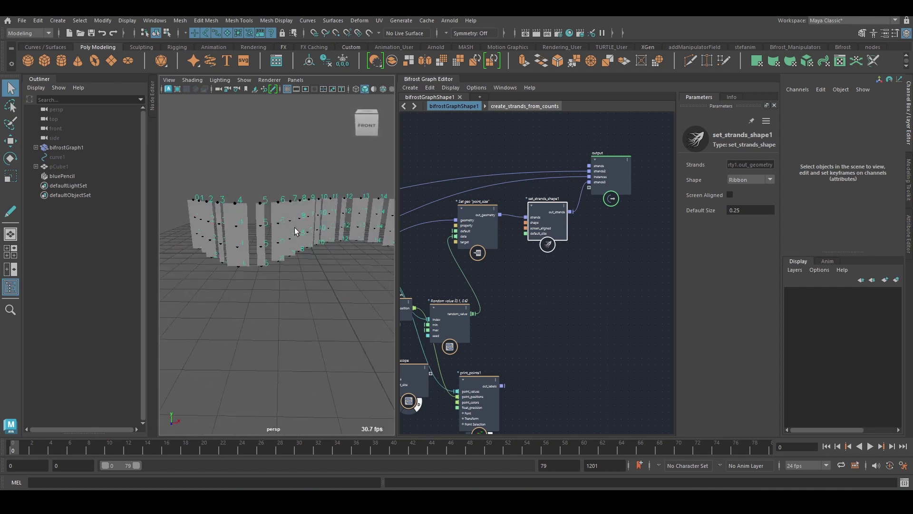
# Step: Set random_value's Min to 0.07104, Max to 0.6307 and Seed to 1 to vary the ribbon widths
pyautogui.click(448, 326)
pyautogui.moveTo(723, 180); pyautogui.dragTo(694, 181)
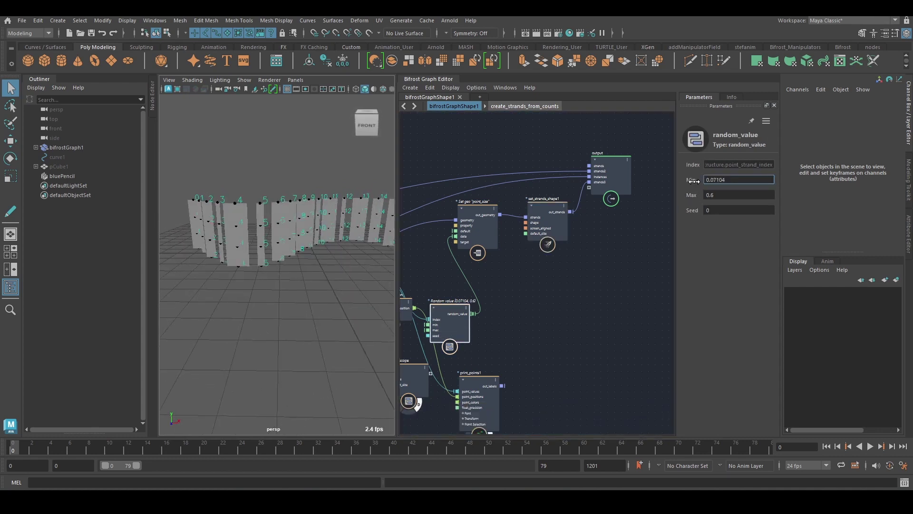
pyautogui.moveTo(759, 205)
pyautogui.mouseDown()
pyautogui.moveTo(635, 208)
pyautogui.moveTo(764, 200)
pyautogui.mouseUp()
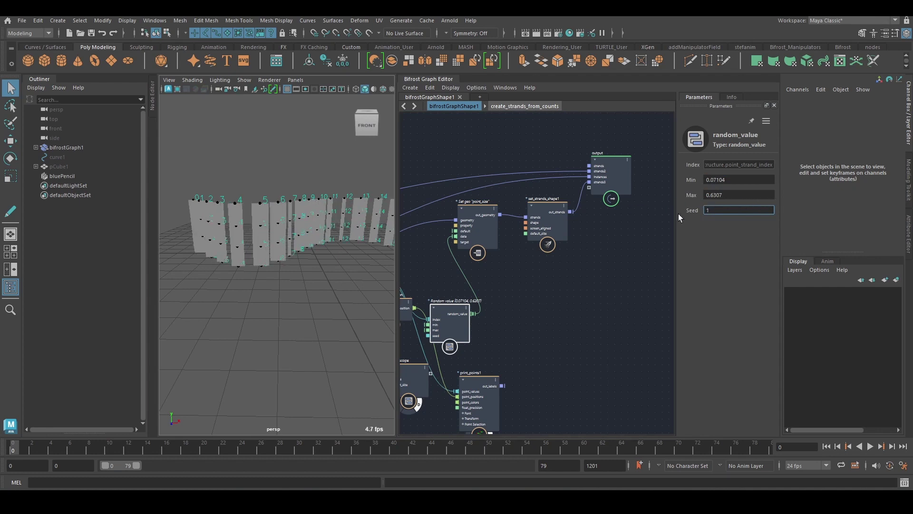
pyautogui.moveTo(278, 265)
pyautogui.keyDown('alt'); pyautogui.mouseDown()
pyautogui.moveTo(265, 279)
pyautogui.moveTo(291, 266)
pyautogui.moveTo(287, 252)
pyautogui.mouseUp(); pyautogui.keyUp('alt')
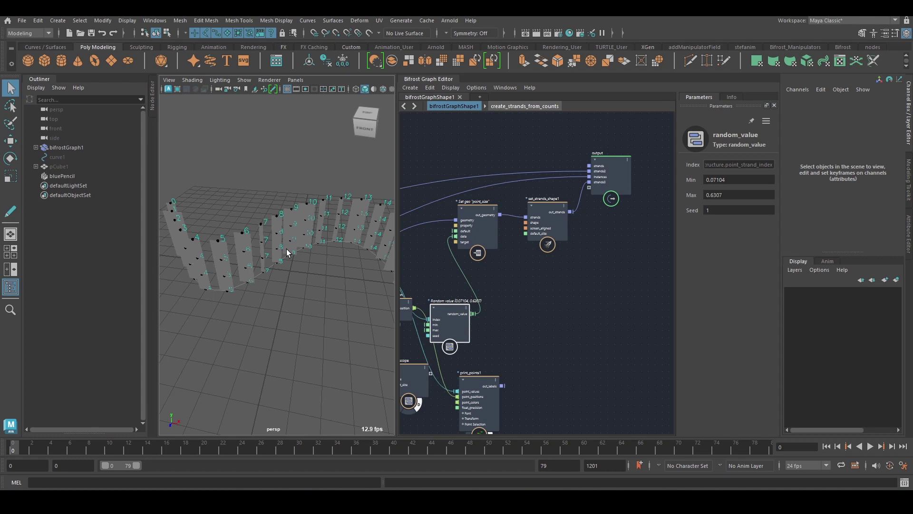
# Step: Turn off the viewport display of print_points1 and point_scope, and inspect the bare ribbons from several angles
pyautogui.moveTo(546, 300); pyautogui.dragTo(619, 276, button='middle')
pyautogui.keyDown('alt'); pyautogui.moveTo(304, 297); pyautogui.dragTo(358, 288); pyautogui.keyUp('alt')
pyautogui.moveTo(540, 310); pyautogui.dragTo(551, 279, button='middle')
pyautogui.click(579, 389)
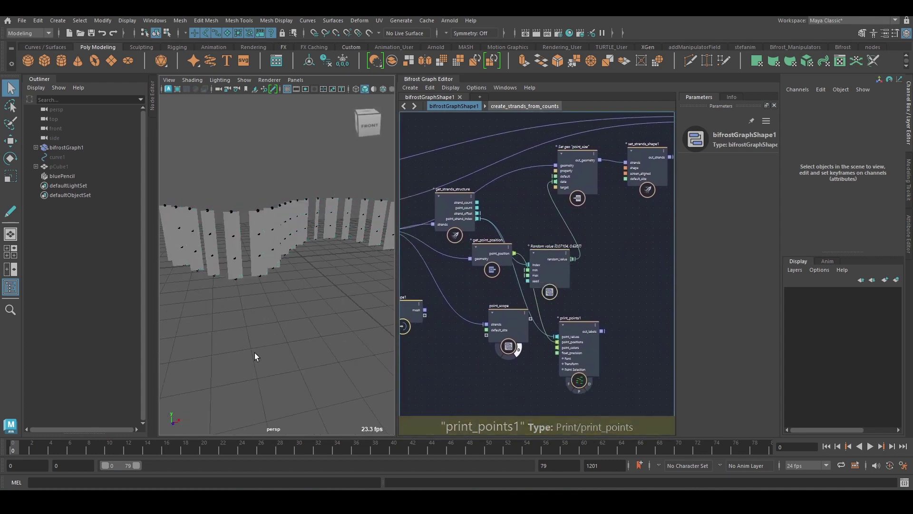
pyautogui.click(518, 351)
pyautogui.keyDown('alt'); pyautogui.moveTo(245, 277); pyautogui.dragTo(223, 261); pyautogui.keyUp('alt')
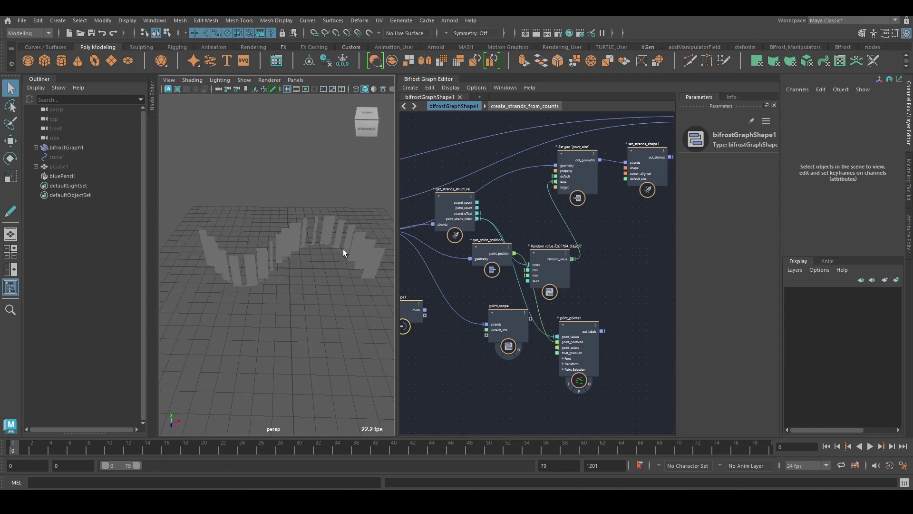
pyautogui.keyDown('alt'); pyautogui.moveTo(217, 284); pyautogui.dragTo(278, 286); pyautogui.keyUp('alt')
pyautogui.moveTo(200, 367)
pyautogui.keyDown('alt'); pyautogui.mouseDown()
pyautogui.moveTo(295, 291)
pyautogui.moveTo(306, 240)
pyautogui.moveTo(212, 328)
pyautogui.moveTo(265, 301)
pyautogui.moveTo(262, 338)
pyautogui.moveTo(309, 336)
pyautogui.moveTo(306, 285)
pyautogui.moveTo(241, 290)
pyautogui.moveTo(256, 312)
pyautogui.moveTo(338, 310)
pyautogui.moveTo(290, 296)
pyautogui.moveTo(288, 309)
pyautogui.moveTo(284, 300)
pyautogui.moveTo(307, 312)
pyautogui.mouseUp(); pyautogui.keyUp('alt')
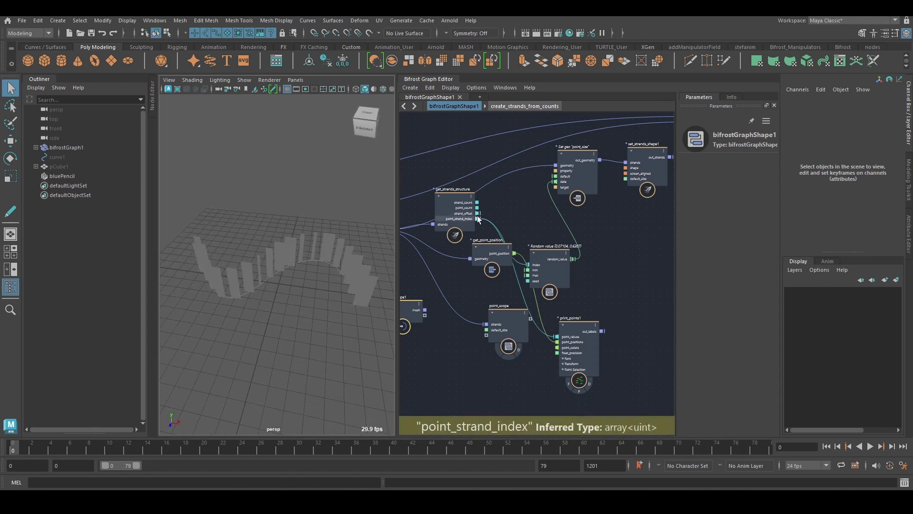
# Step: Add a get_from_array node and connect get_strands_structure's point_strand_index to its index
pyautogui.moveTo(576, 290); pyautogui.dragTo(611, 263, button='middle')
pyautogui.press('Tab')
pyautogui.write('get_fr')
pyautogui.click(445, 361)
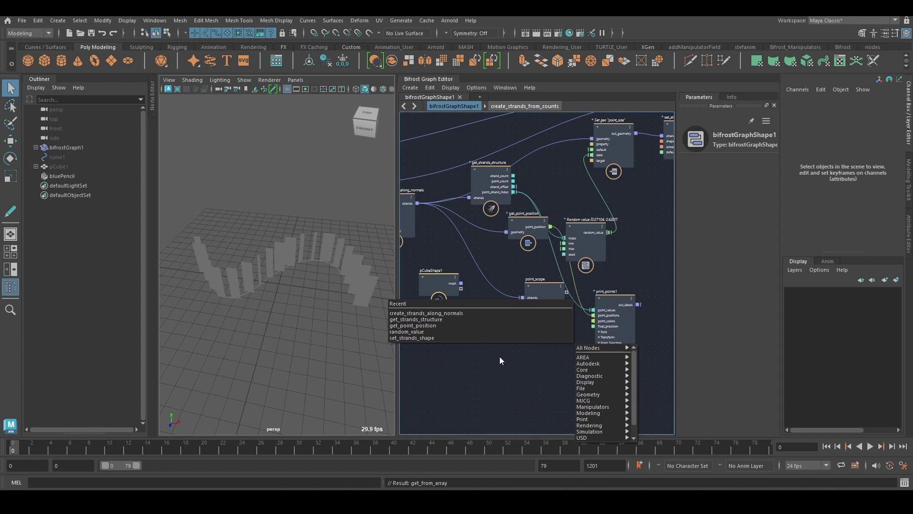
pyautogui.scroll(2, 523, 212)
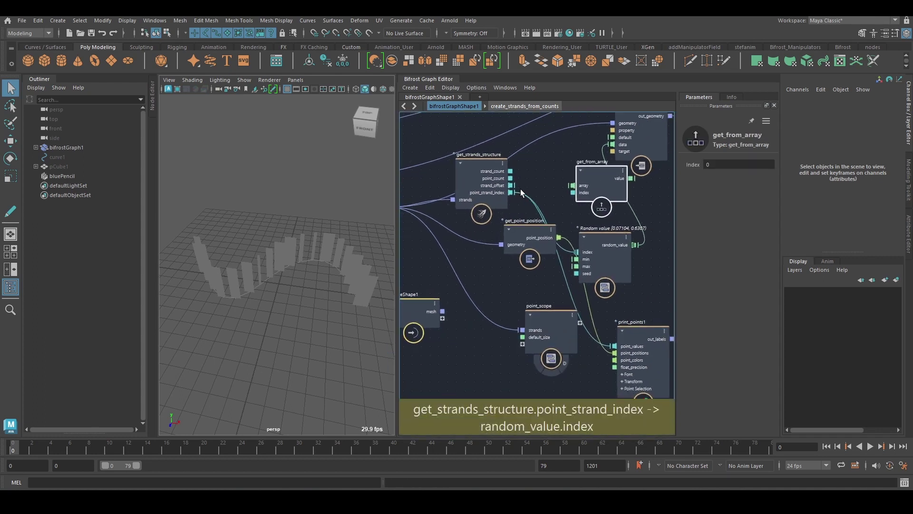
pyautogui.moveTo(511, 192); pyautogui.dragTo(582, 194)
# Step: Move get_from_array closer to the source nodes and connect update_strands_basis's point_binormal to its array input
pyautogui.moveTo(610, 160); pyautogui.dragTo(491, 299)
pyautogui.moveTo(491, 300); pyautogui.dragTo(681, 267, button='middle')
pyautogui.scroll(-1, 681, 267)
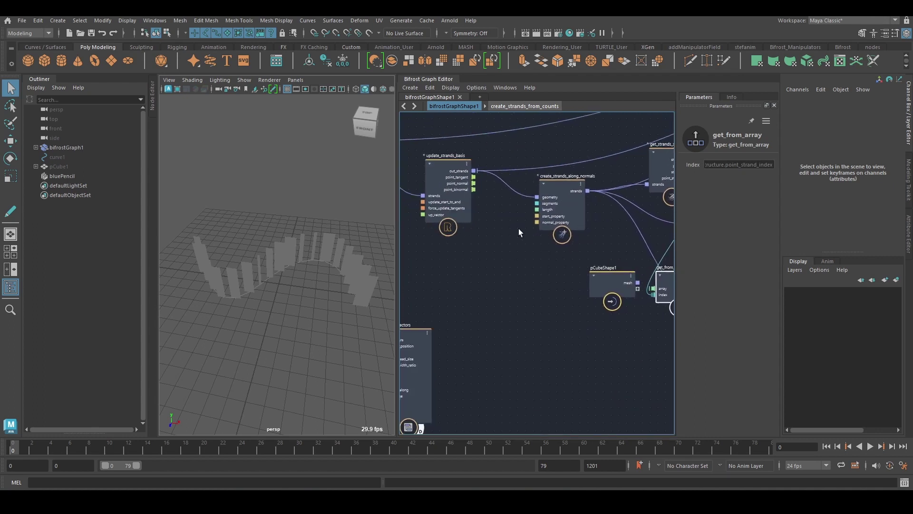
pyautogui.moveTo(512, 206); pyautogui.dragTo(500, 210, button='middle')
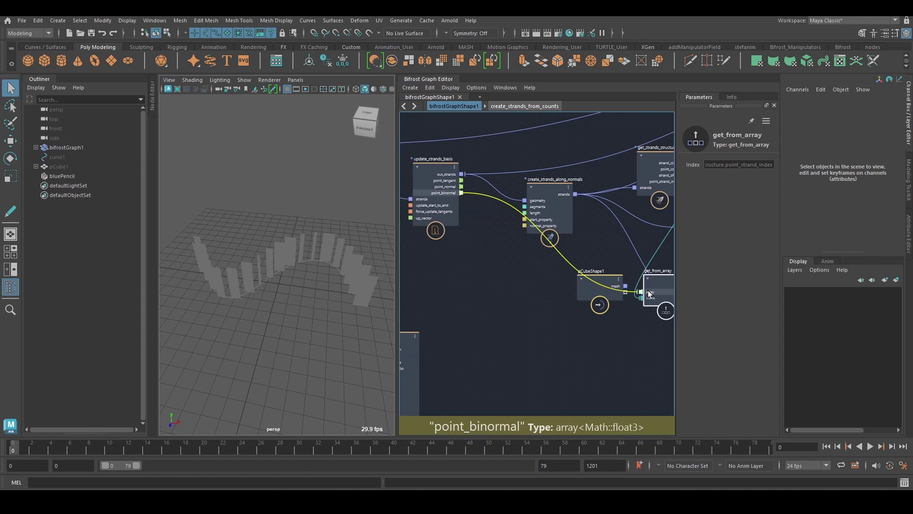
# Step: Move get_from_array beyond the random value node, and shift set_strands_shape1 and the output node away from the point_size setter to free space
pyautogui.moveTo(593, 338); pyautogui.dragTo(337, 345, button='middle')
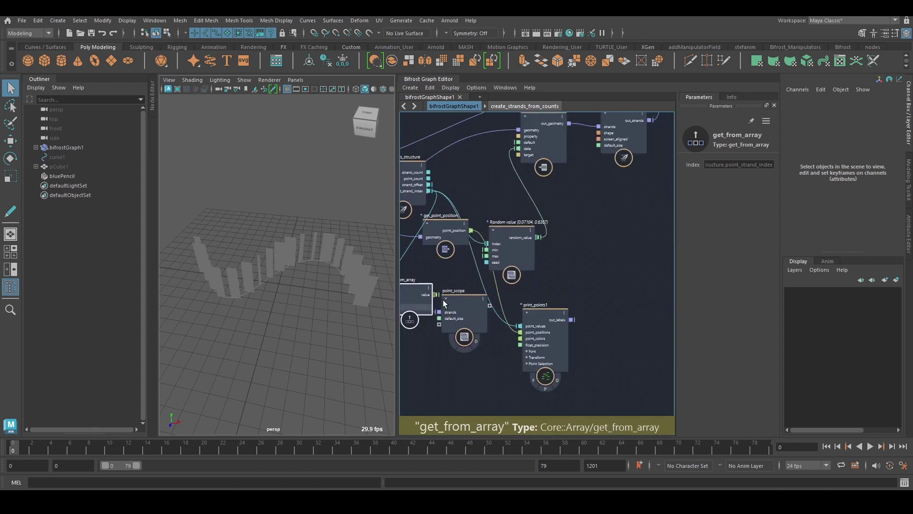
pyautogui.moveTo(421, 305); pyautogui.dragTo(637, 247)
pyautogui.moveTo(636, 248); pyautogui.dragTo(561, 355, button='middle')
pyautogui.scroll(1, 608, 202)
pyautogui.moveTo(604, 201); pyautogui.dragTo(674, 181)
pyautogui.moveTo(554, 241); pyautogui.dragTo(644, 223)
# Step: Insert a set_point_normal node between the point_size setter and set_strands_shape1, and connect get_from_array's value to its normals input
pyautogui.click(565, 281)
pyautogui.press('Tab')
pyautogui.write('spn')
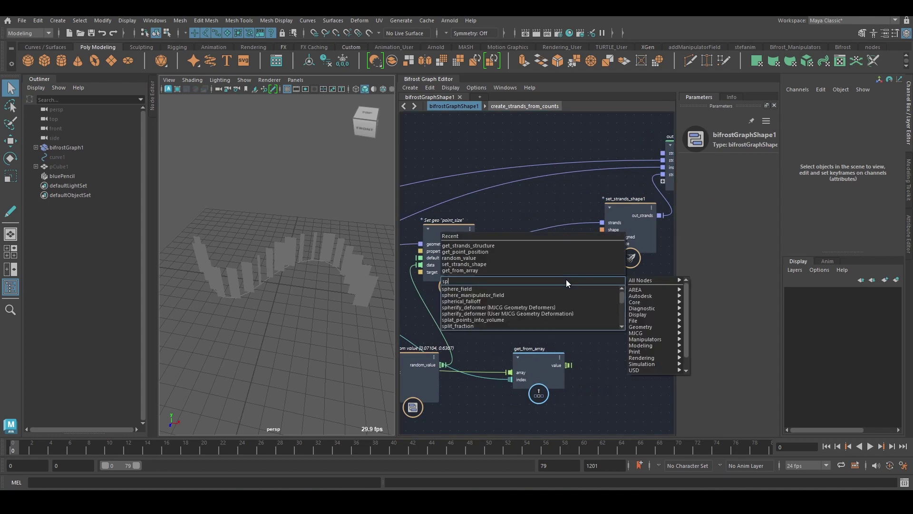
pyautogui.press('Return')
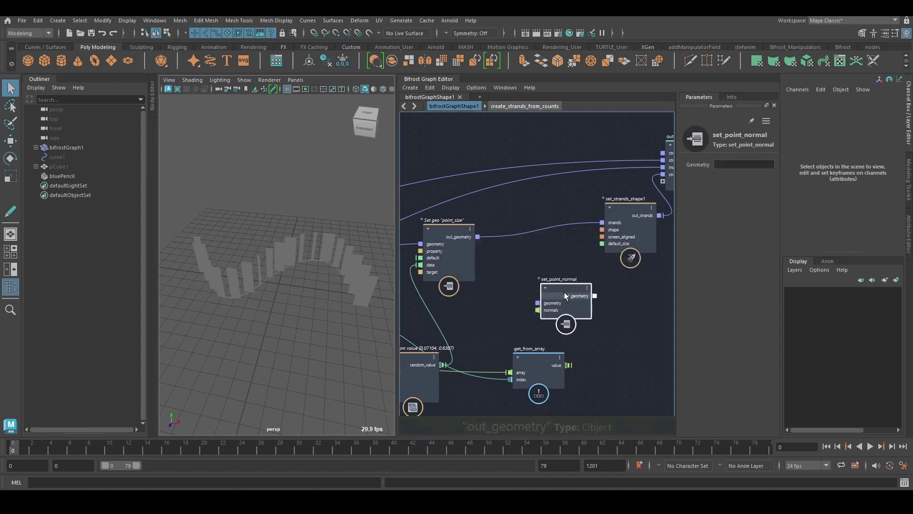
pyautogui.moveTo(564, 293); pyautogui.dragTo(547, 227)
pyautogui.click(547, 242)
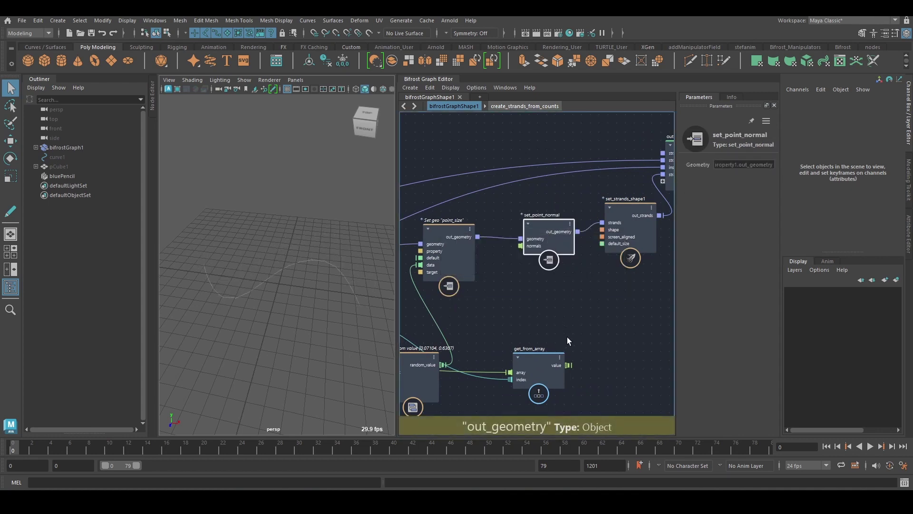
pyautogui.moveTo(568, 365); pyautogui.dragTo(519, 246)
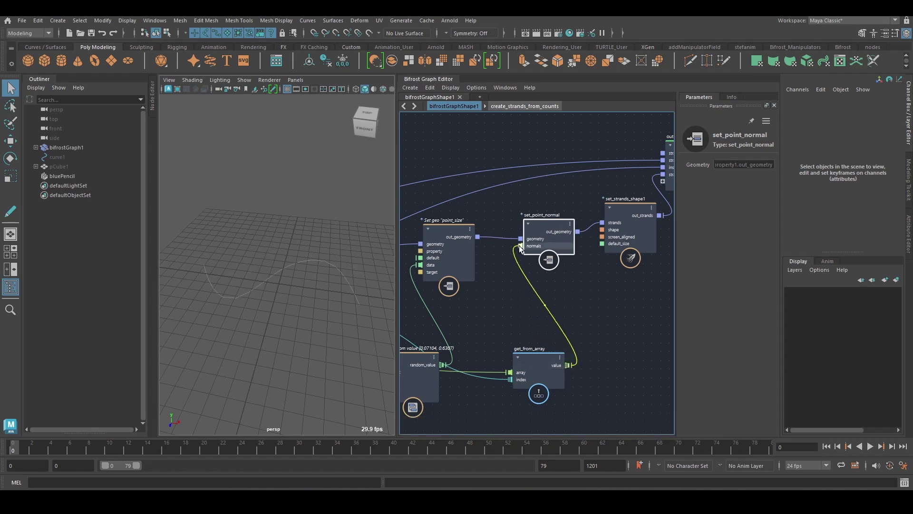
pyautogui.keyDown('alt'); pyautogui.moveTo(326, 270); pyautogui.dragTo(324, 289); pyautogui.keyUp('alt')
# Step: Move the get_strands_structure node down beside get_point_position to tidy the graph
pyautogui.keyDown('alt'); pyautogui.moveTo(481, 294); pyautogui.dragTo(646, 271, button='middle'); pyautogui.keyUp('alt')
pyautogui.keyDown('alt'); pyautogui.moveTo(521, 282); pyautogui.dragTo(540, 251, button='middle'); pyautogui.keyUp('alt')
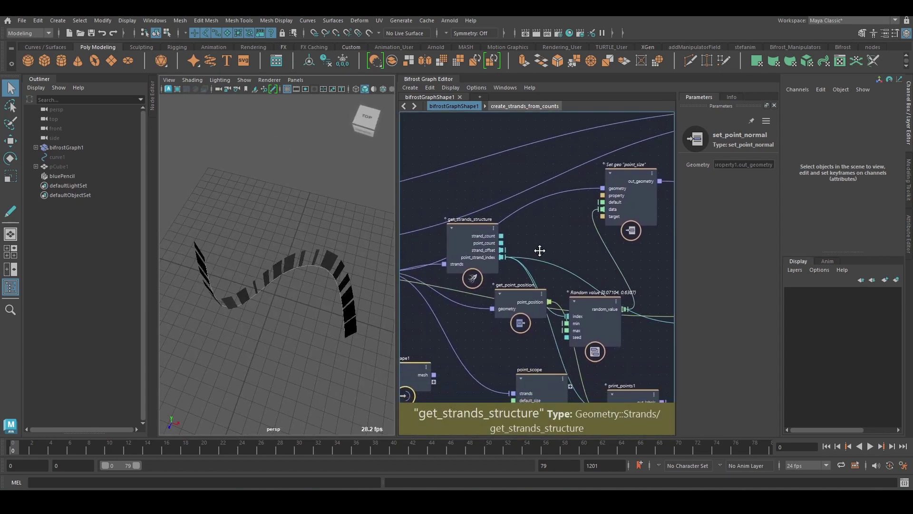
pyautogui.click(513, 245)
pyautogui.moveTo(468, 251); pyautogui.dragTo(478, 361)
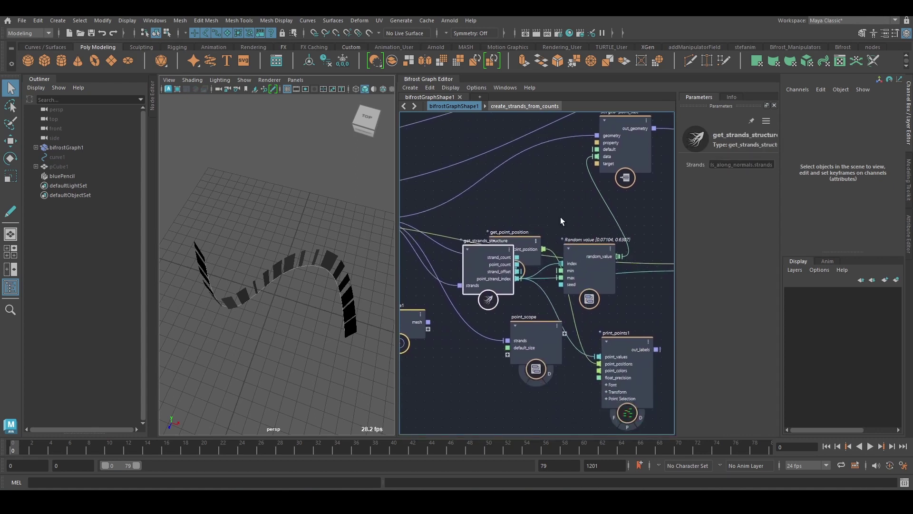